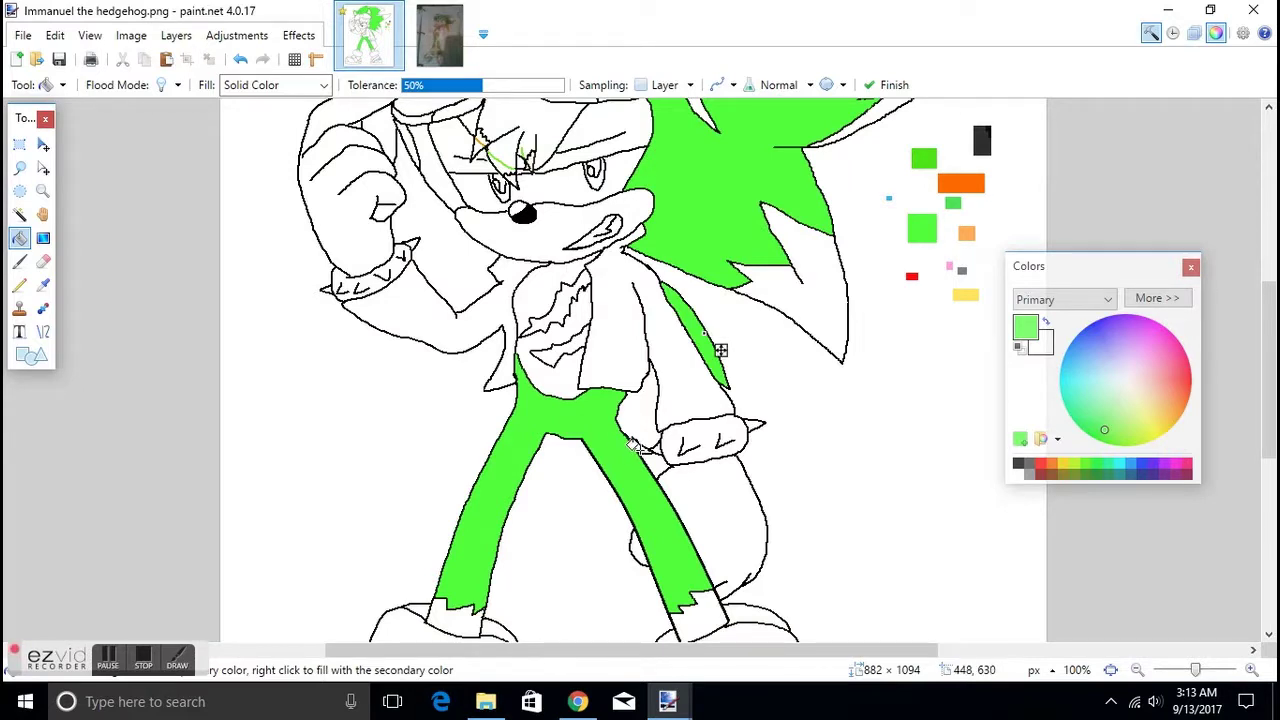
Sample the darker green swatch and fill the left shoe's main side panel and heel panel, using the reference photo as a guide.
click(440, 38)
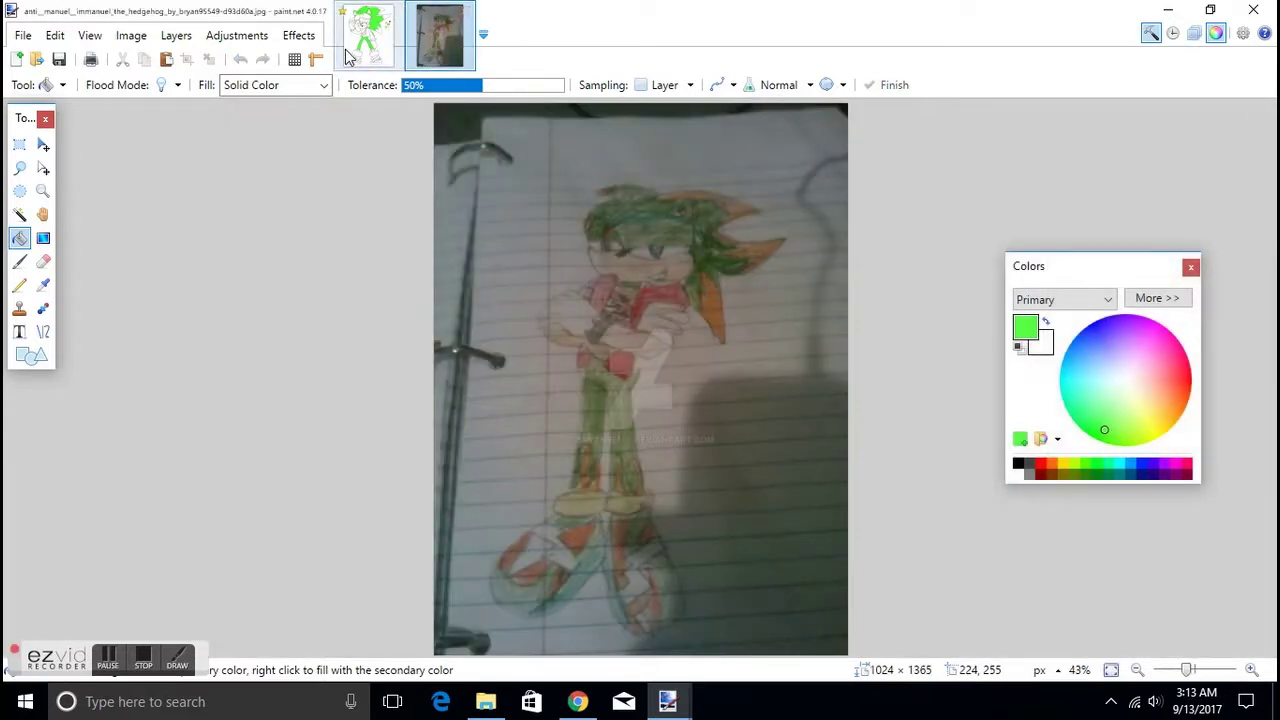
click(368, 38)
scroll(425, 368, down, 5)
scroll(425, 368, up, 10)
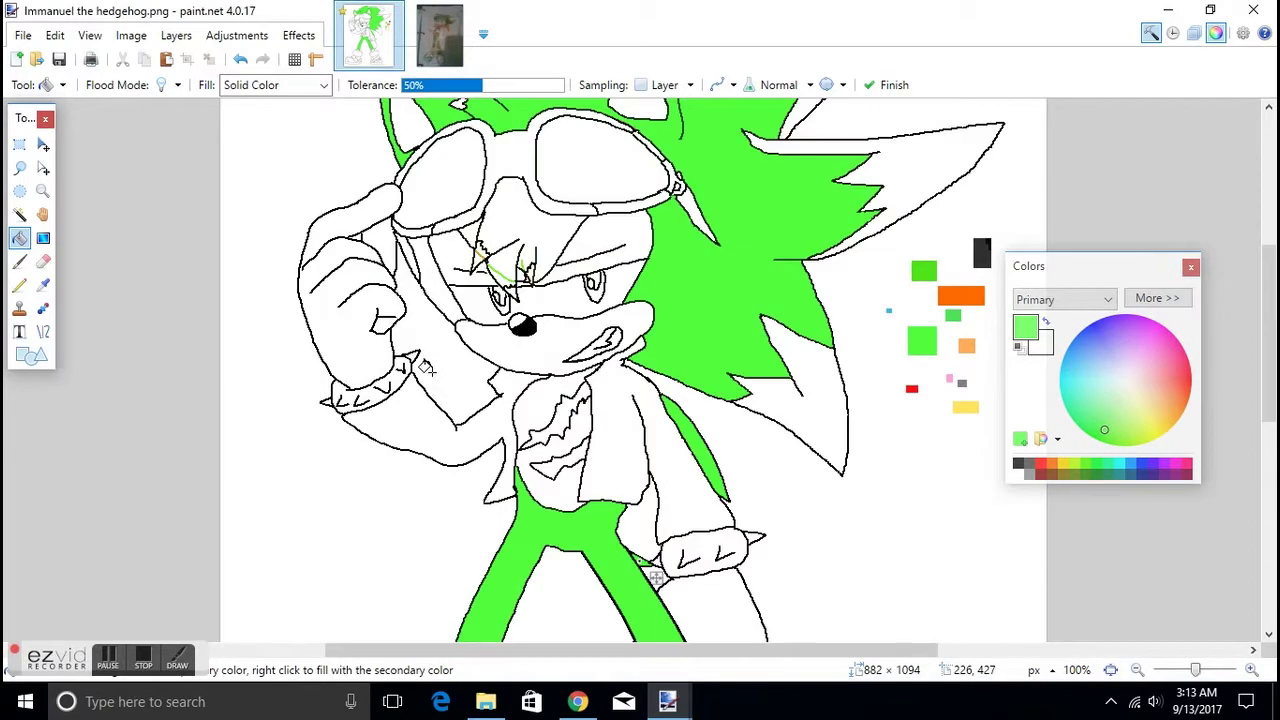
click(43, 284)
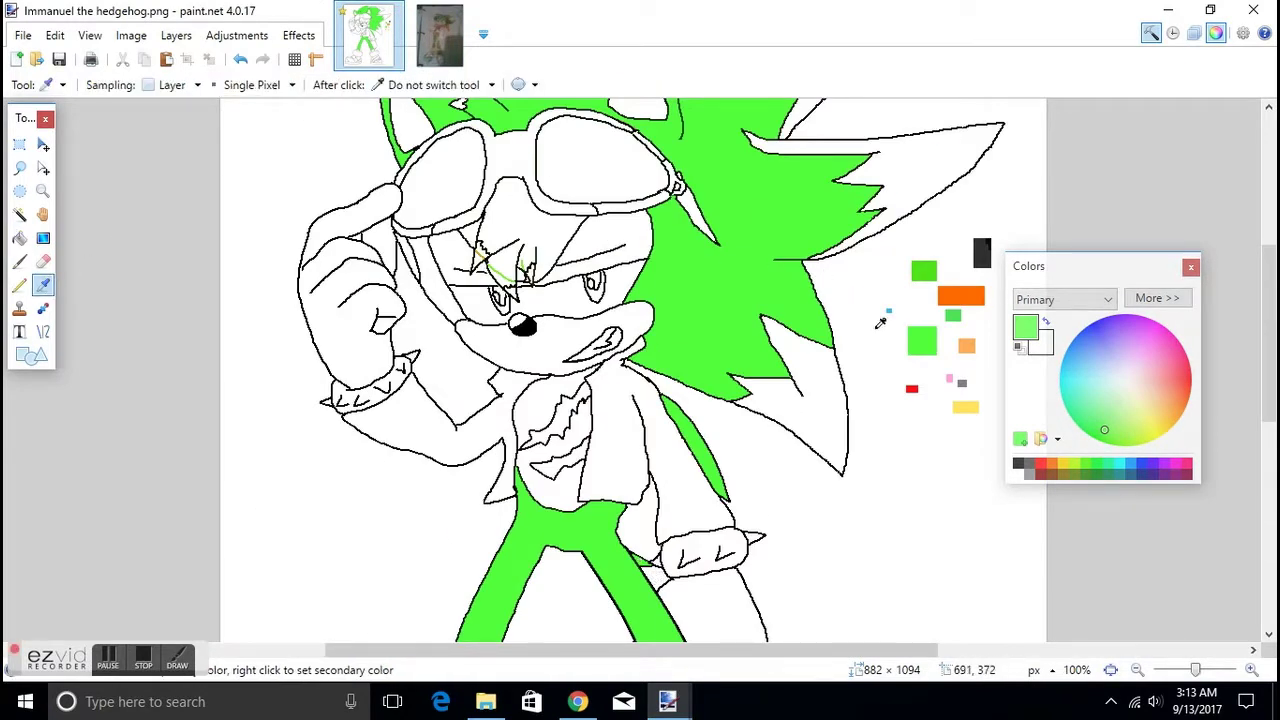
click(924, 269)
scroll(606, 332, down, 3)
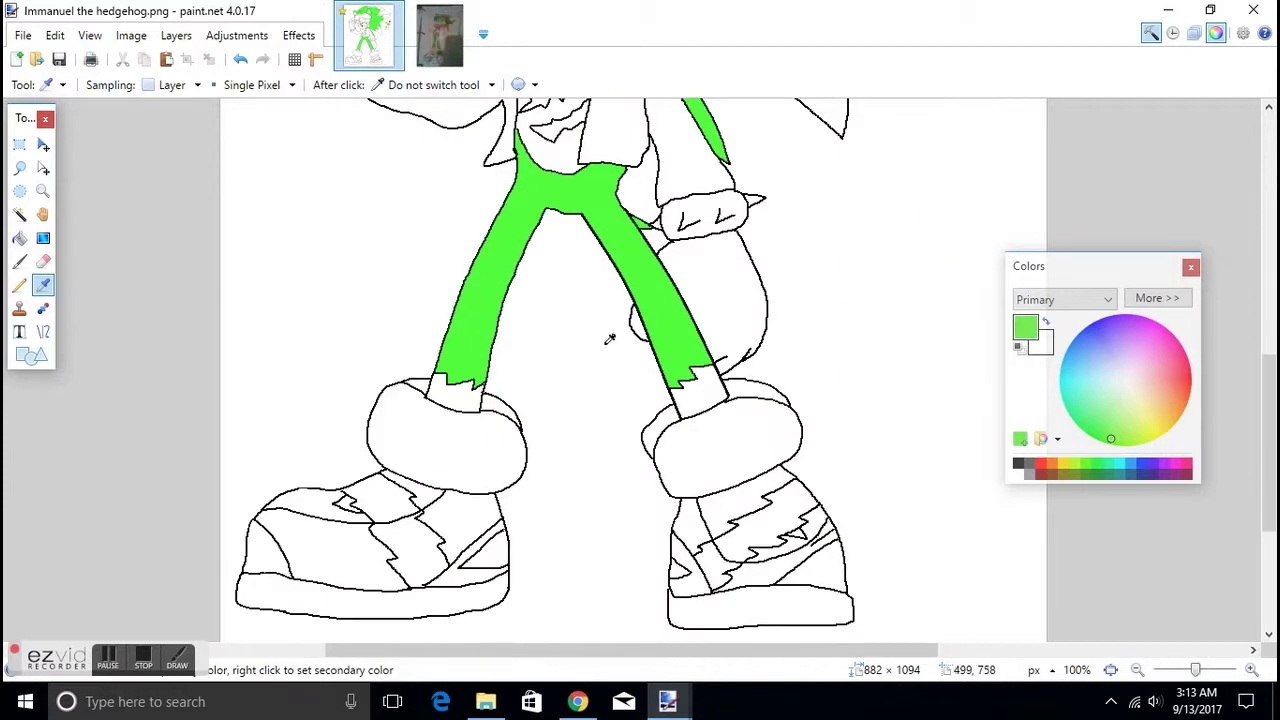
click(19, 237)
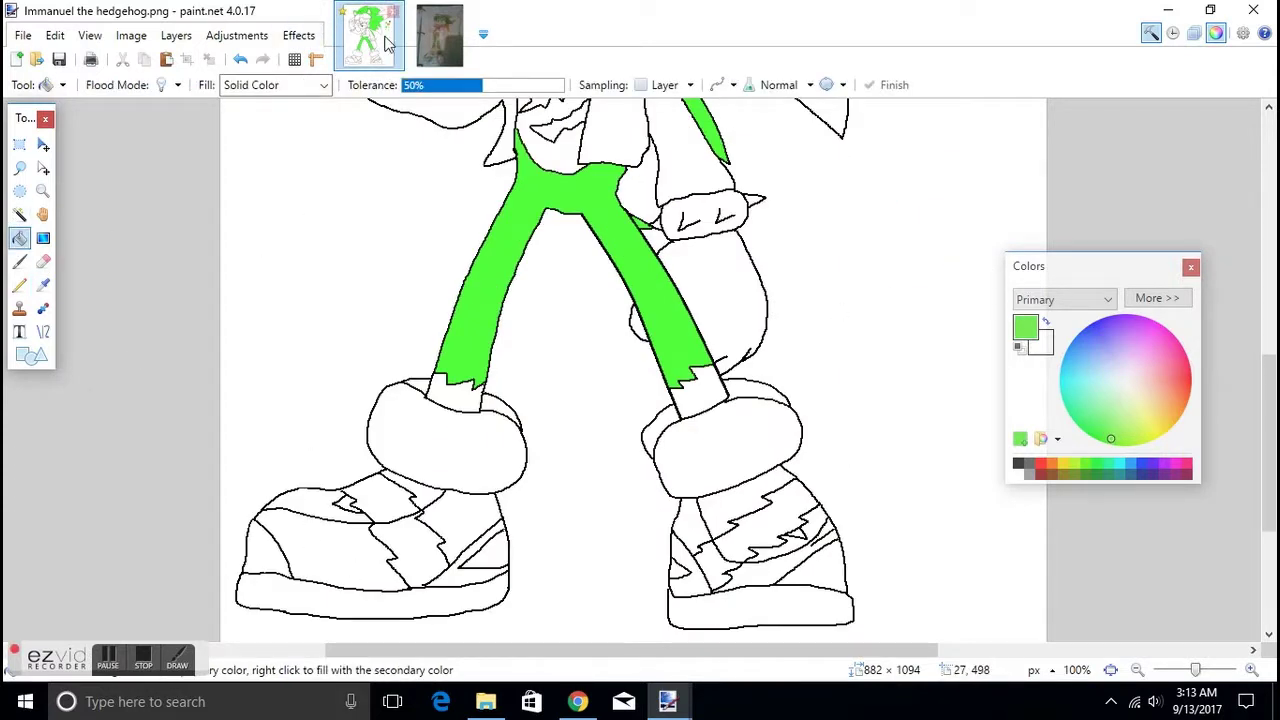
click(425, 48)
click(383, 50)
click(333, 547)
click(455, 535)
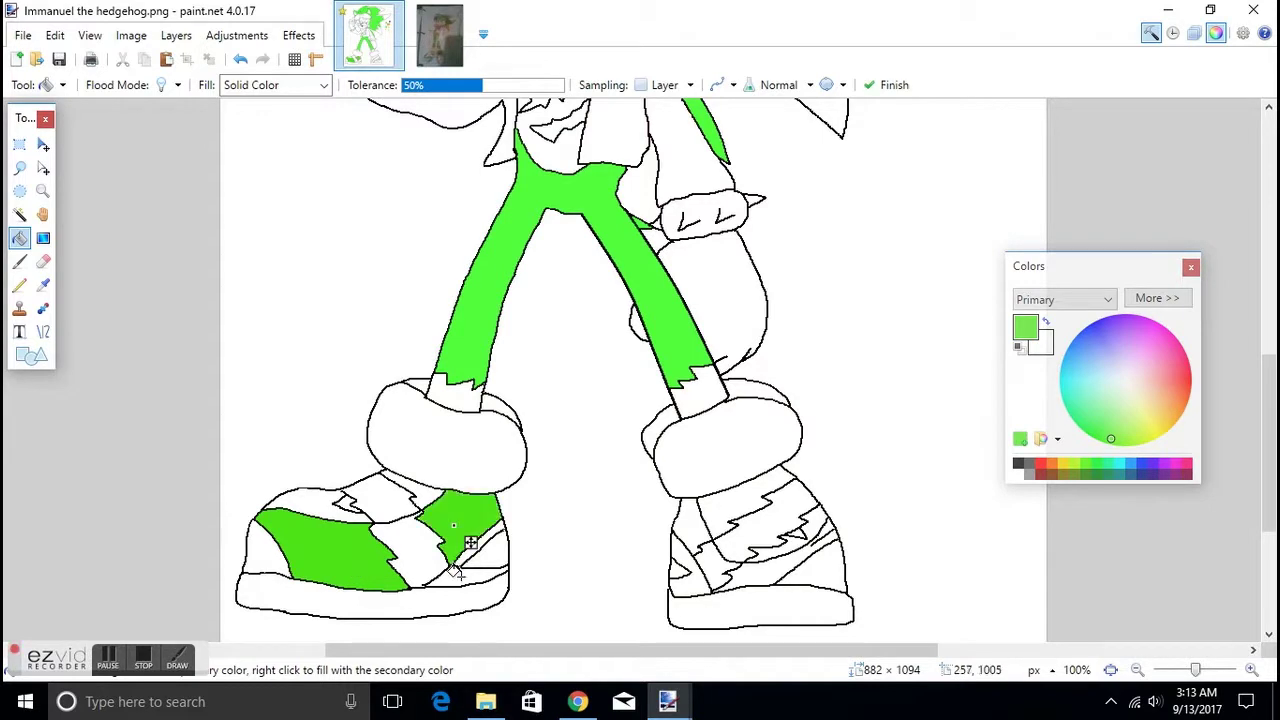
Fill the left shoe's narrow lower heel strip and its sole with the same darker green.
click(427, 58)
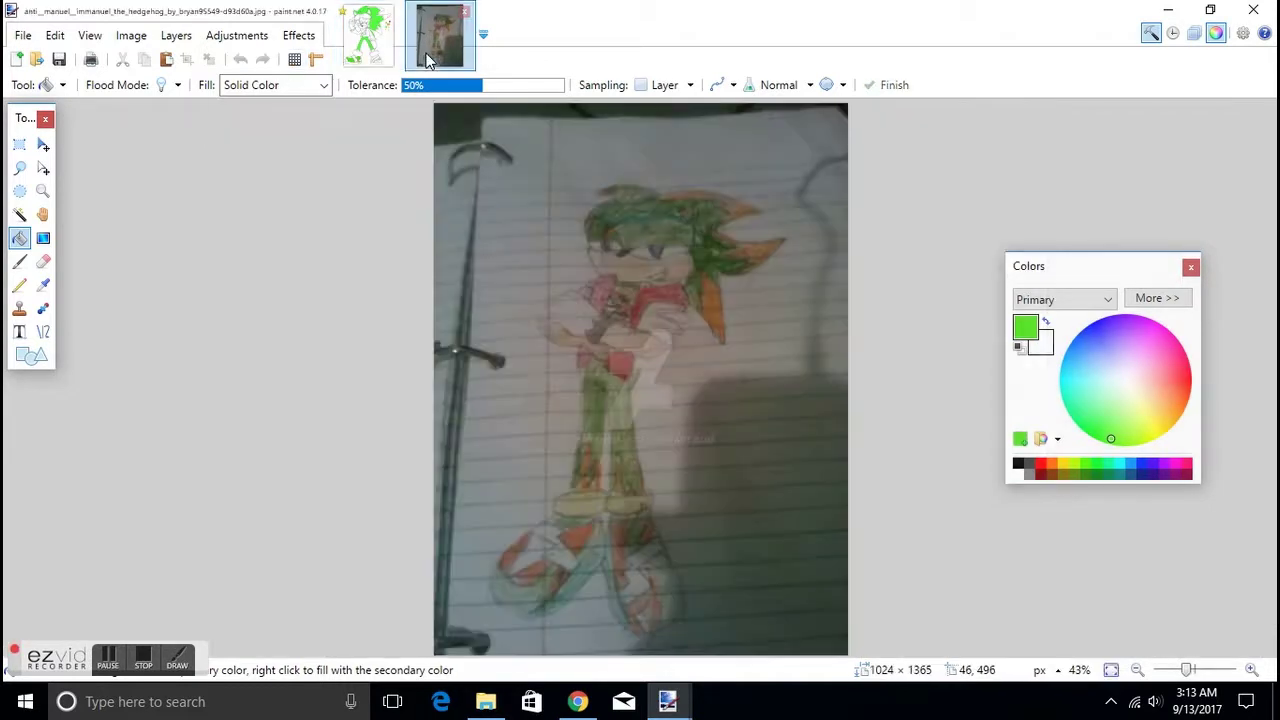
click(370, 40)
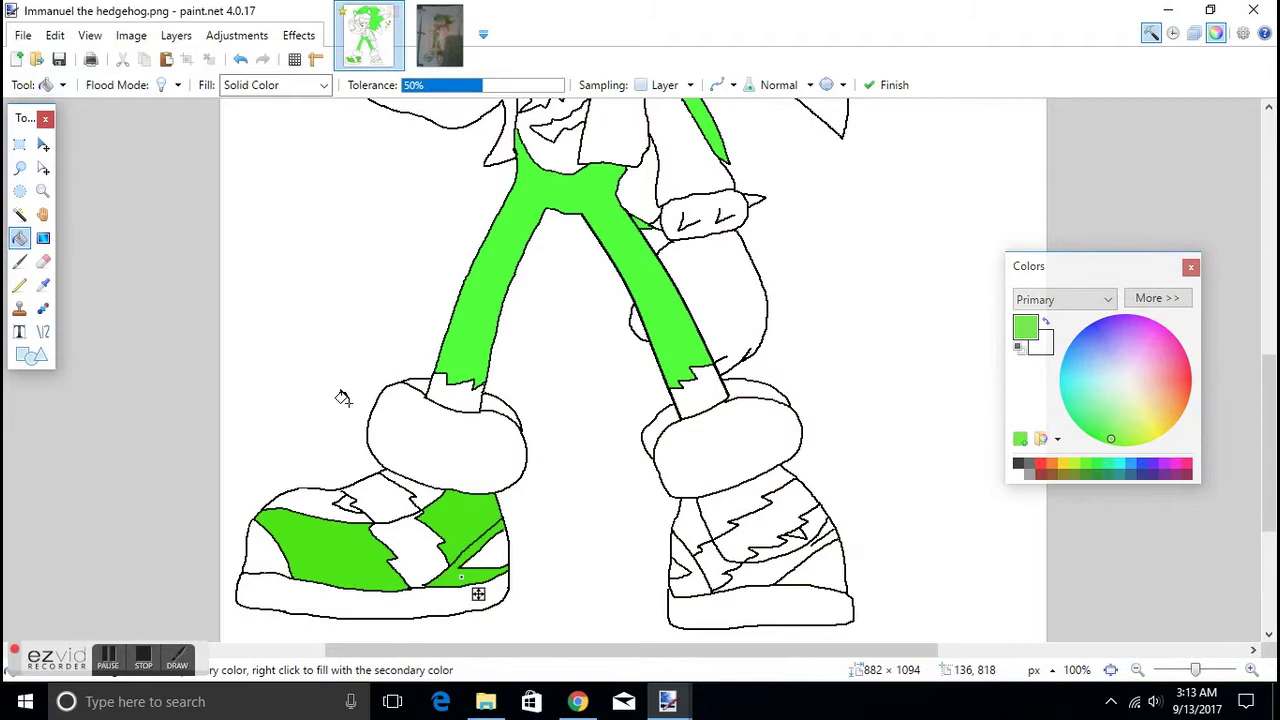
click(303, 590)
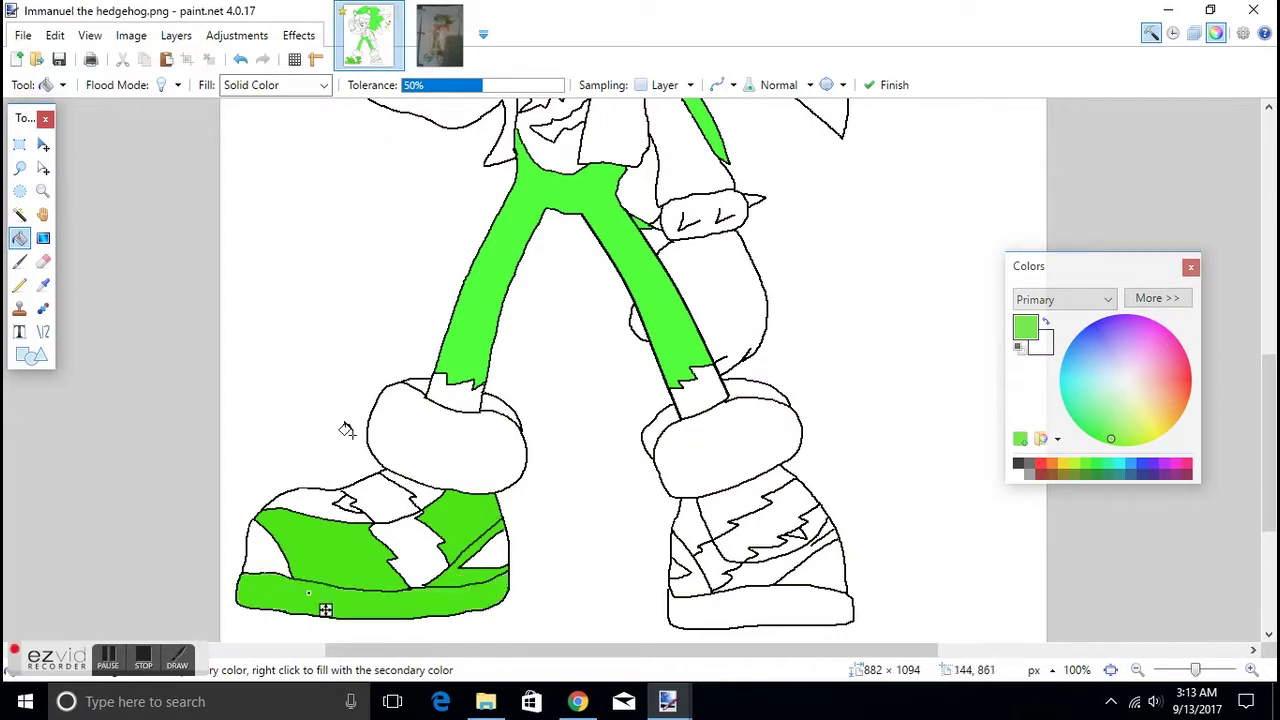
Sample the orange swatch and fill the left shoe's toe, upper front, ankle edge and heel triangle.
click(43, 285)
scroll(865, 284, up, 3)
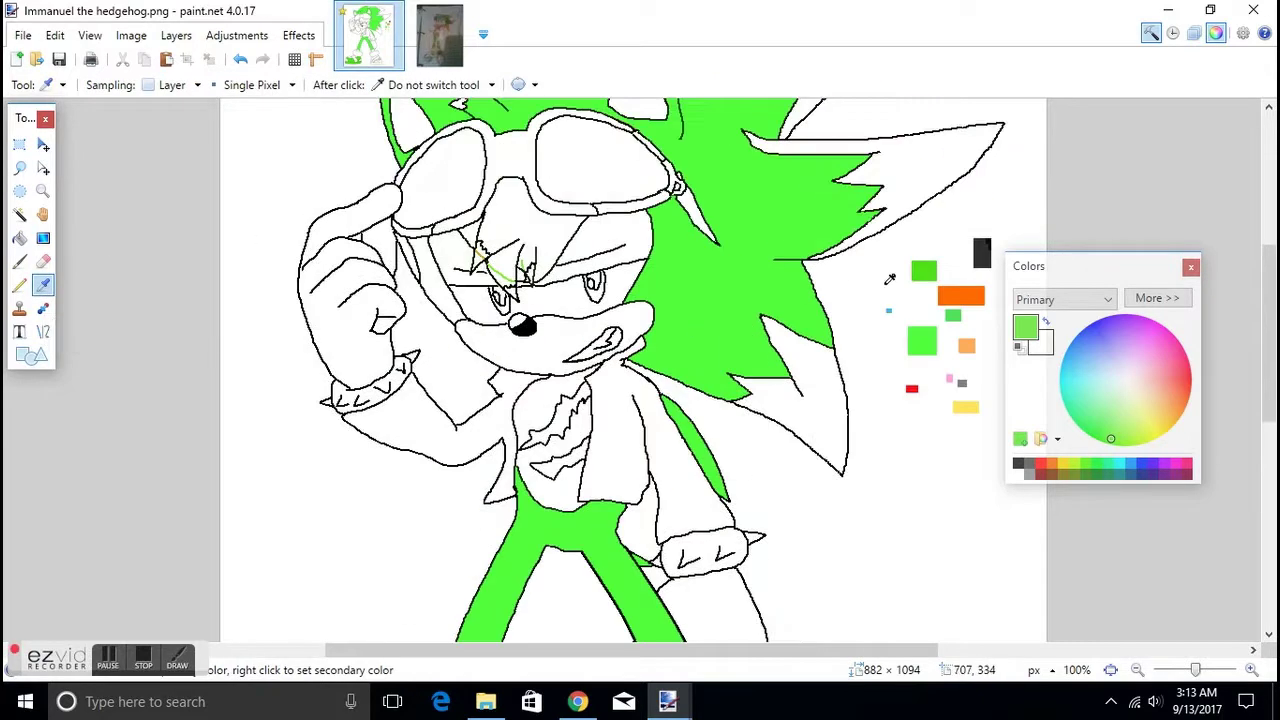
click(968, 294)
scroll(968, 300, down, 3)
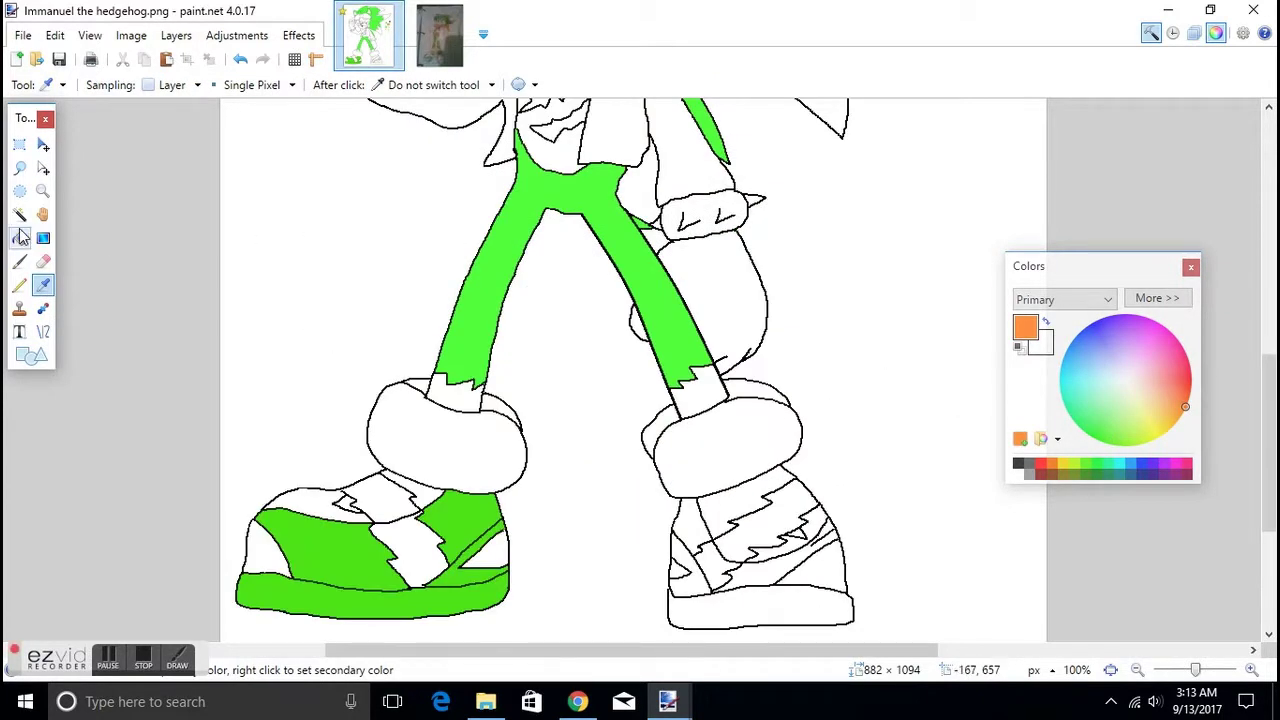
click(20, 237)
click(268, 558)
click(316, 498)
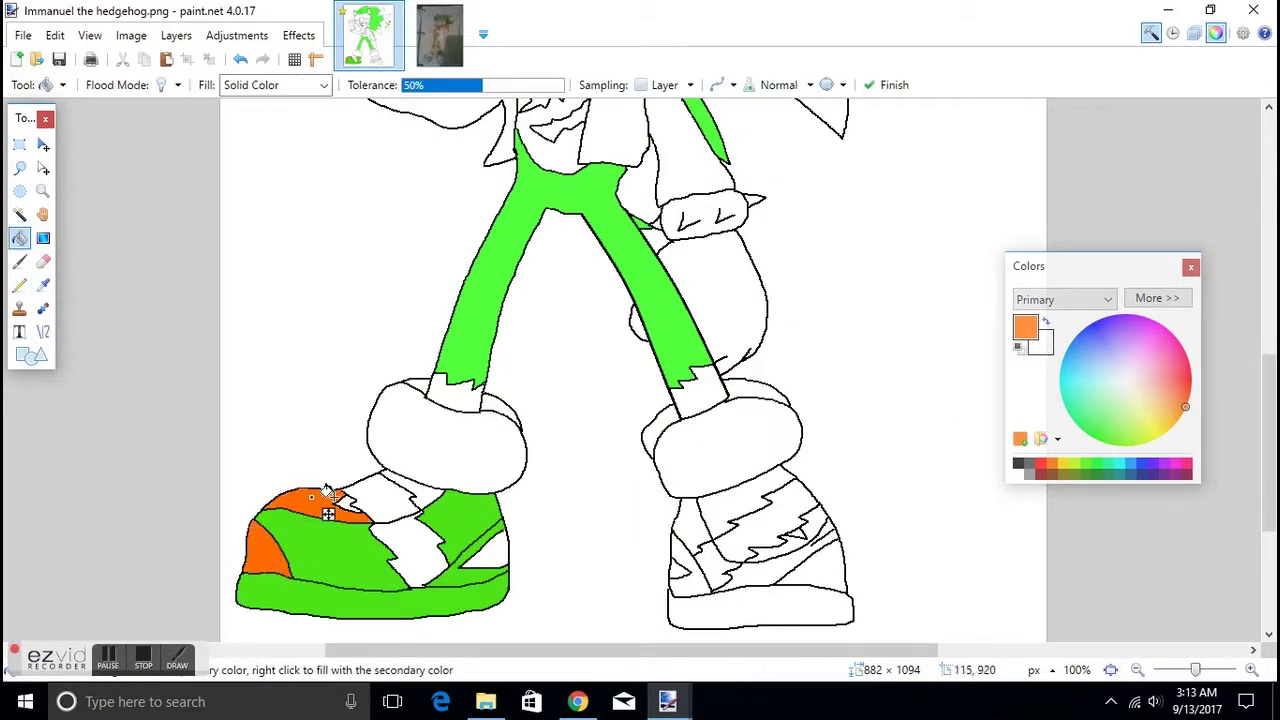
click(418, 487)
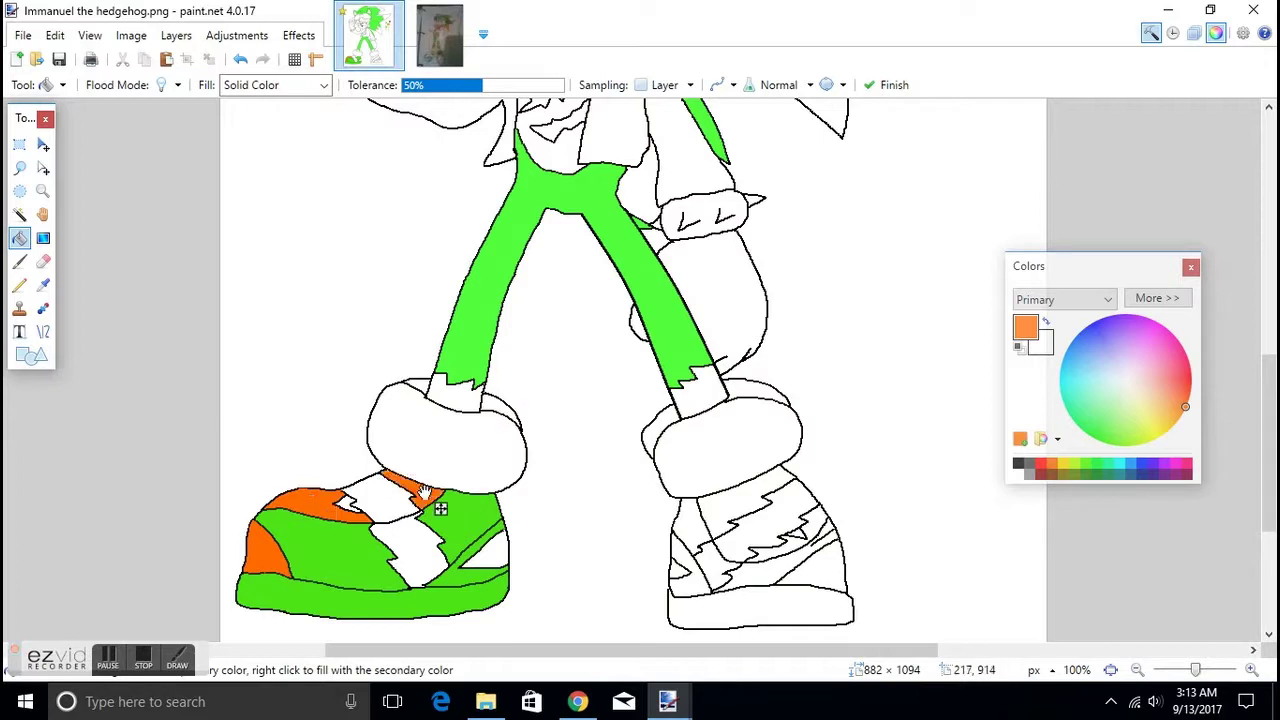
click(490, 554)
Fill the right shoe's lower side sections, upper panel and jagged middle section with orange, leaving the sole white.
click(720, 604)
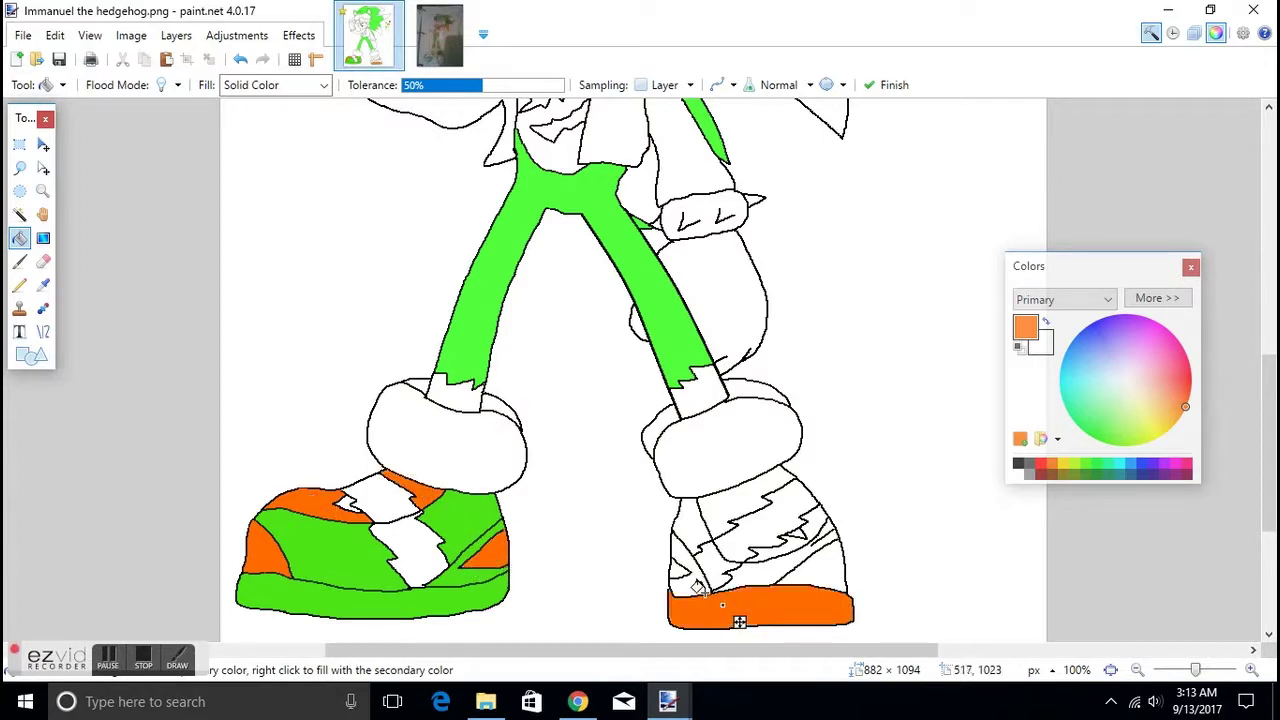
click(241, 59)
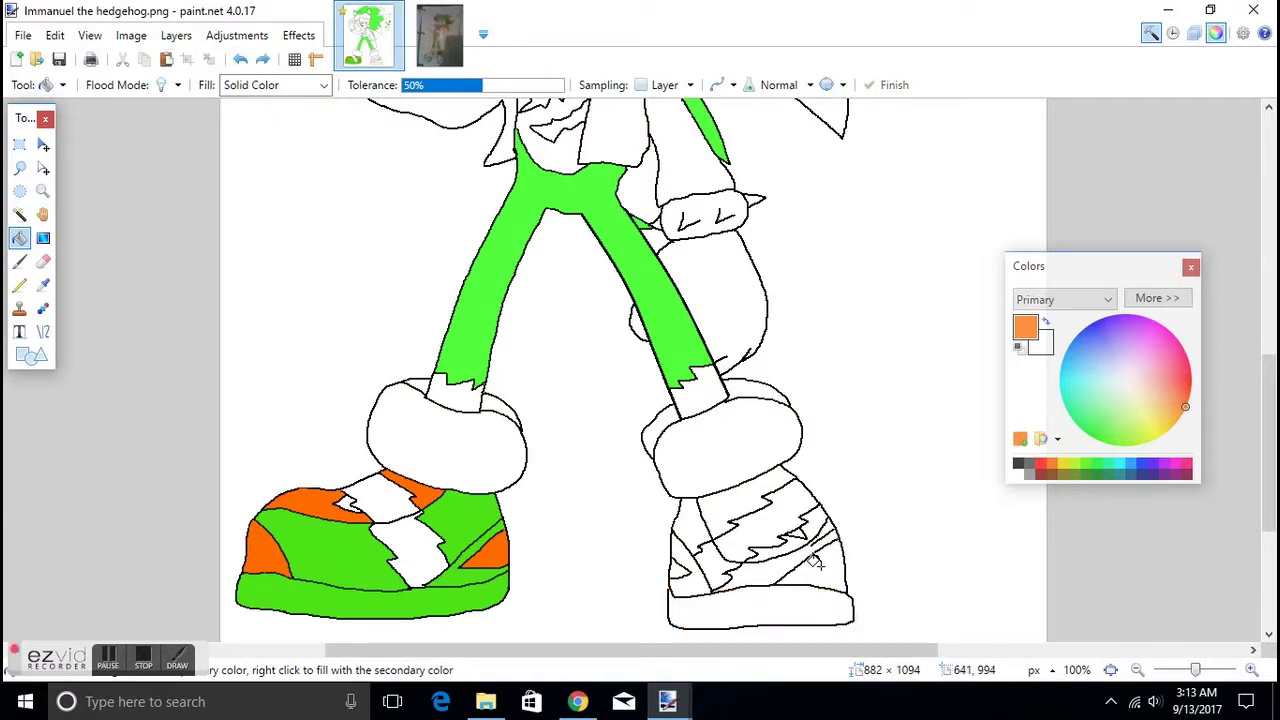
click(678, 572)
click(811, 572)
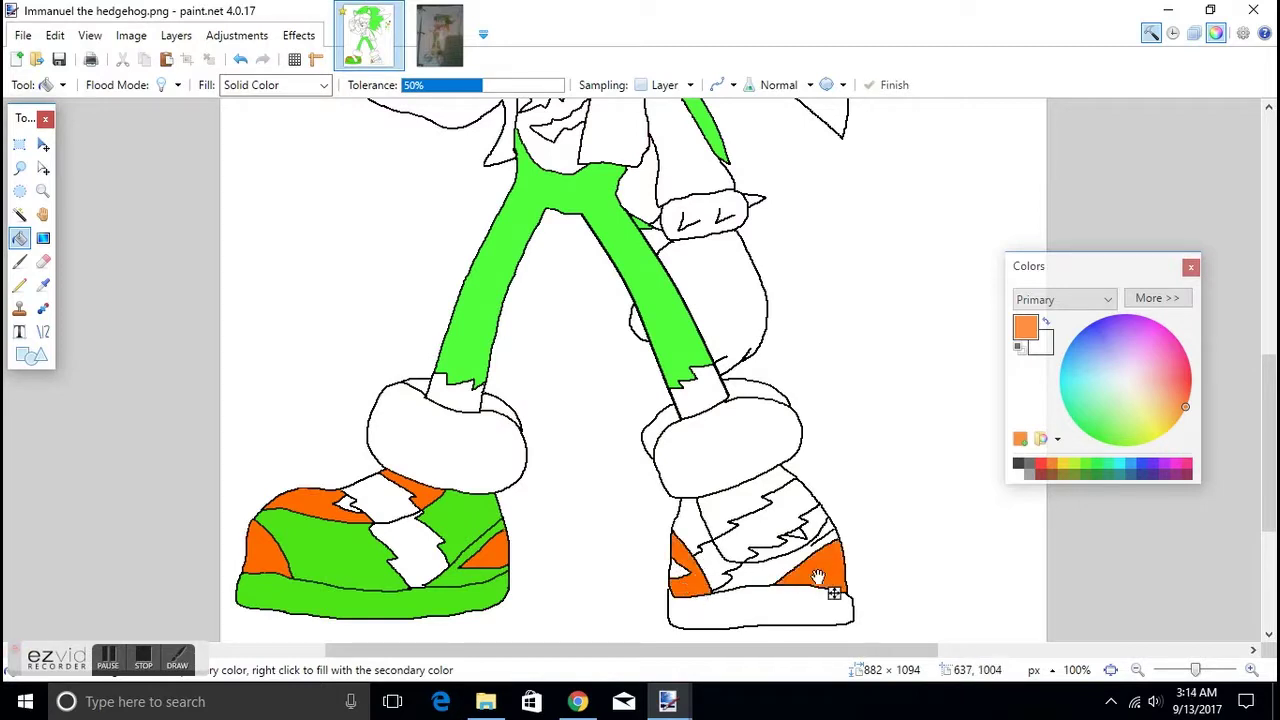
click(760, 522)
click(762, 525)
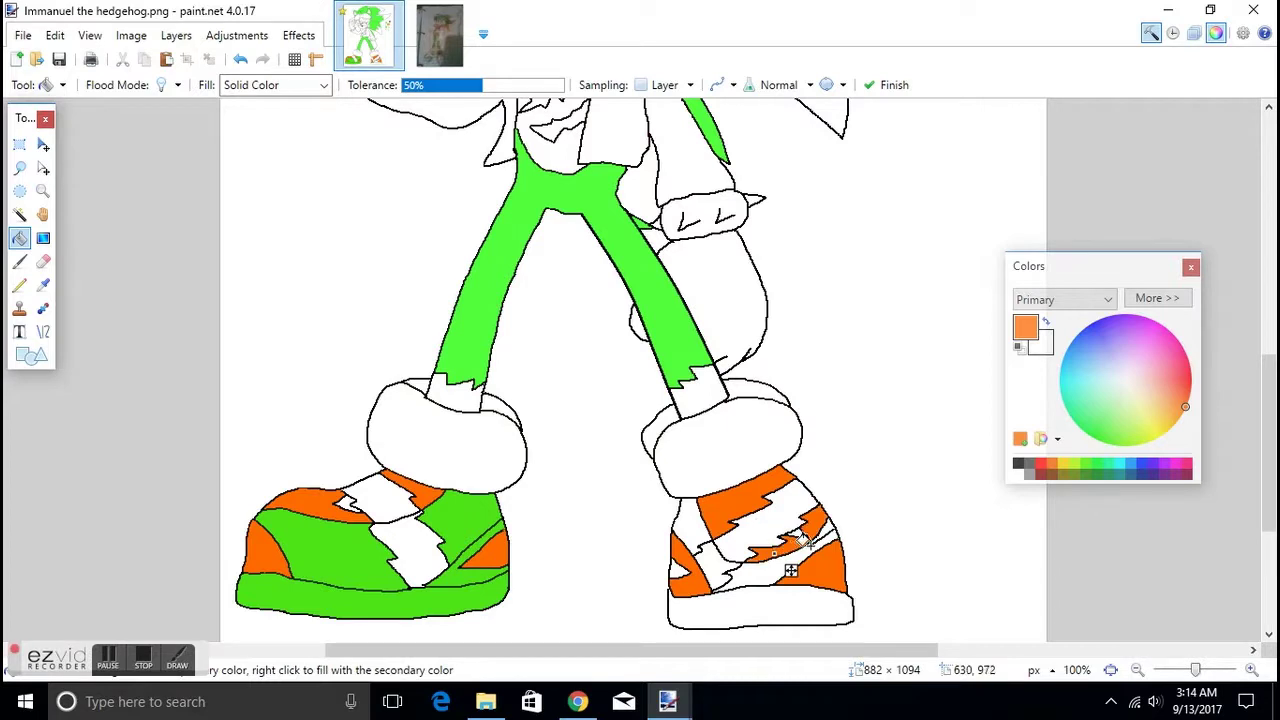
Sample the darker green from the left shoe and fill the right shoe's sole, lower side panel and narrow ankle panel.
click(43, 284)
click(305, 547)
click(20, 239)
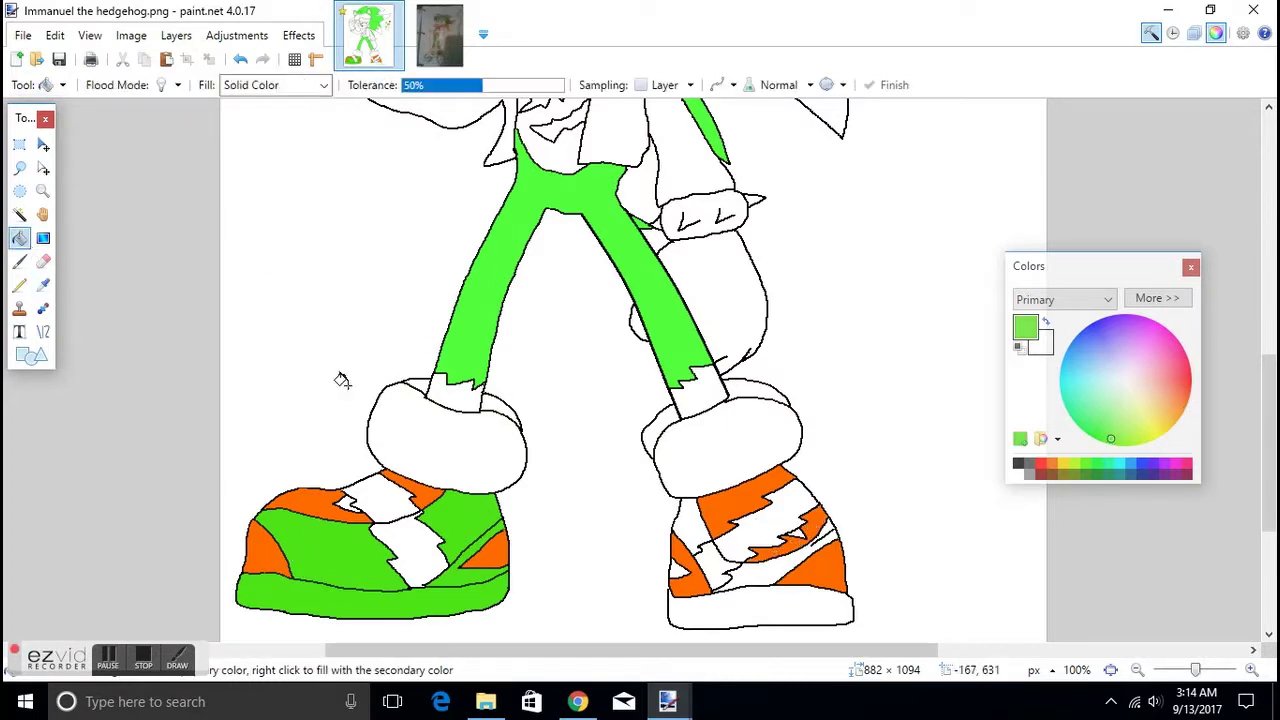
click(746, 612)
click(753, 577)
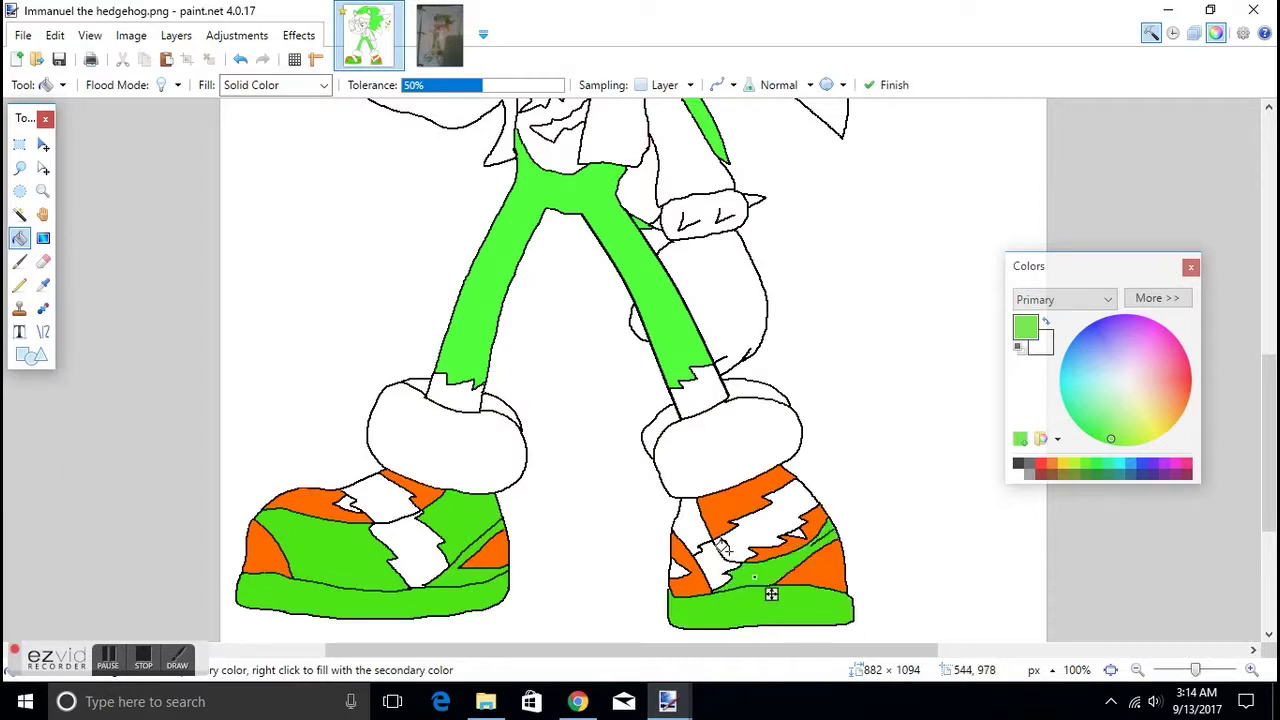
click(698, 534)
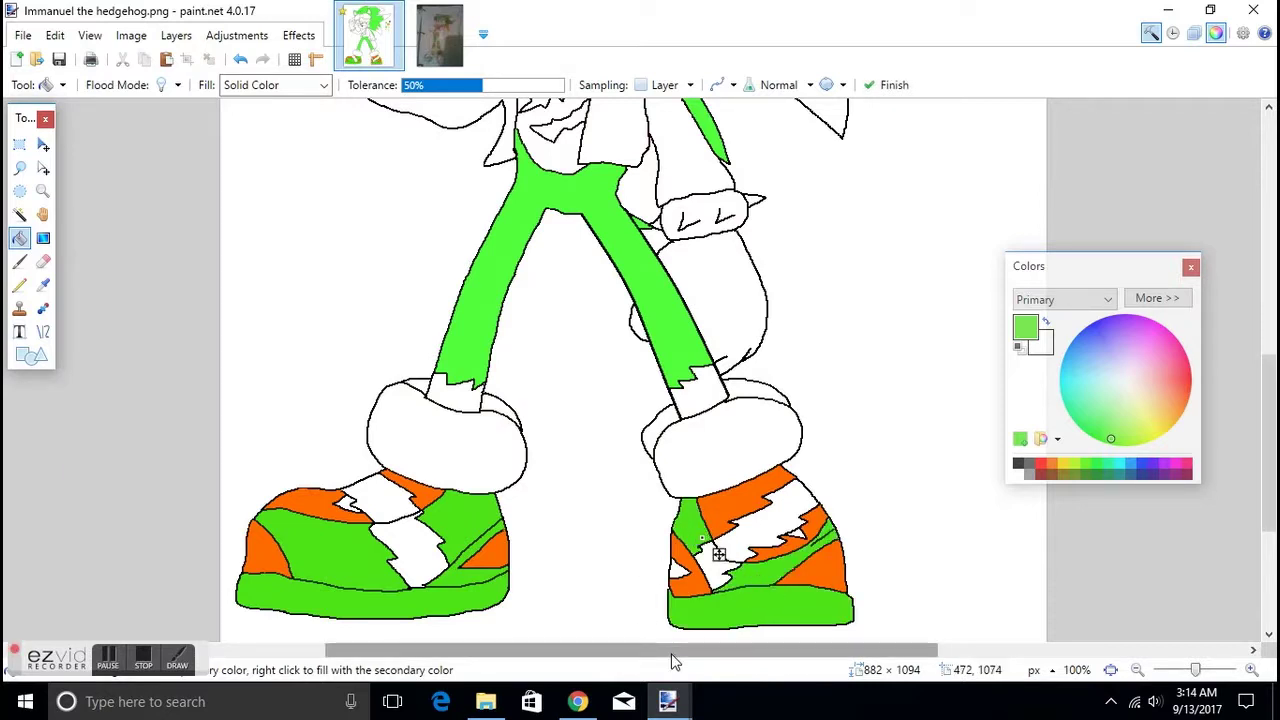
Sample the red swatch and fill both sides of the hedgehog's jacket, including the sleeves.
scroll(650, 568, up, 3)
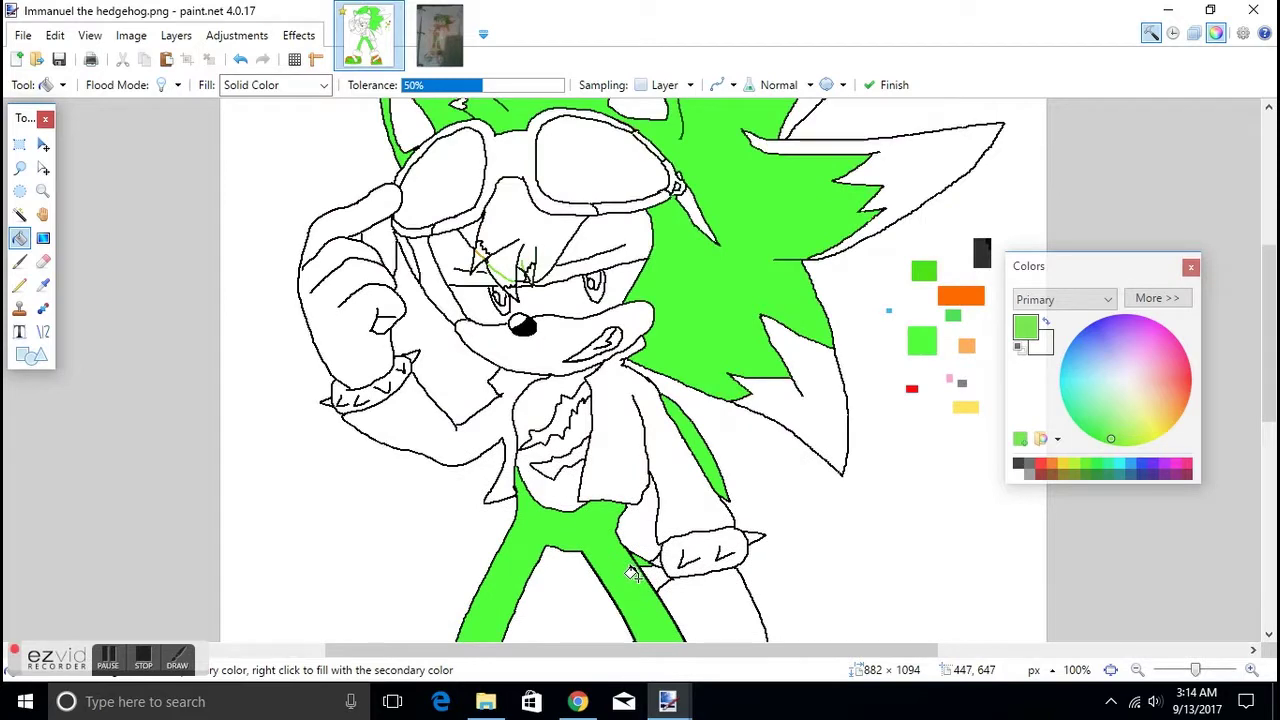
click(19, 191)
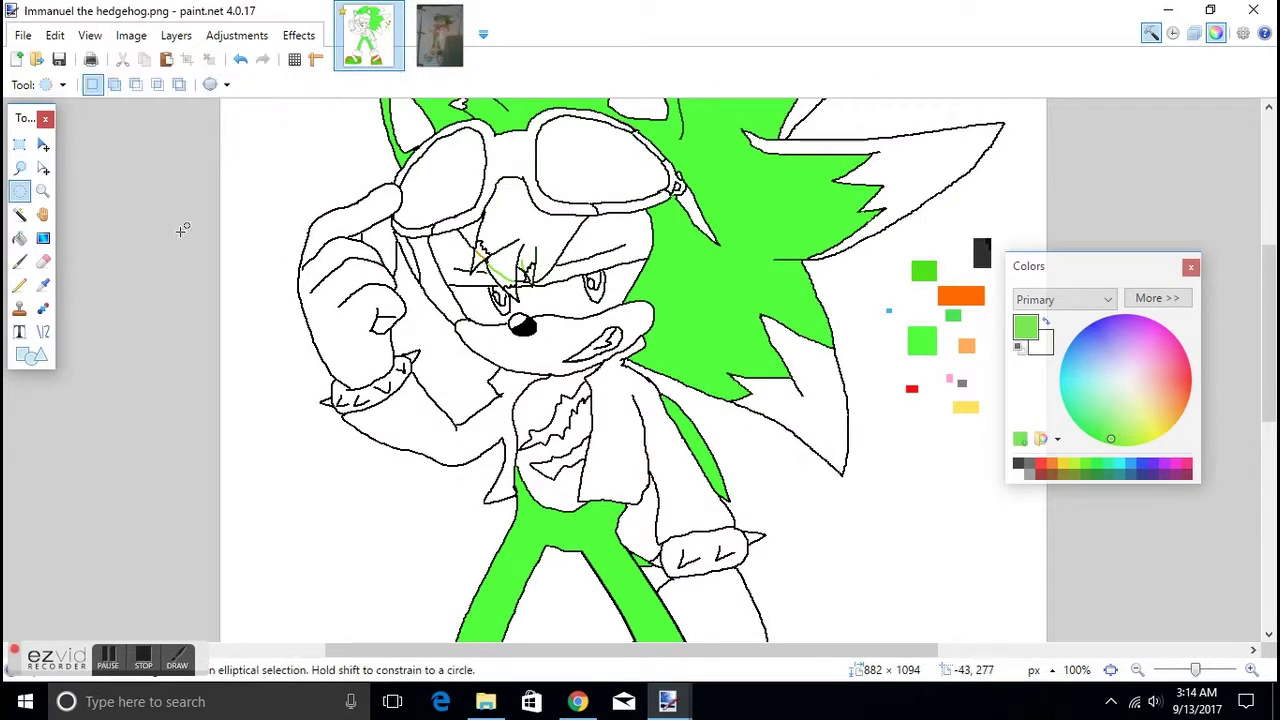
click(43, 284)
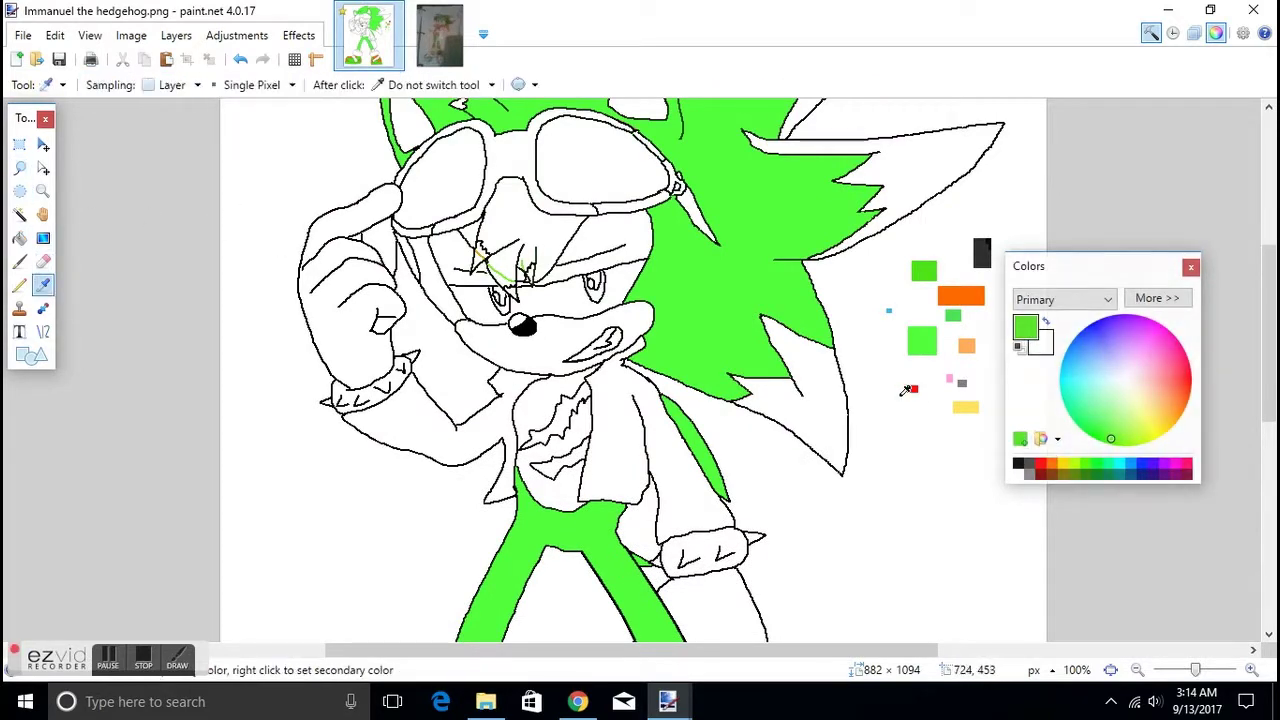
click(912, 388)
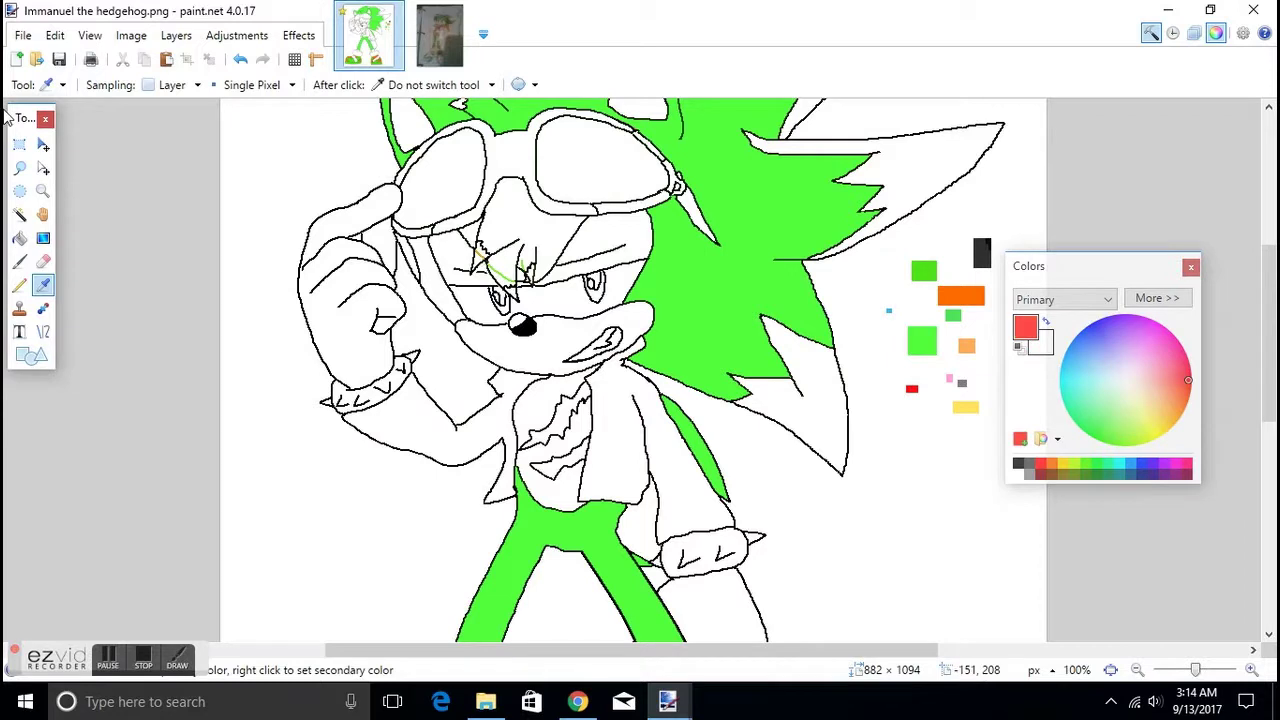
click(19, 238)
click(395, 411)
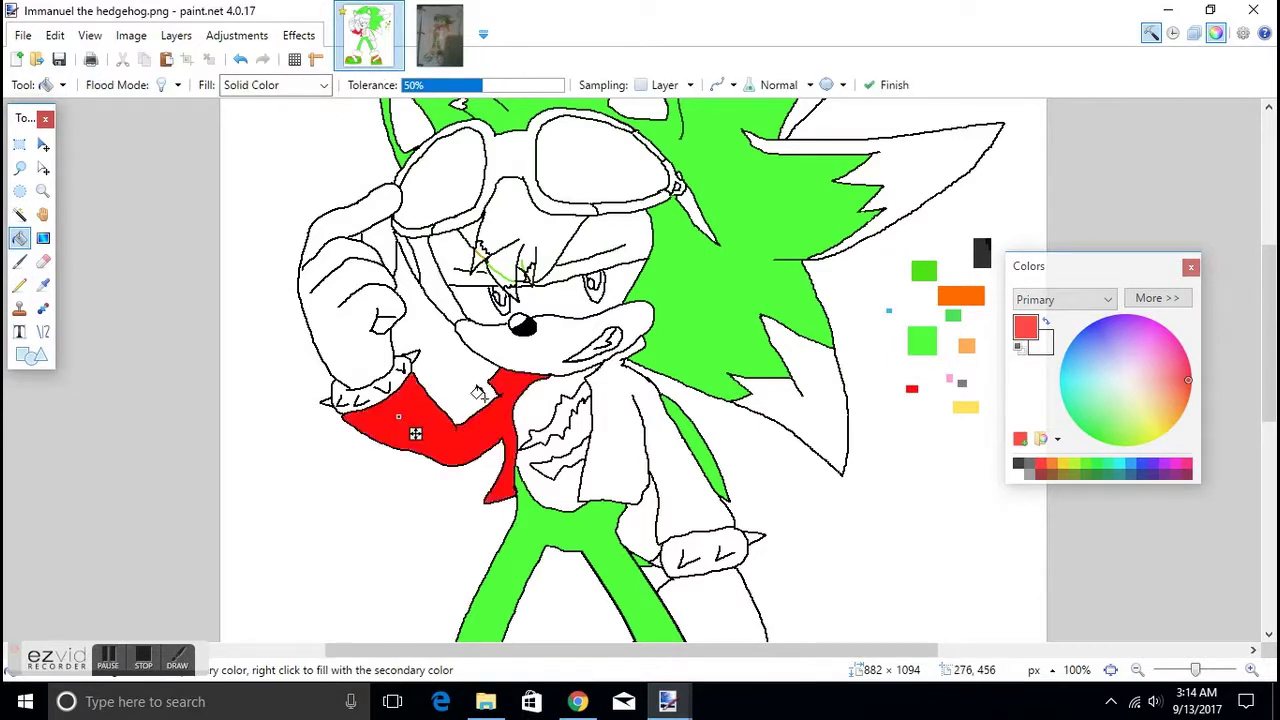
click(615, 425)
scroll(618, 425, down, 3)
scroll(609, 418, up, 1)
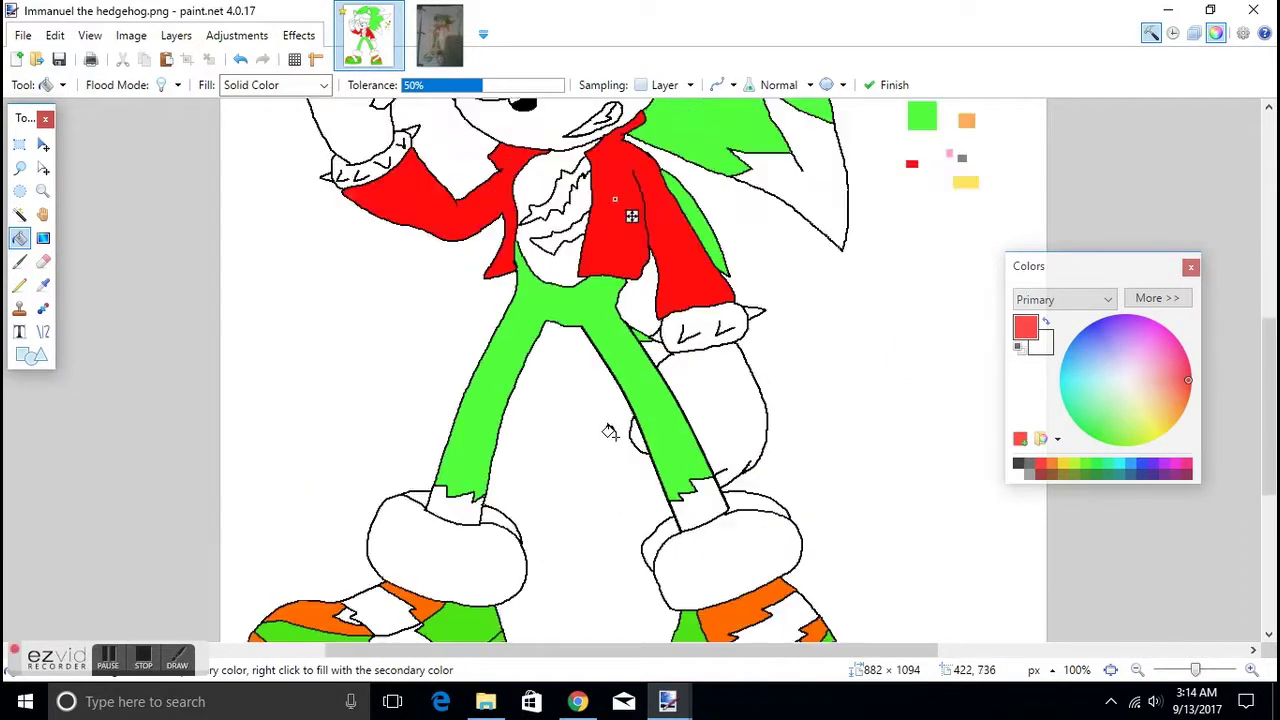
Sample the dark gray swatch as the primary color for the Paint Bucket.
scroll(615, 418, up, 3)
click(20, 191)
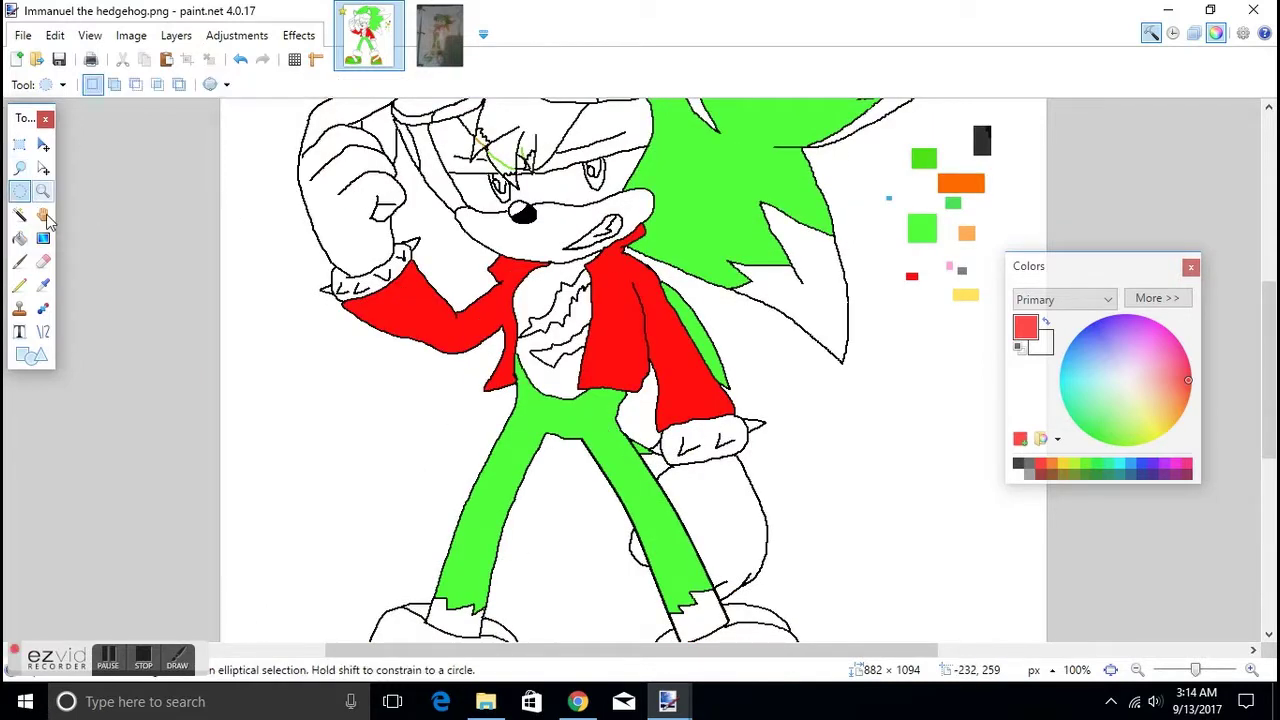
click(43, 285)
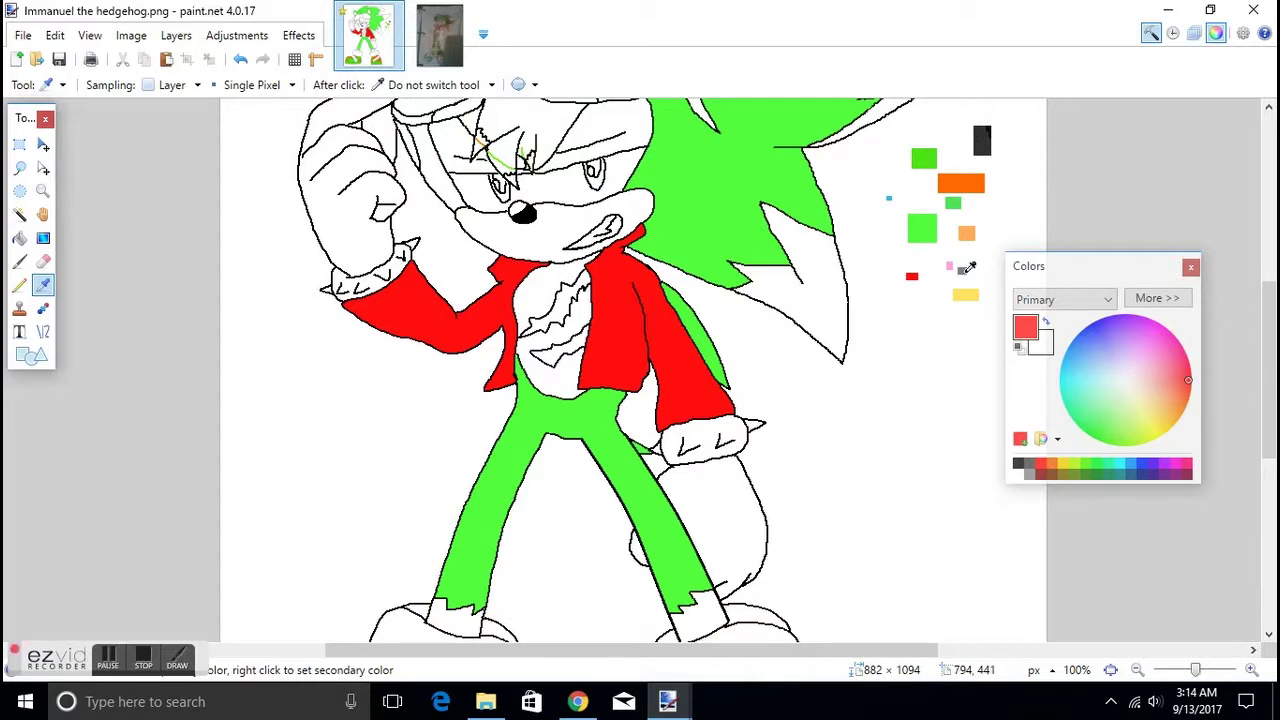
click(981, 132)
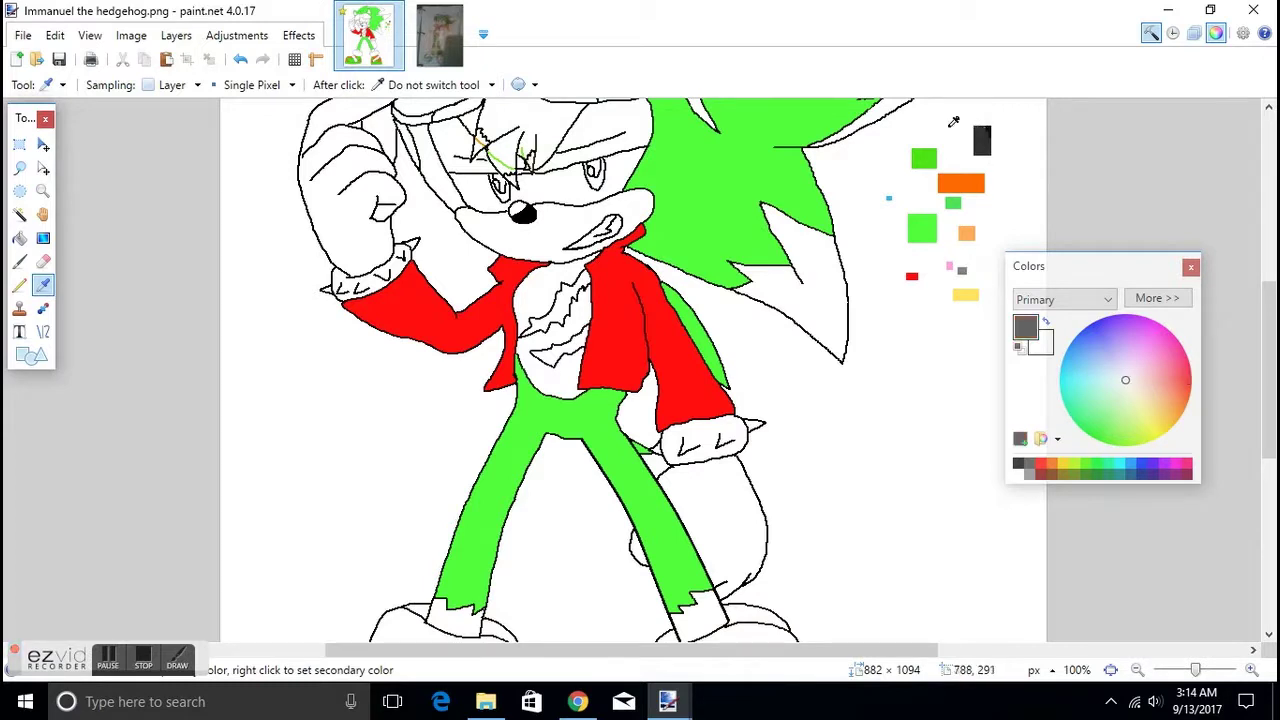
click(20, 238)
click(372, 280)
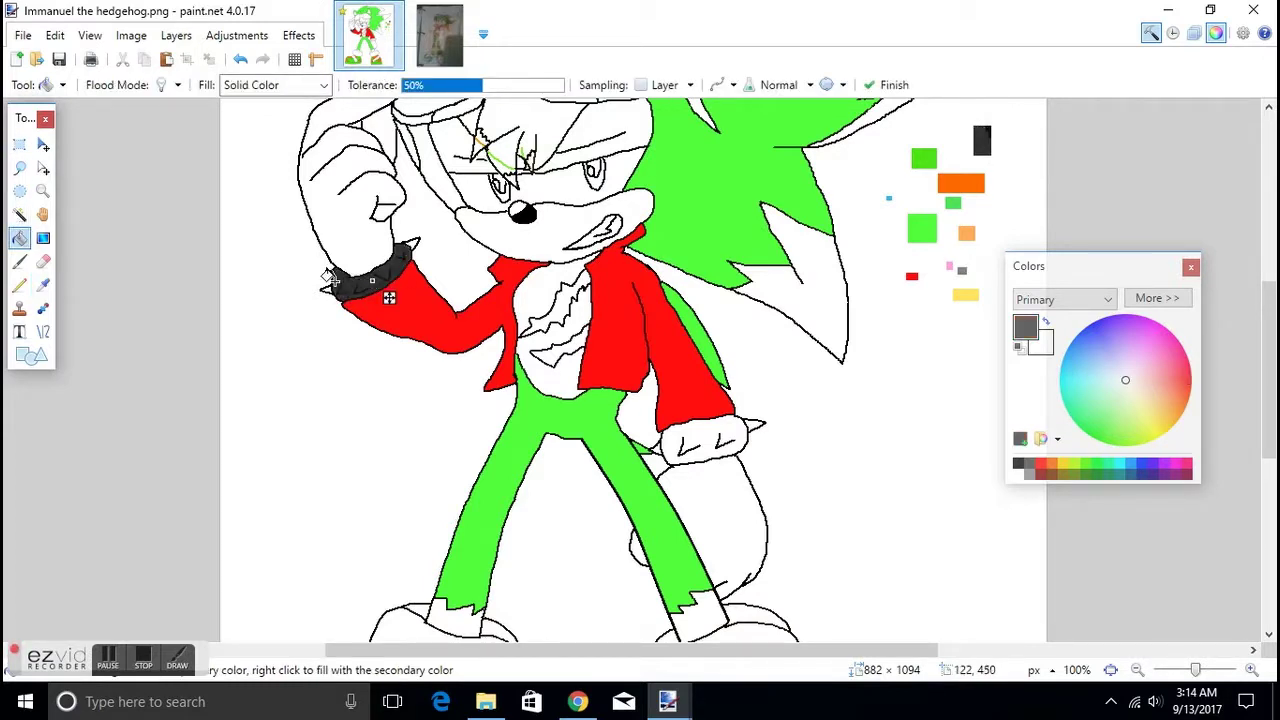
scroll(324, 284, up, 3)
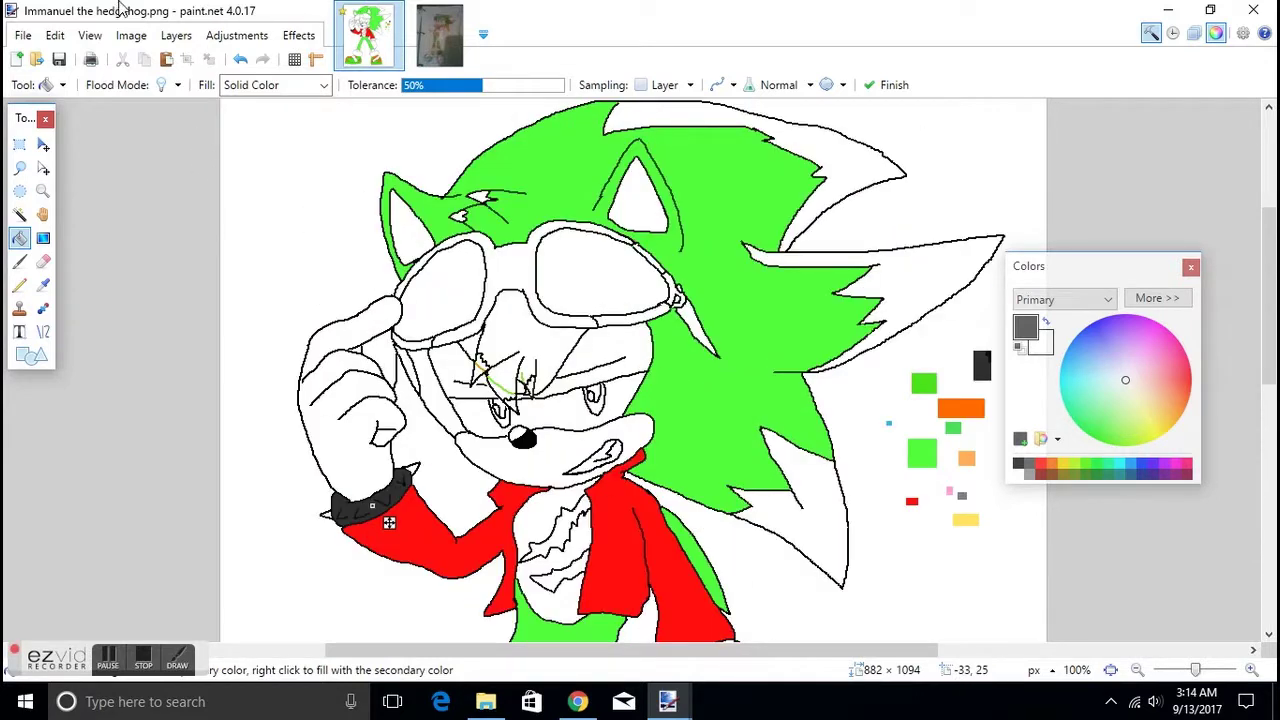
click(238, 60)
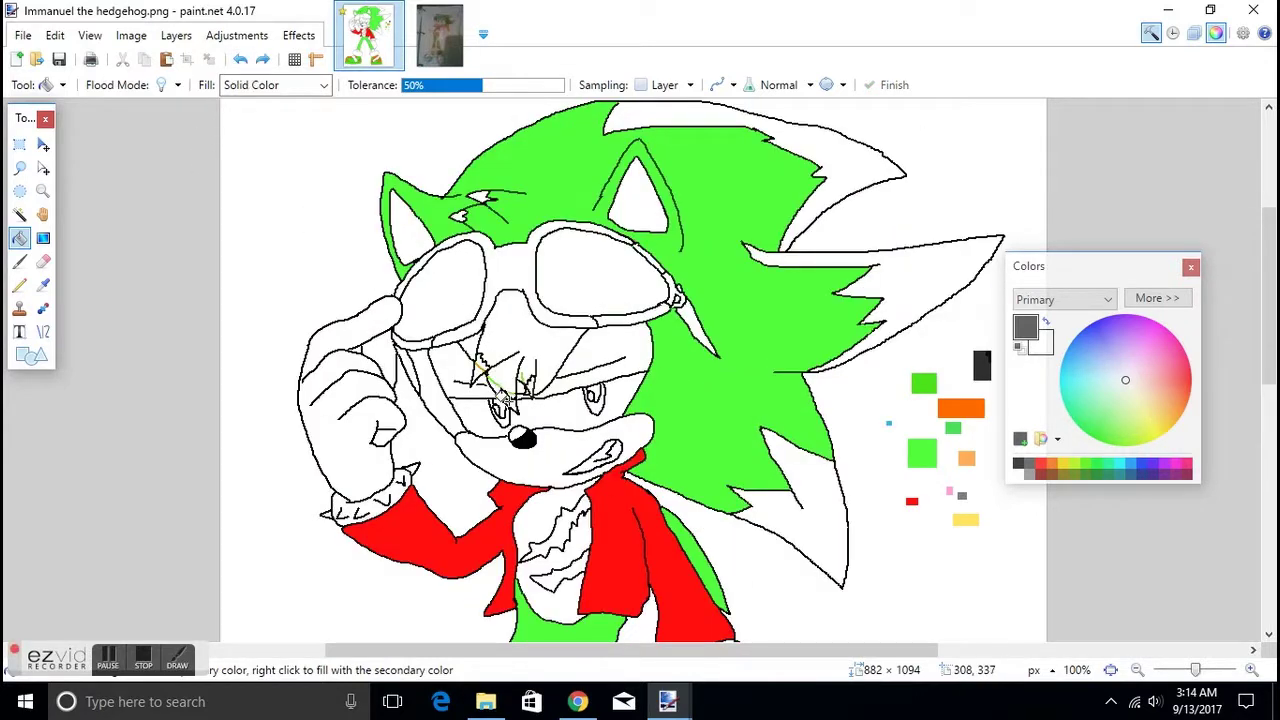
Fill the irises of both eyes with dark gray.
click(497, 403)
click(595, 396)
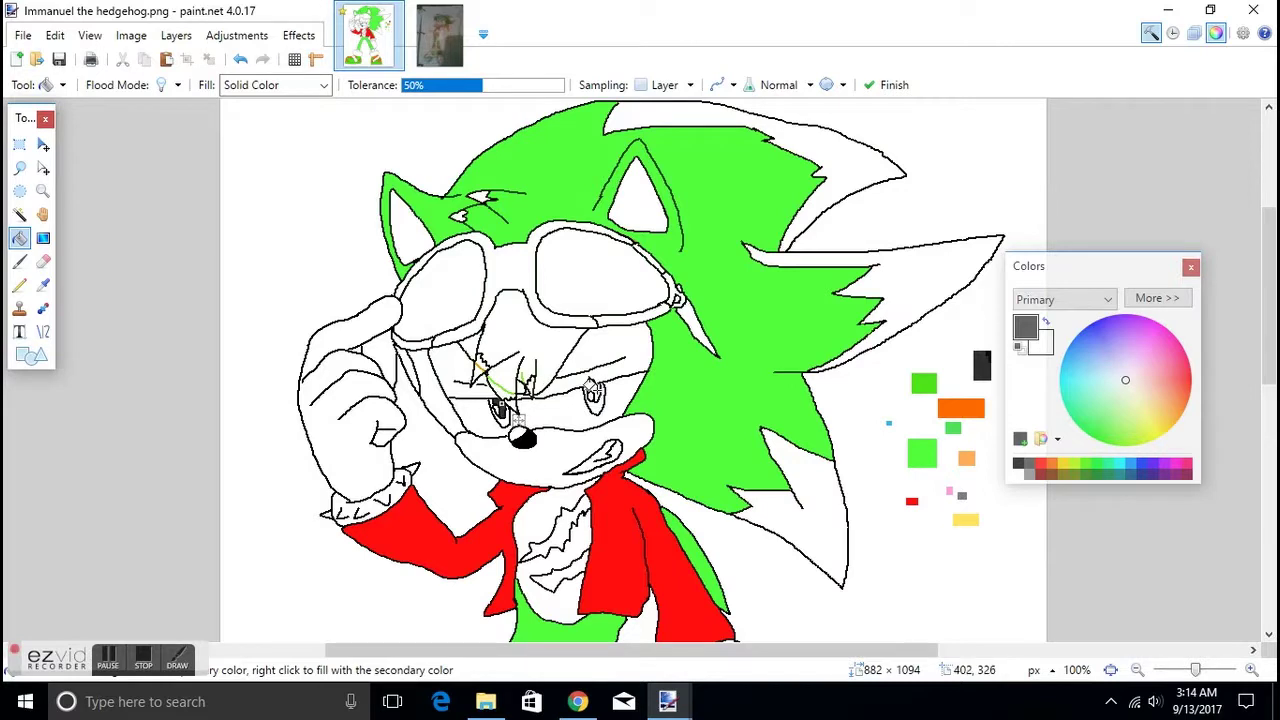
Sample the medium gray swatch and fill both spiked wristbands, including their spikes.
click(43, 285)
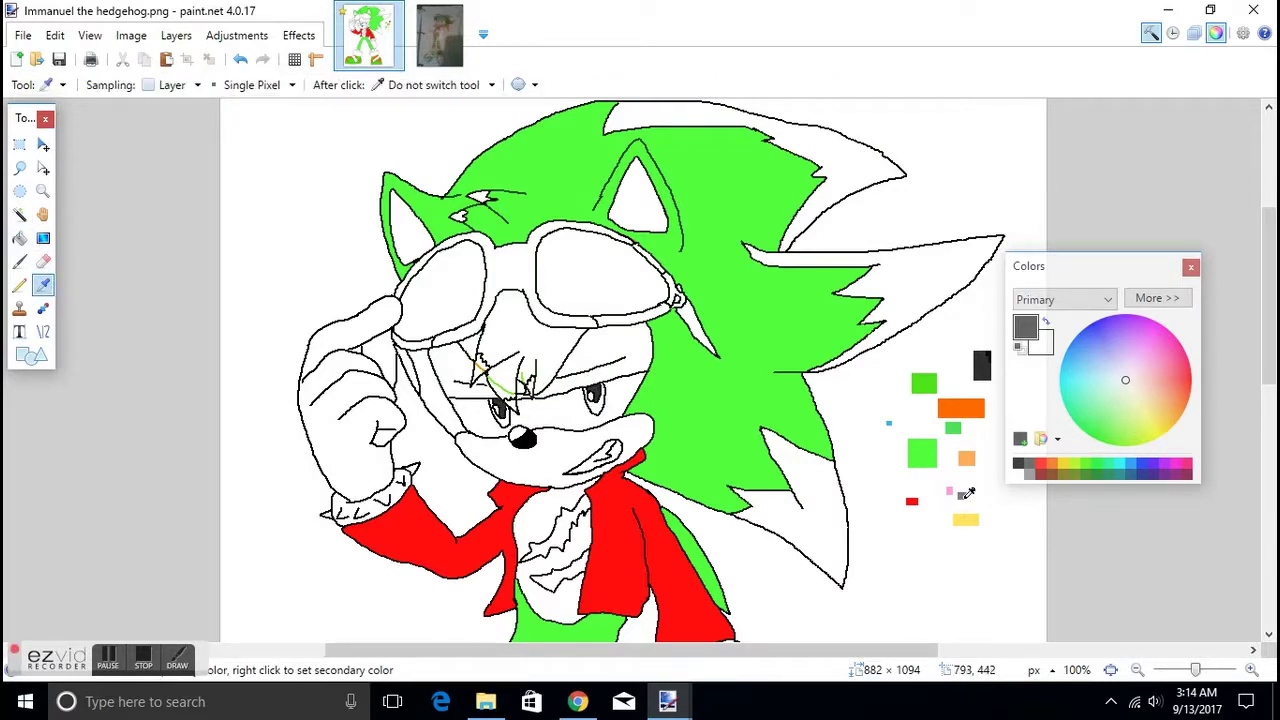
click(962, 495)
click(20, 238)
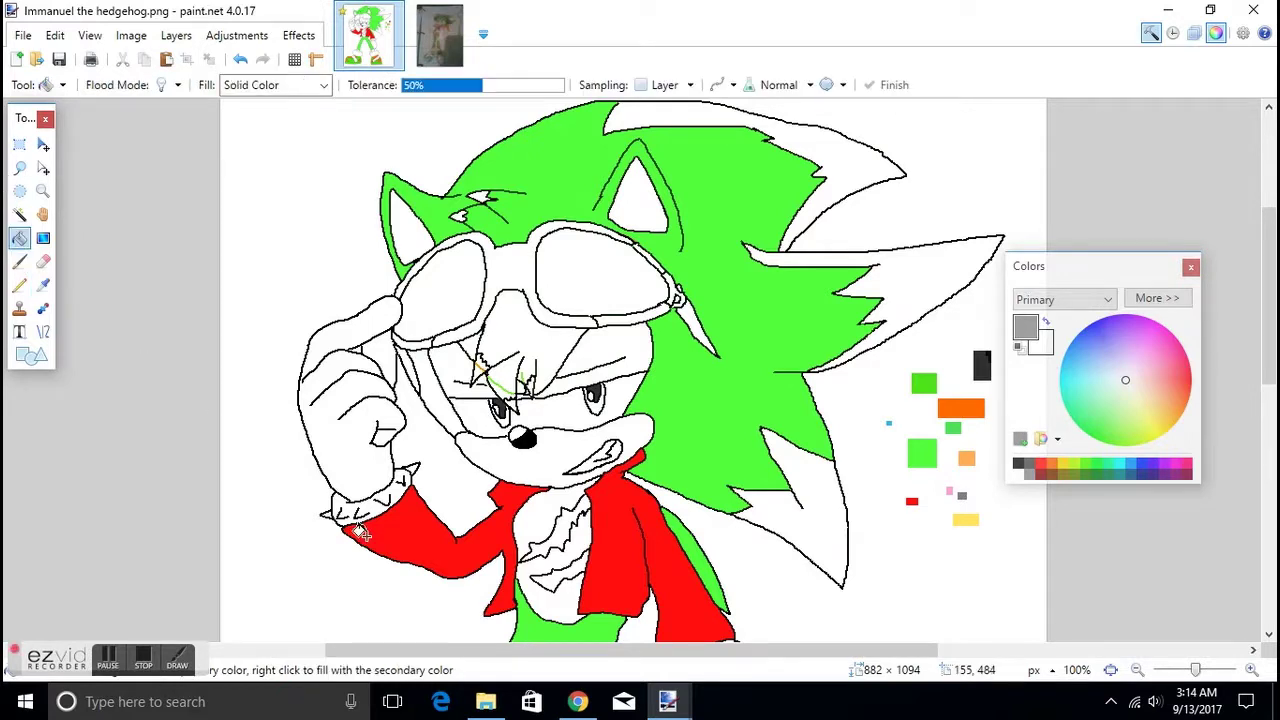
click(340, 507)
click(322, 508)
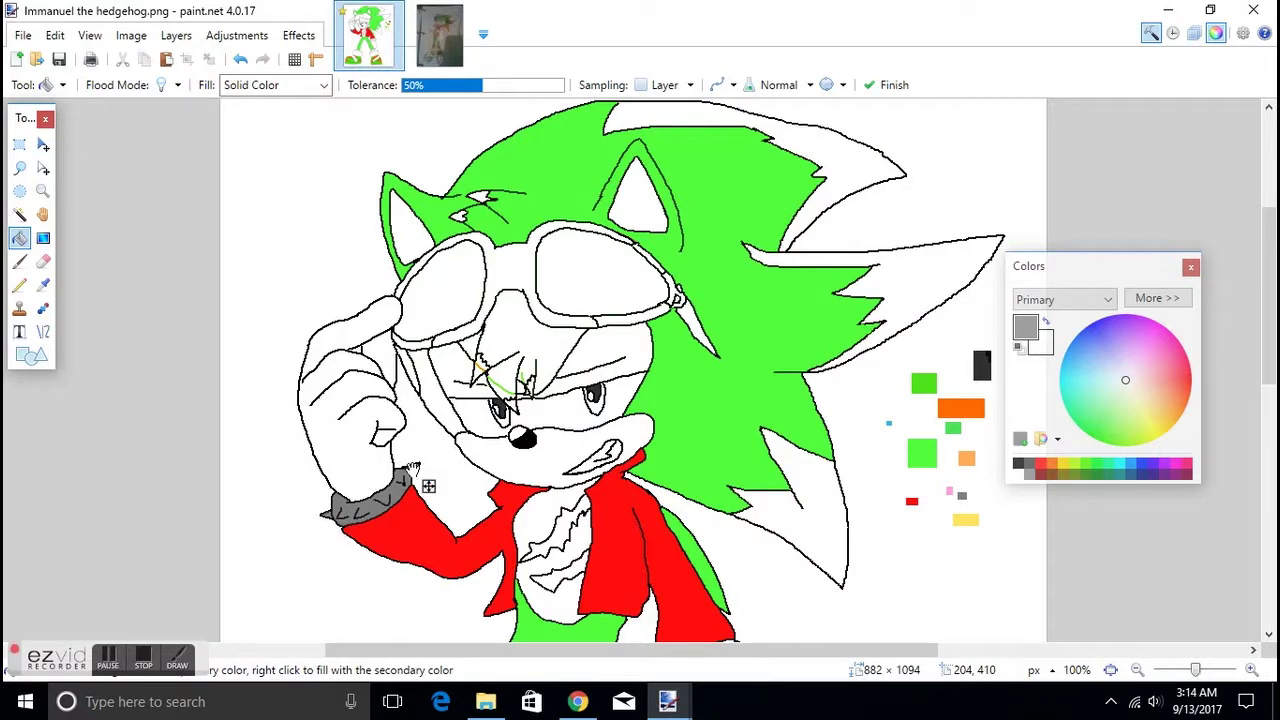
scroll(408, 465, down, 3)
click(700, 325)
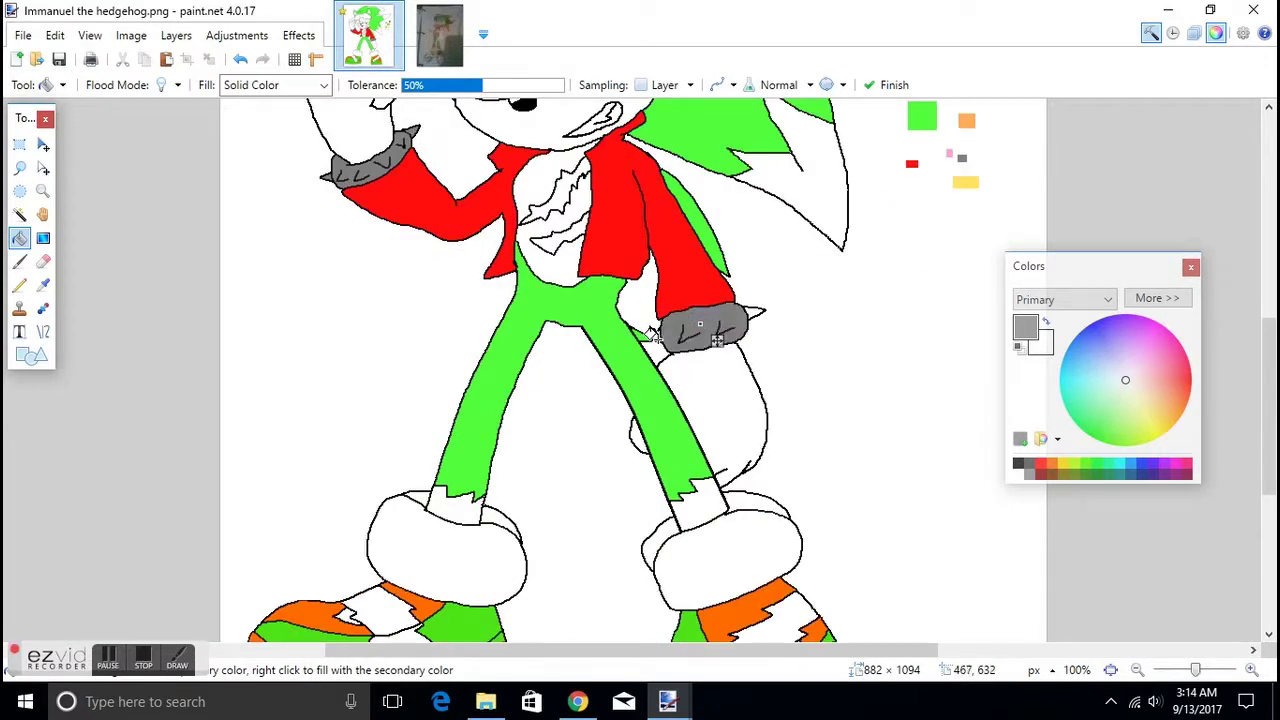
click(655, 338)
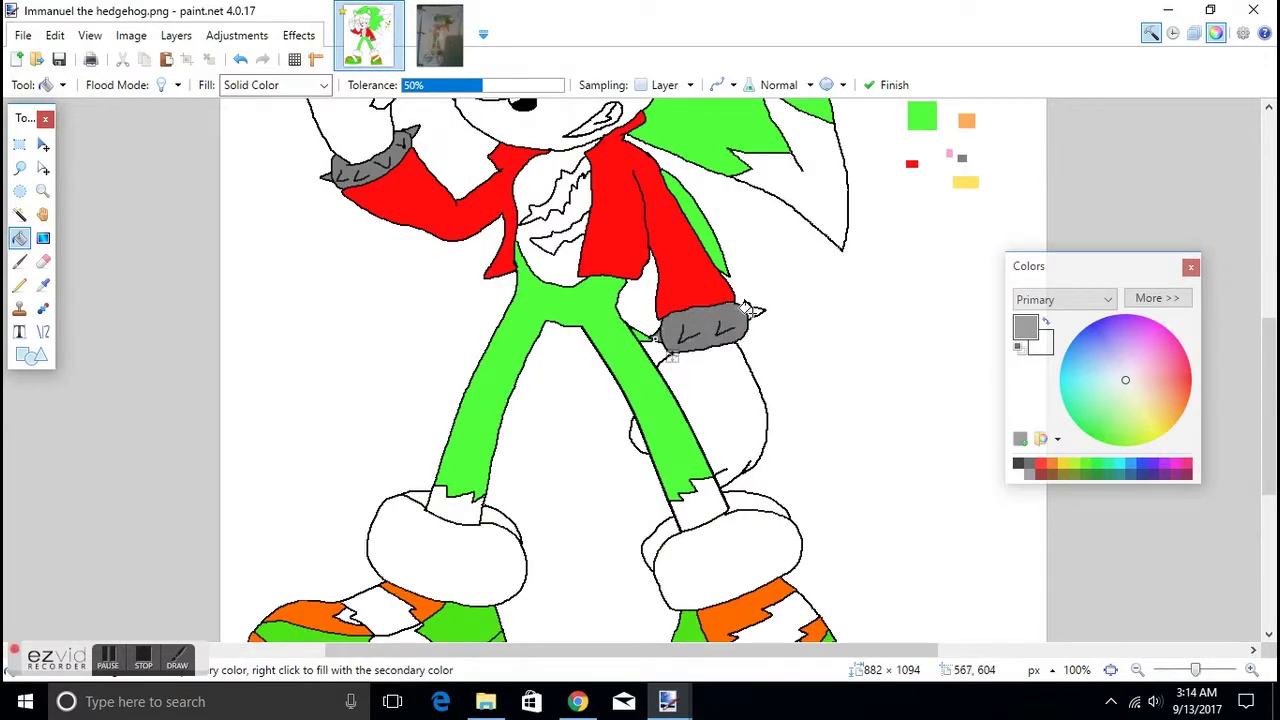
Sample the pale yellow swatch and fill the front and back sections of both shoe cuffs.
scroll(760, 320, up, 2)
click(43, 285)
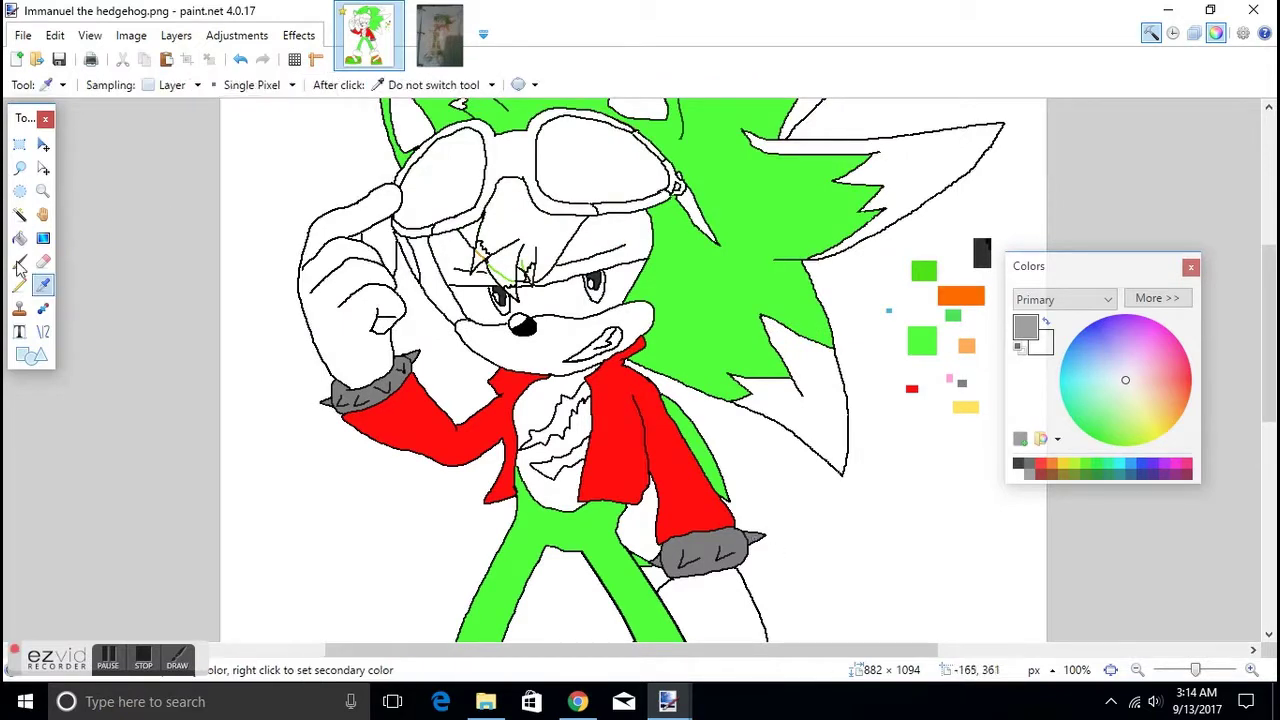
click(20, 191)
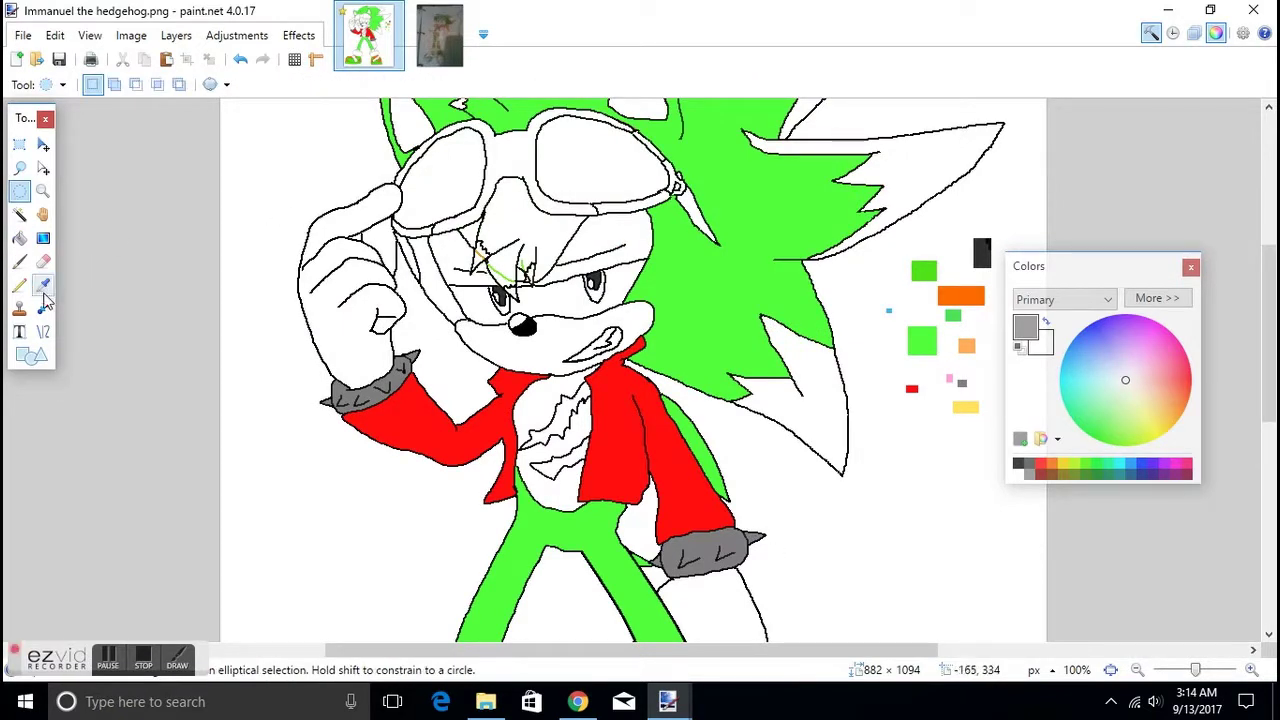
click(43, 285)
click(965, 403)
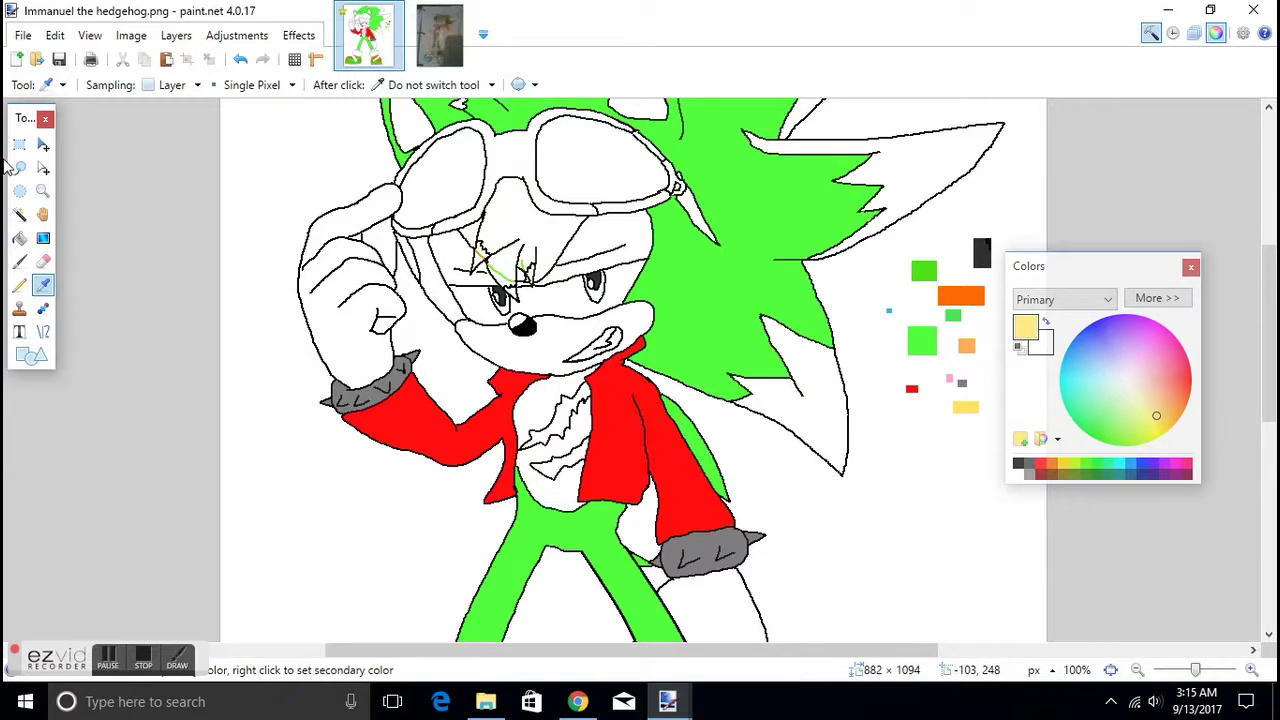
click(20, 238)
scroll(90, 234, down, 5)
click(410, 318)
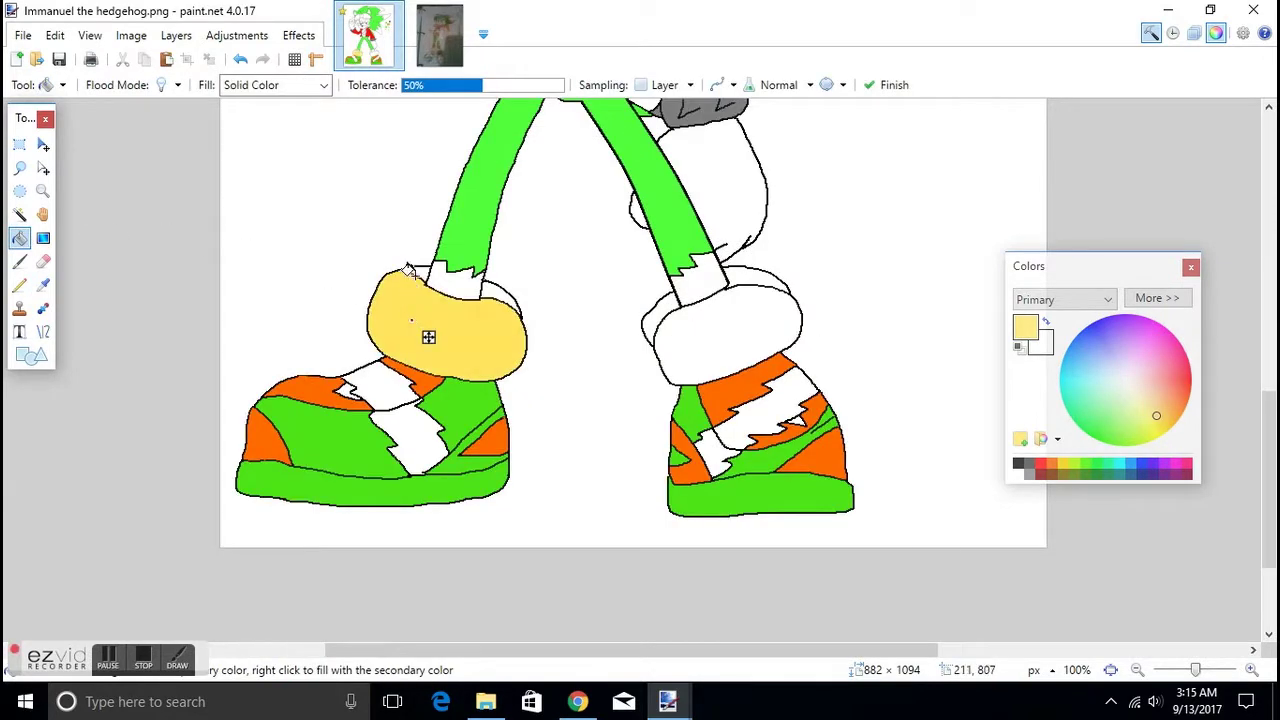
click(494, 294)
click(714, 345)
click(656, 304)
click(733, 262)
Sample the orange swatch and fill the ankle sections between the green legs and the yellow cuffs.
scroll(668, 283, up, 3)
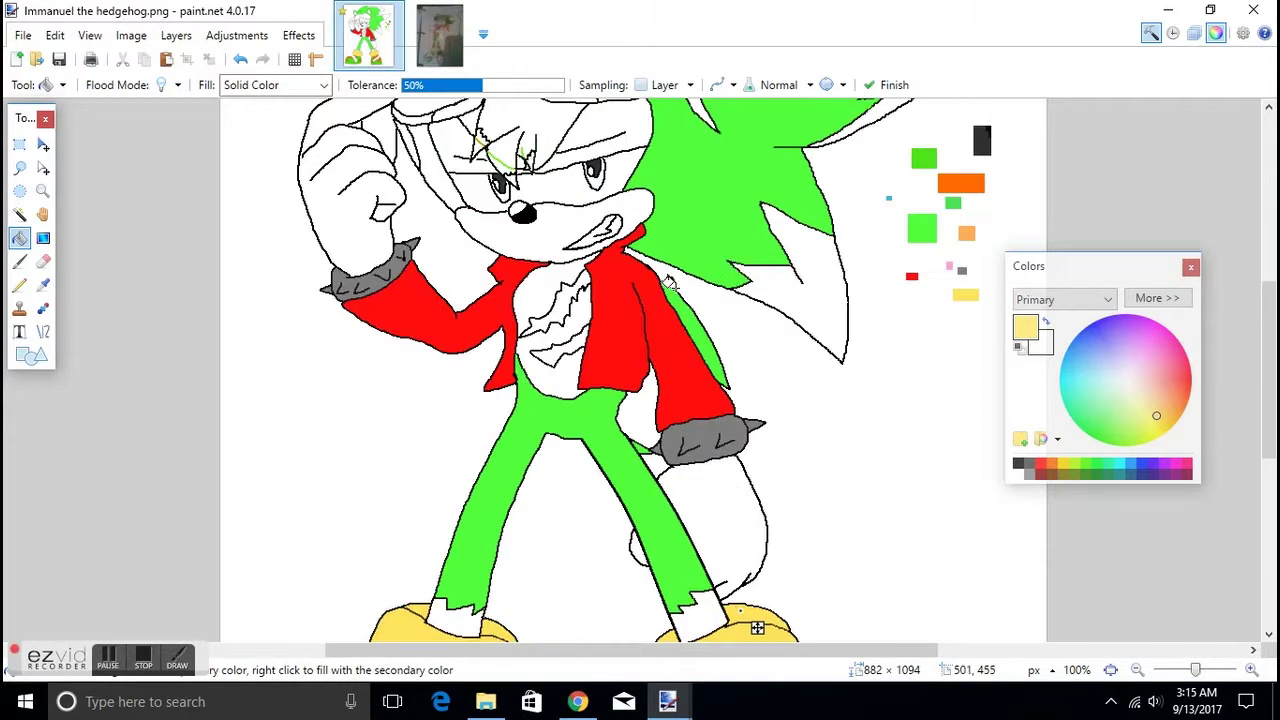
click(19, 191)
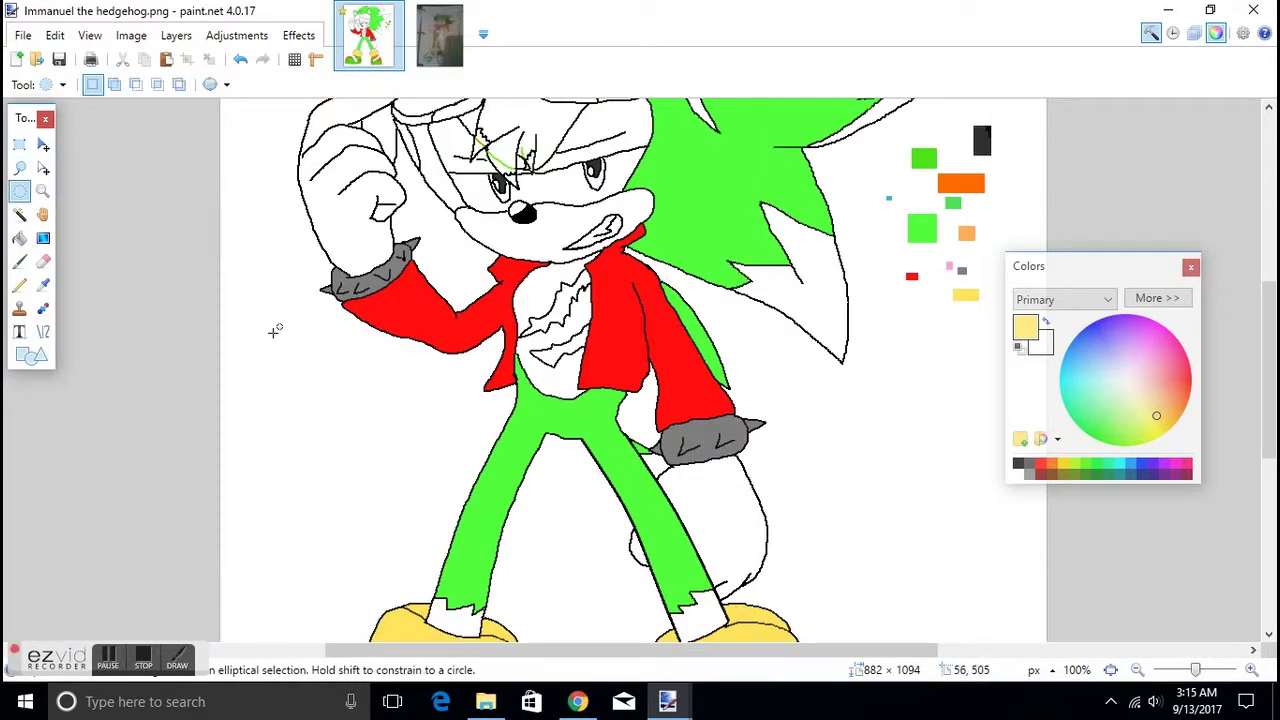
click(43, 285)
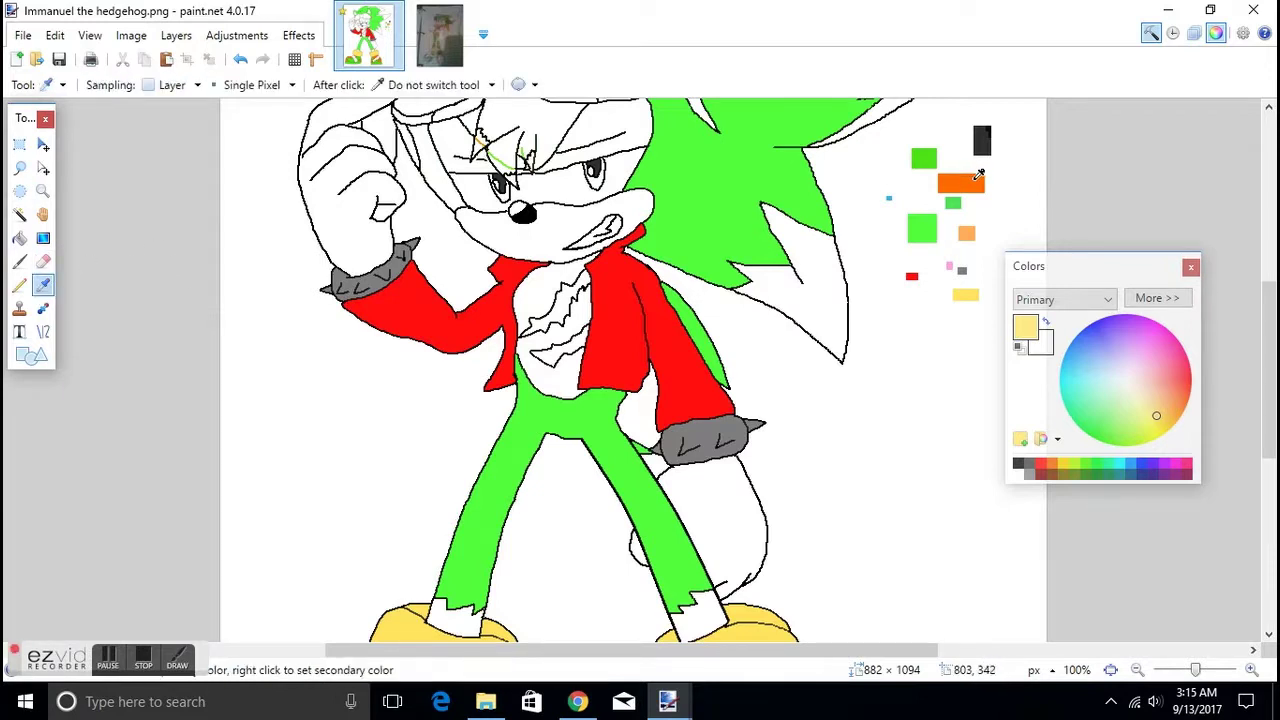
click(978, 176)
click(19, 238)
scroll(209, 357, down, 3)
click(441, 505)
Fill the tips of the three large back quills and the two small tufts beside the left ear with orange.
scroll(704, 487, up, 3)
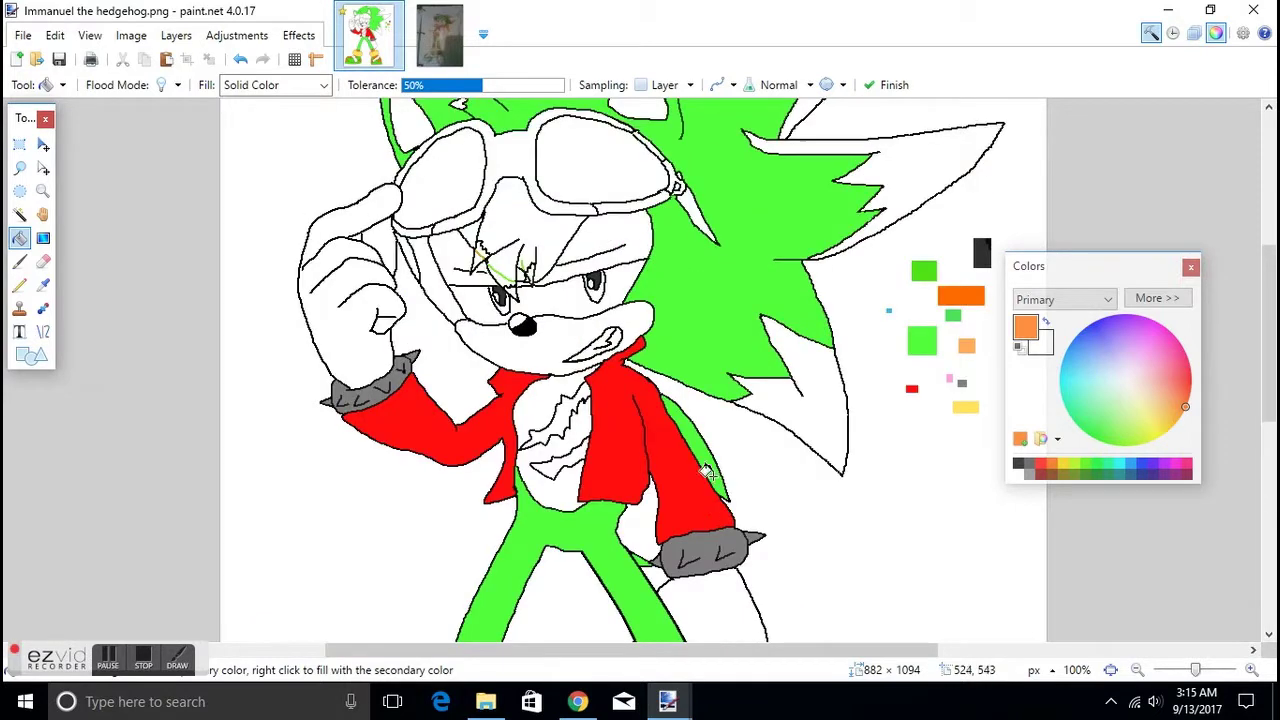
click(790, 400)
click(913, 172)
scroll(913, 172, up, 3)
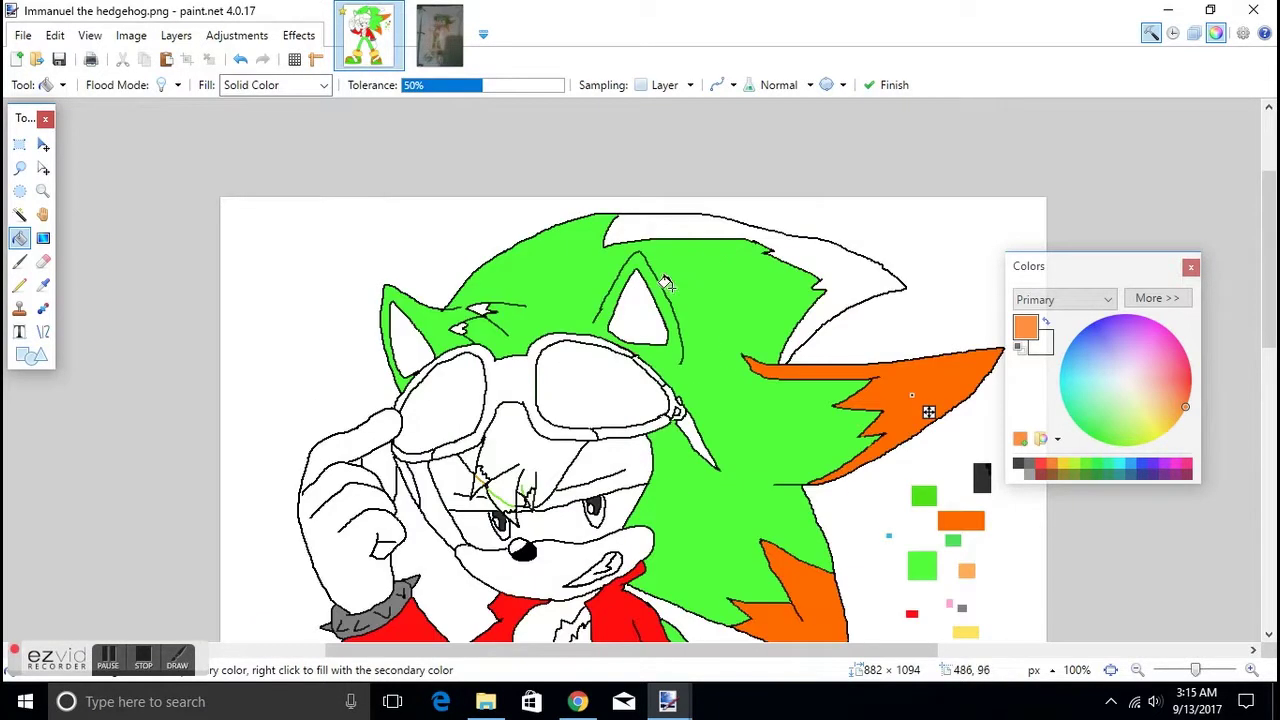
click(655, 230)
click(480, 308)
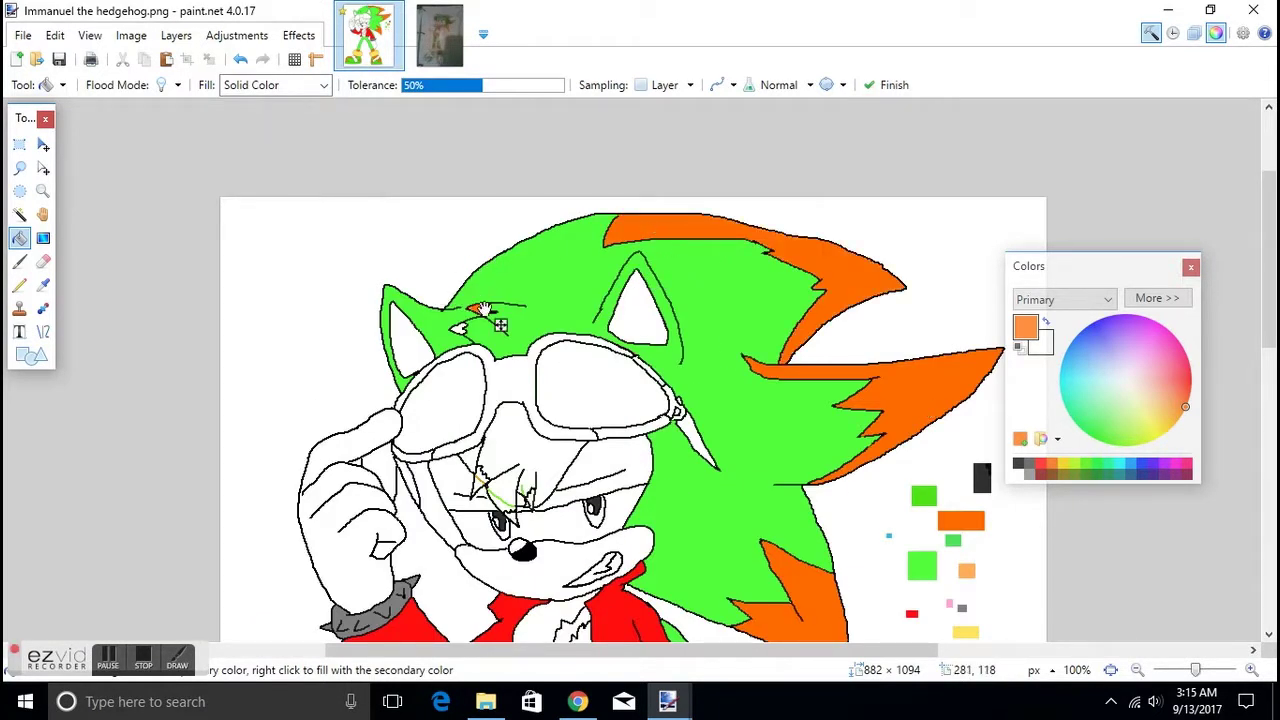
click(457, 326)
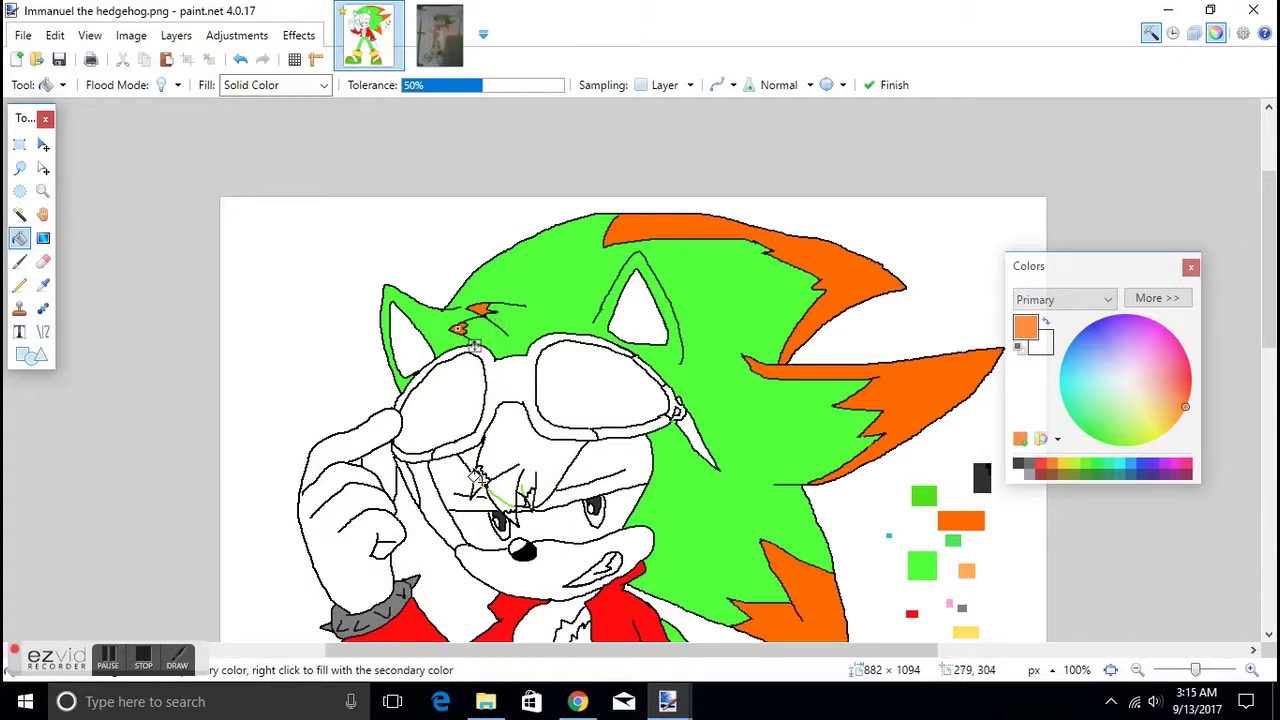
Fill the three pointed tips of the bangs above the eyes with orange.
click(477, 483)
click(480, 480)
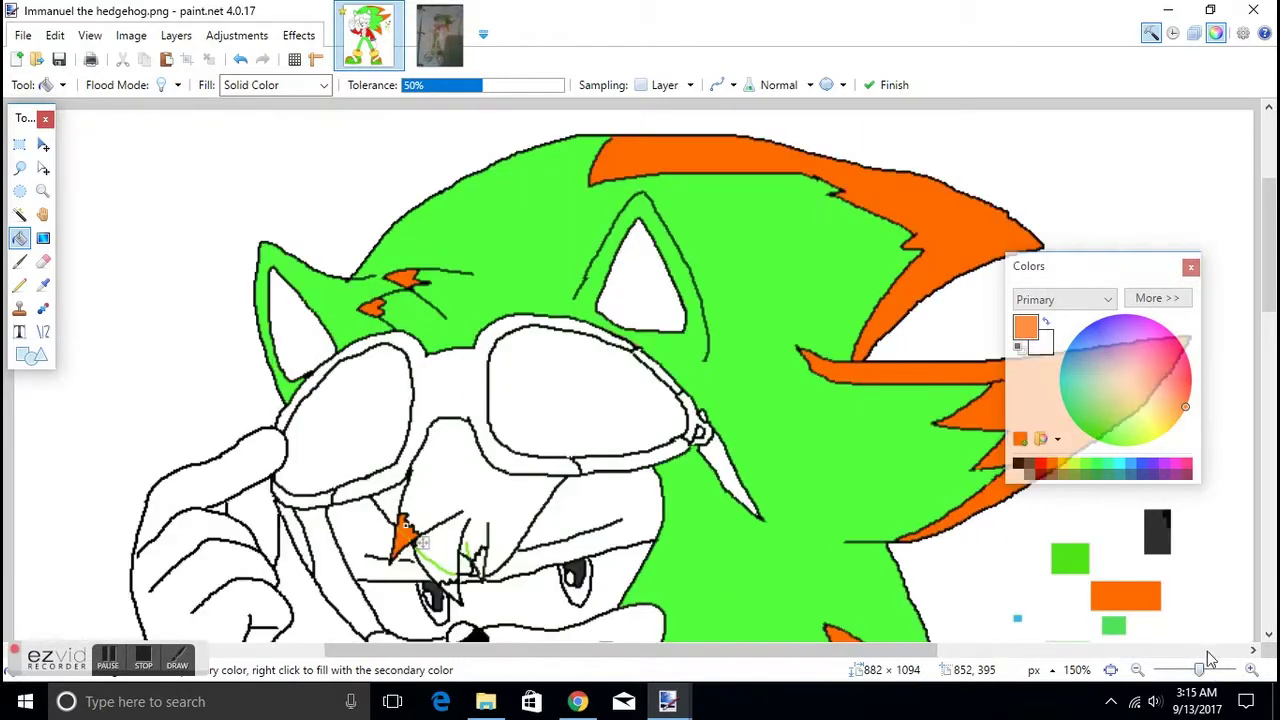
key(ctrl+plus)
drag(1270, 285, 1270, 320)
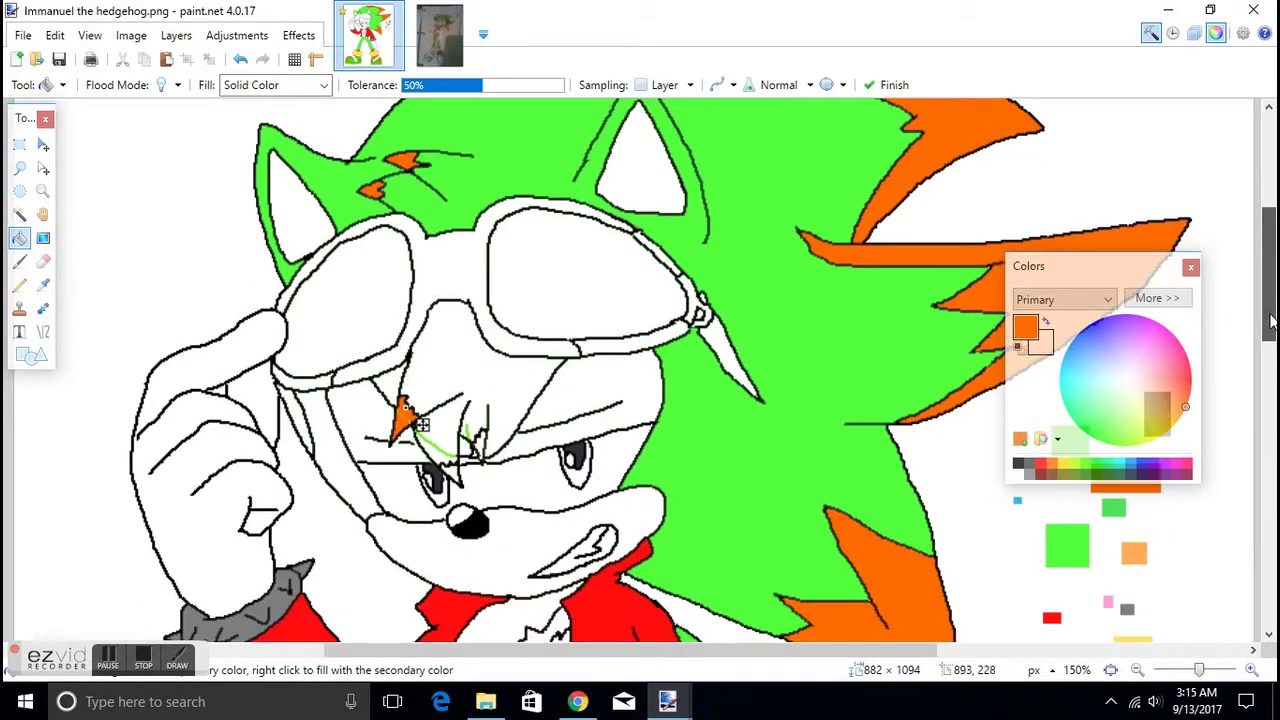
click(448, 470)
click(481, 442)
Sample the light orange swatch and fill the hedgehog's muzzle.
scroll(294, 523, down, 3)
scroll(301, 413, up, 3)
scroll(330, 378, down, 8)
scroll(598, 520, up, 3)
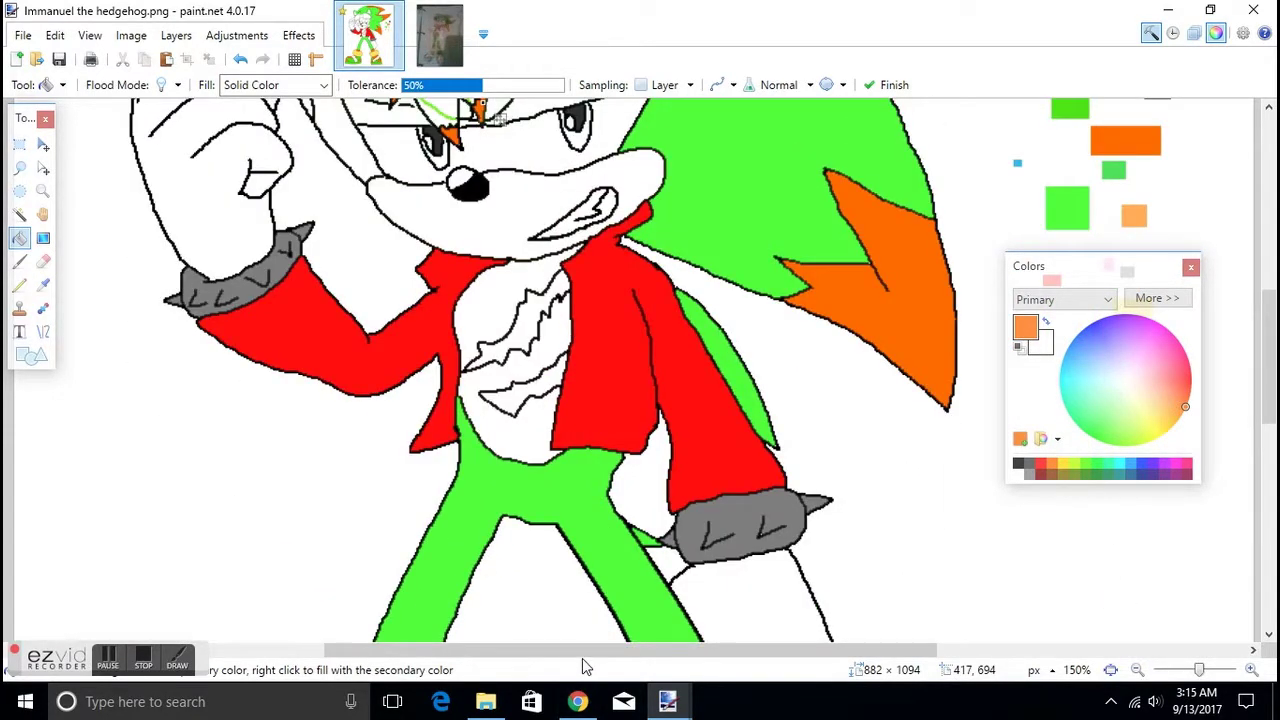
scroll(600, 657, right, 6)
scroll(200, 400, up, 3)
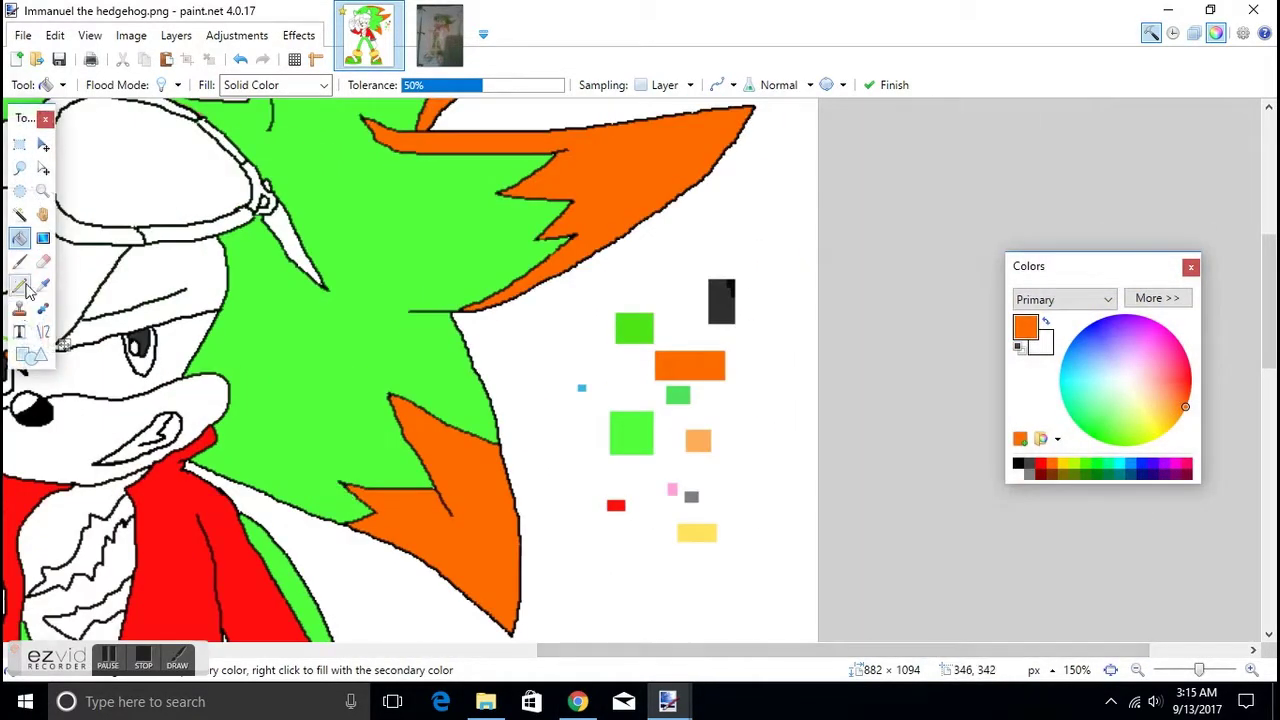
click(20, 190)
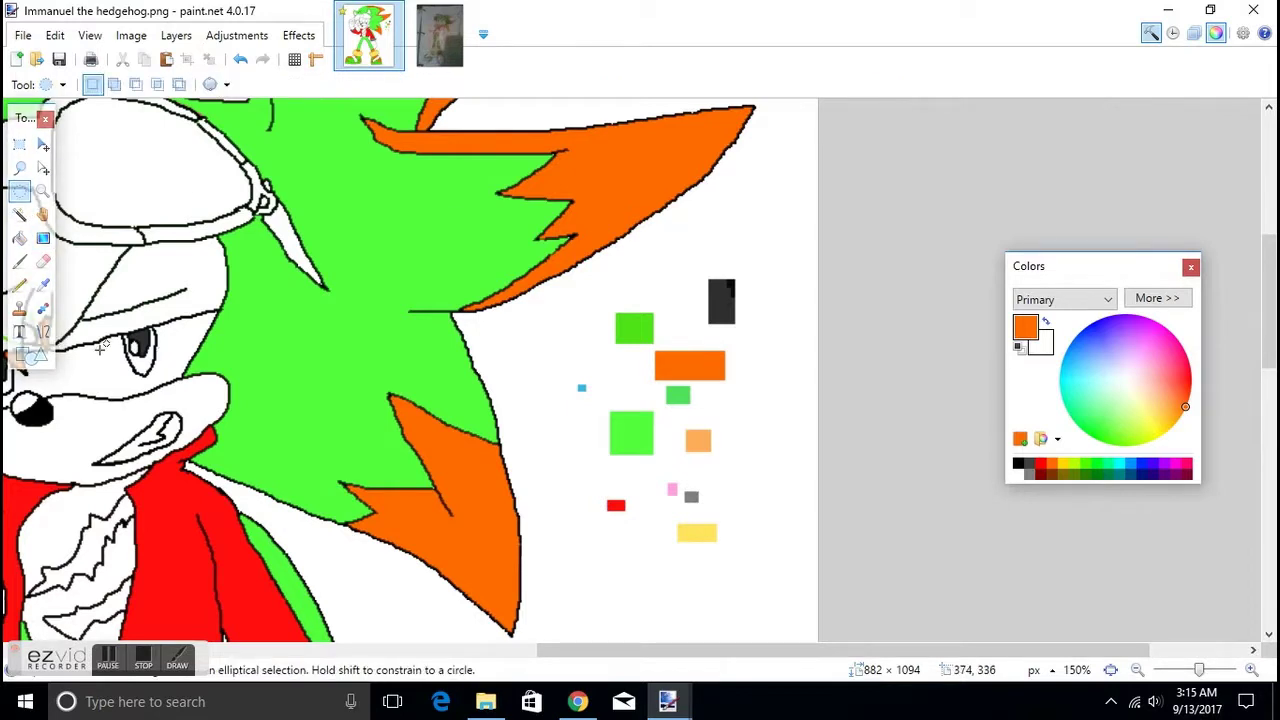
click(43, 284)
click(702, 440)
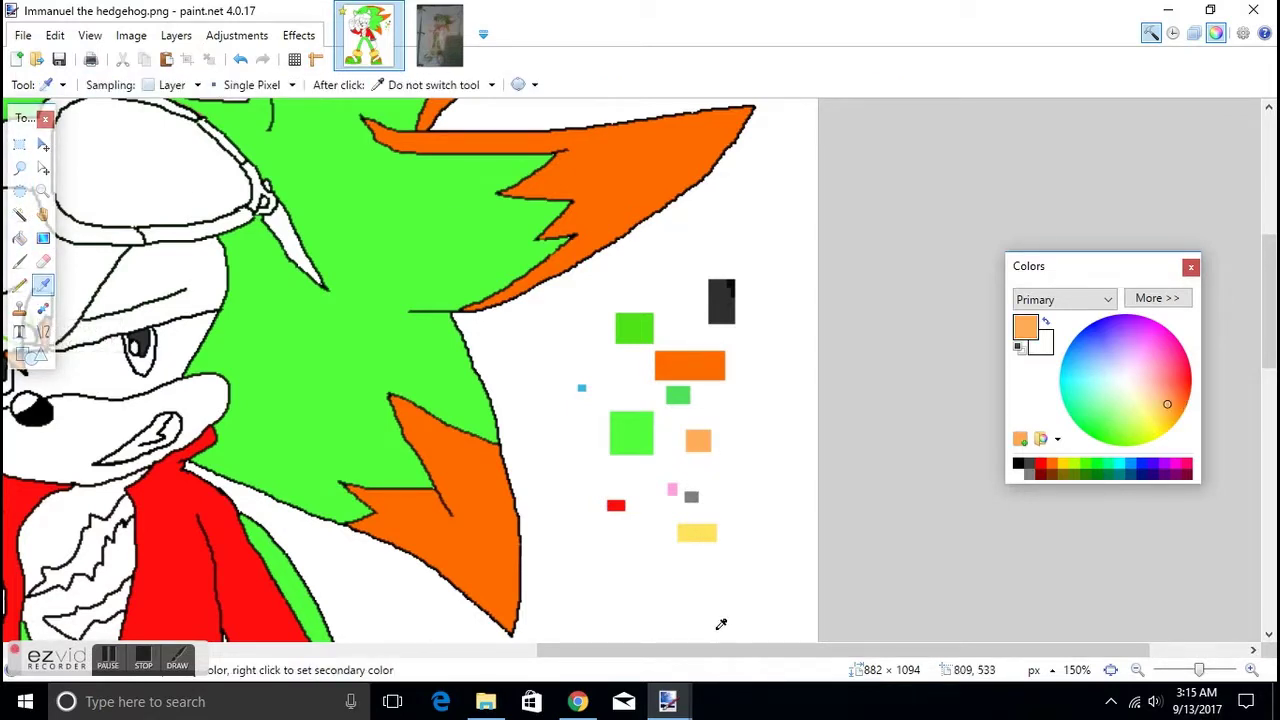
drag(706, 650, 463, 650)
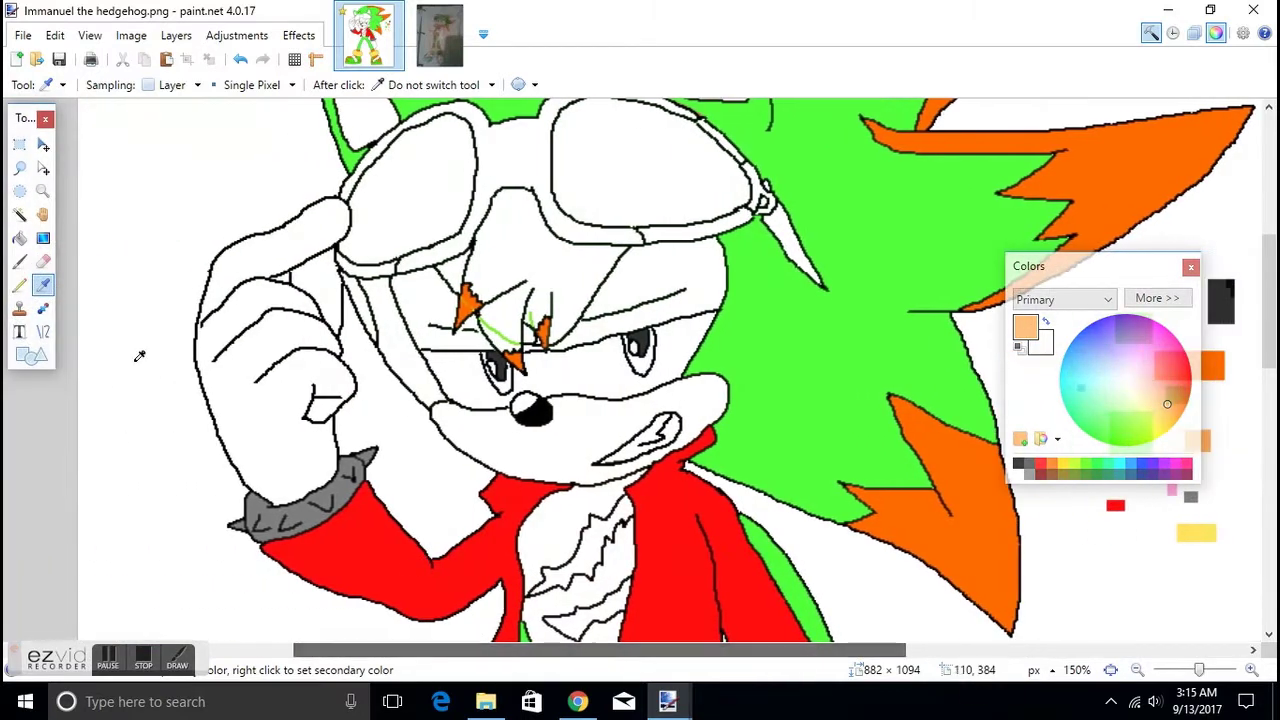
click(19, 237)
click(510, 462)
Fill the chest around the white fur markings and the insides of both ears with light orange.
scroll(555, 367, down, 2)
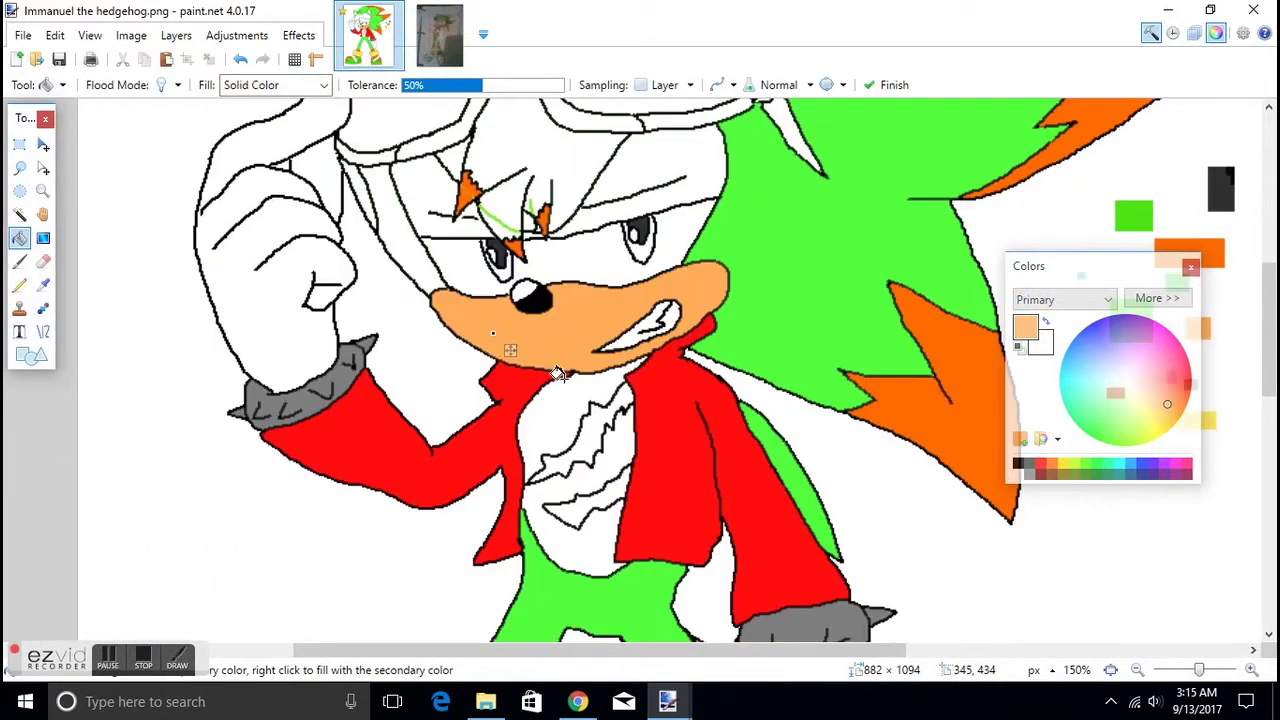
click(588, 498)
click(541, 447)
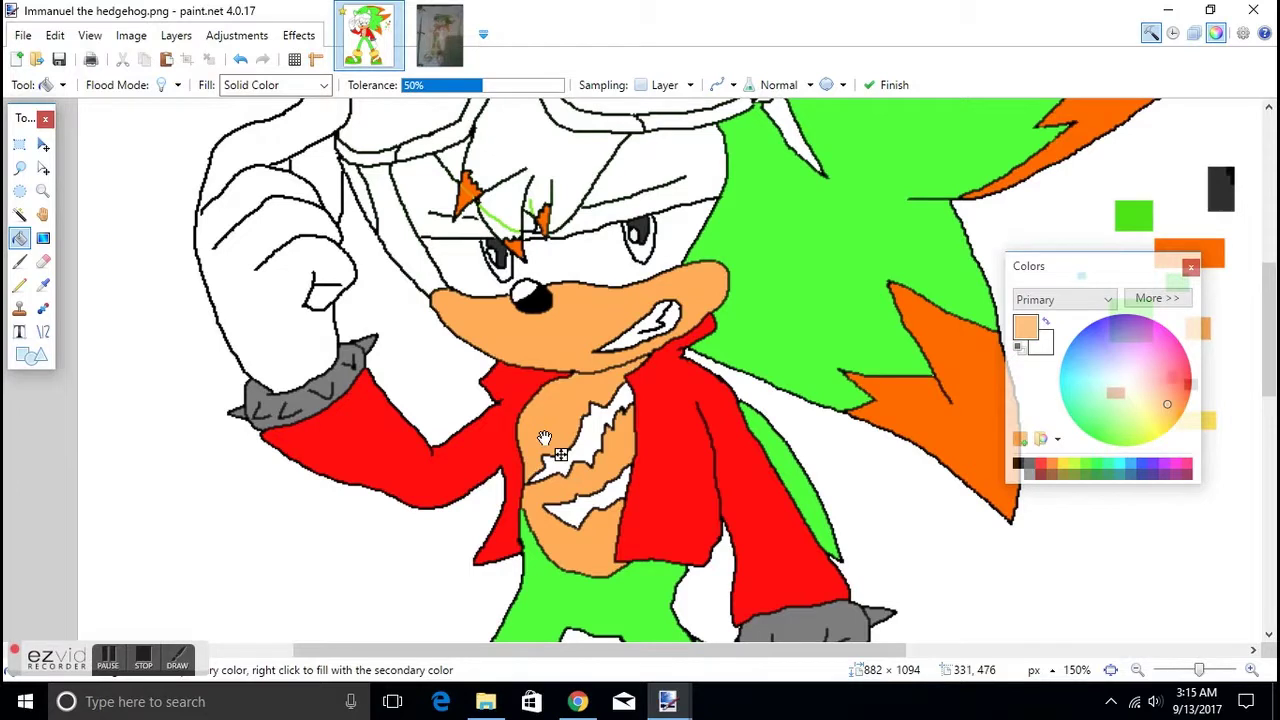
scroll(570, 433, up, 8)
click(724, 418)
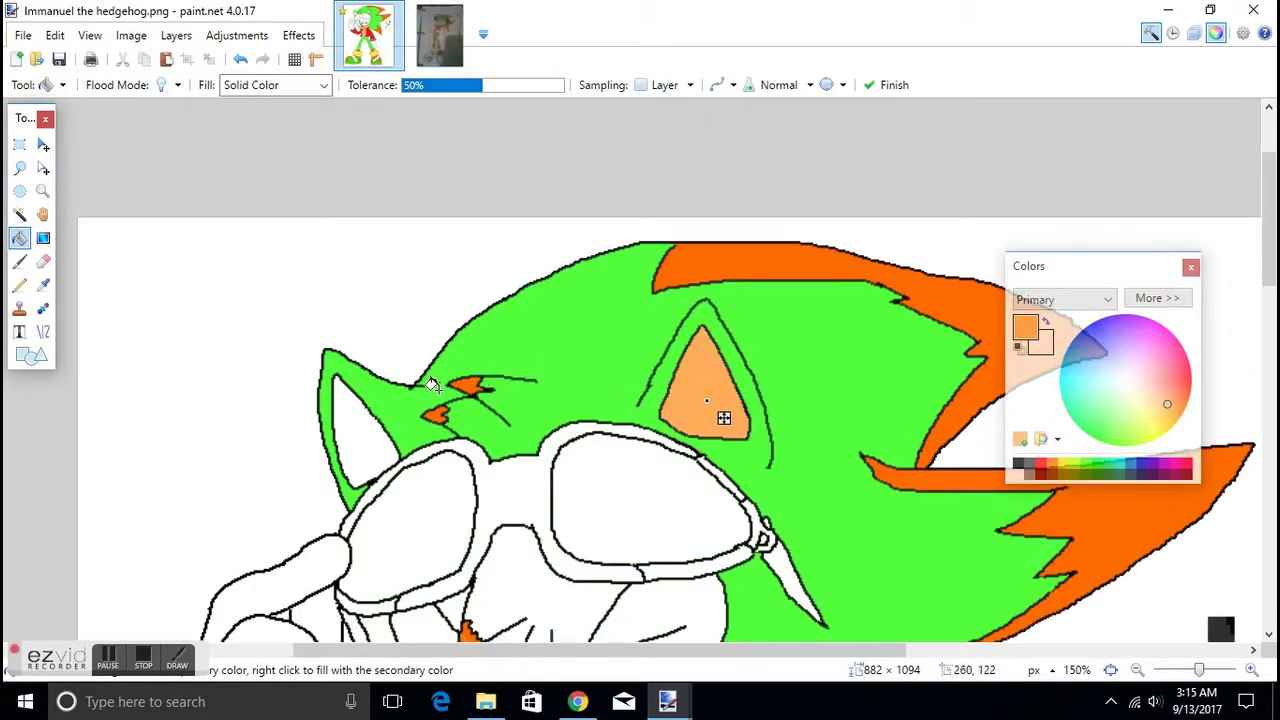
click(381, 438)
Sample the bright green and fill the bangs below the glasses and the strip along the face's left edge.
click(19, 191)
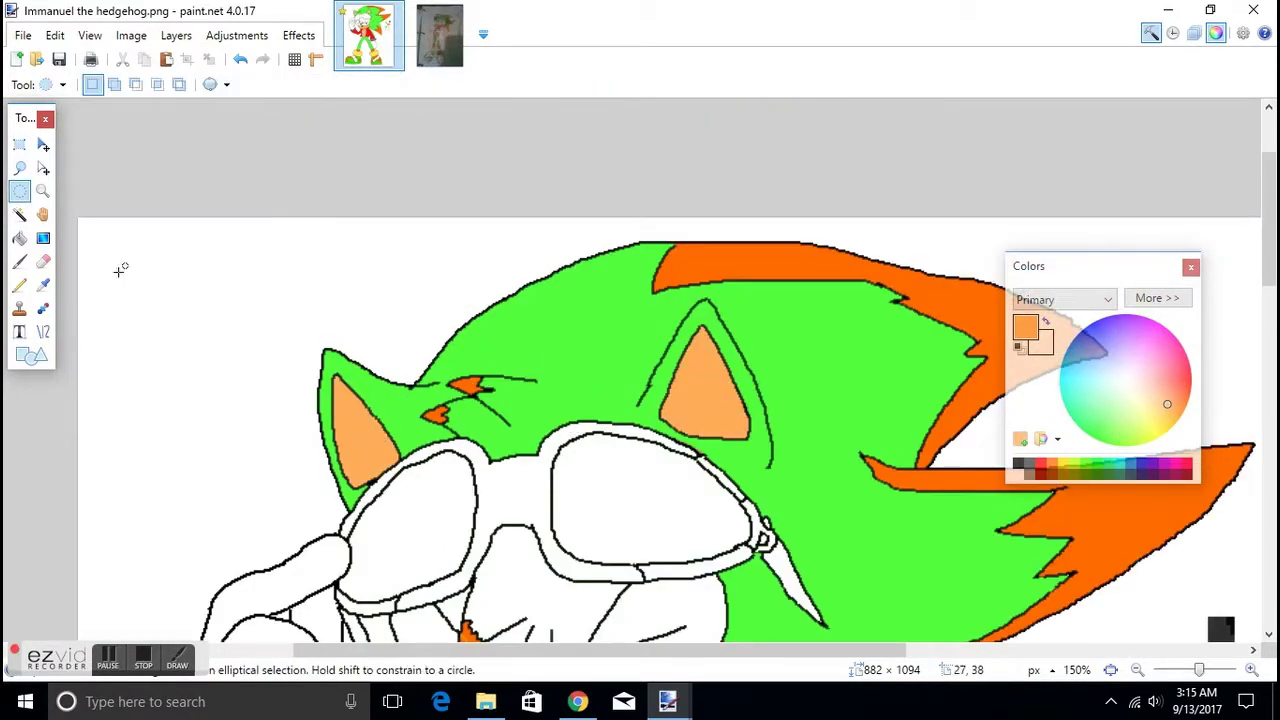
click(43, 284)
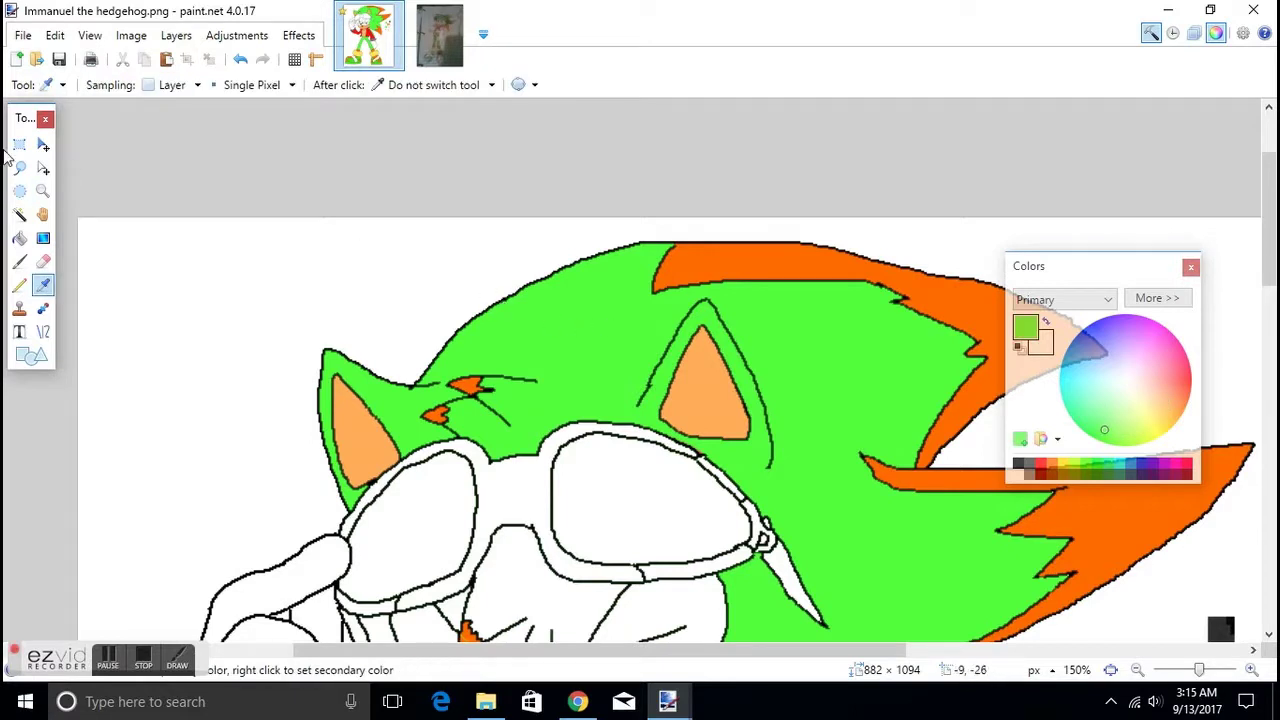
click(19, 237)
scroll(418, 338, down, 3)
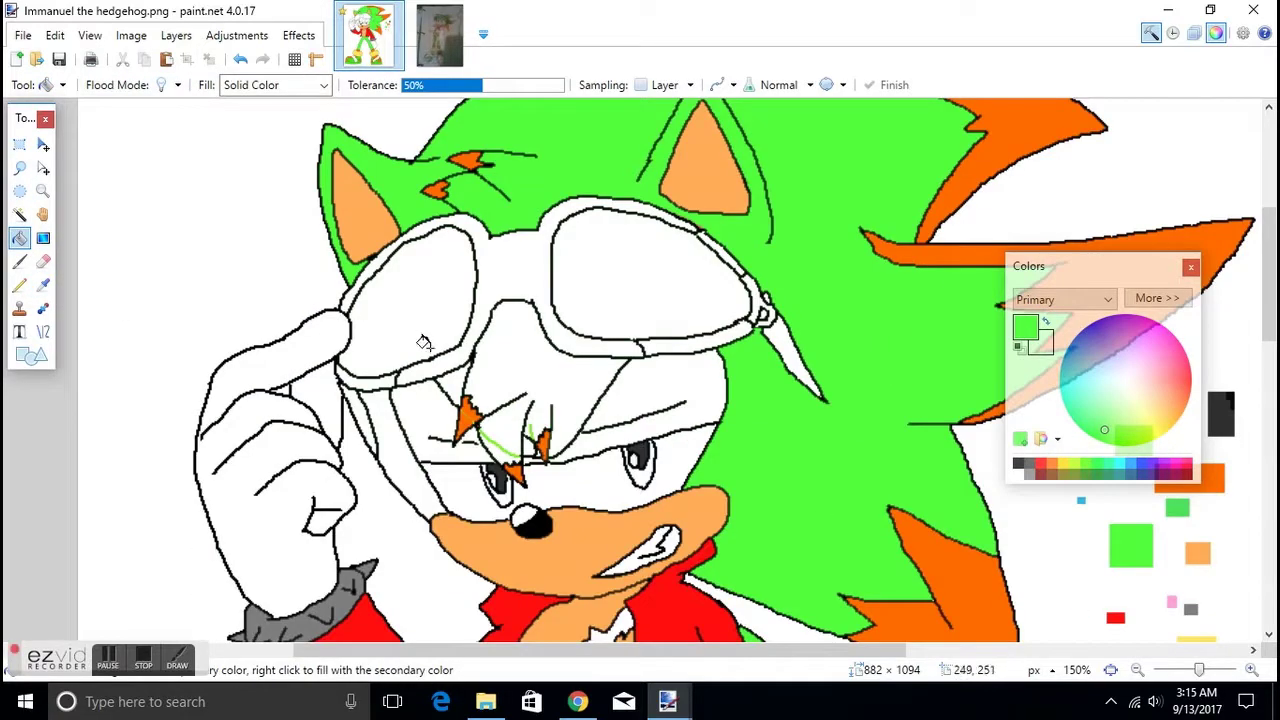
click(495, 366)
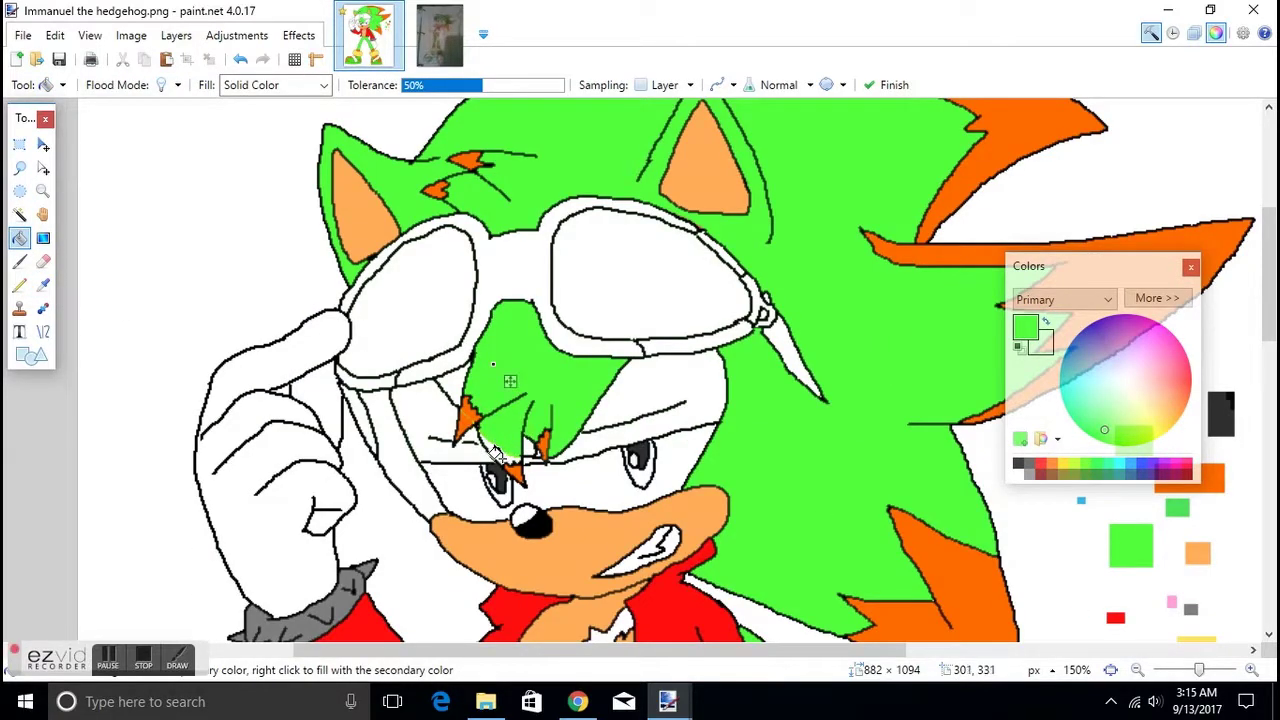
click(386, 426)
Fill the brow areas above both eyes and the small gaps between the bangs with bright green.
scroll(420, 410, down, 6)
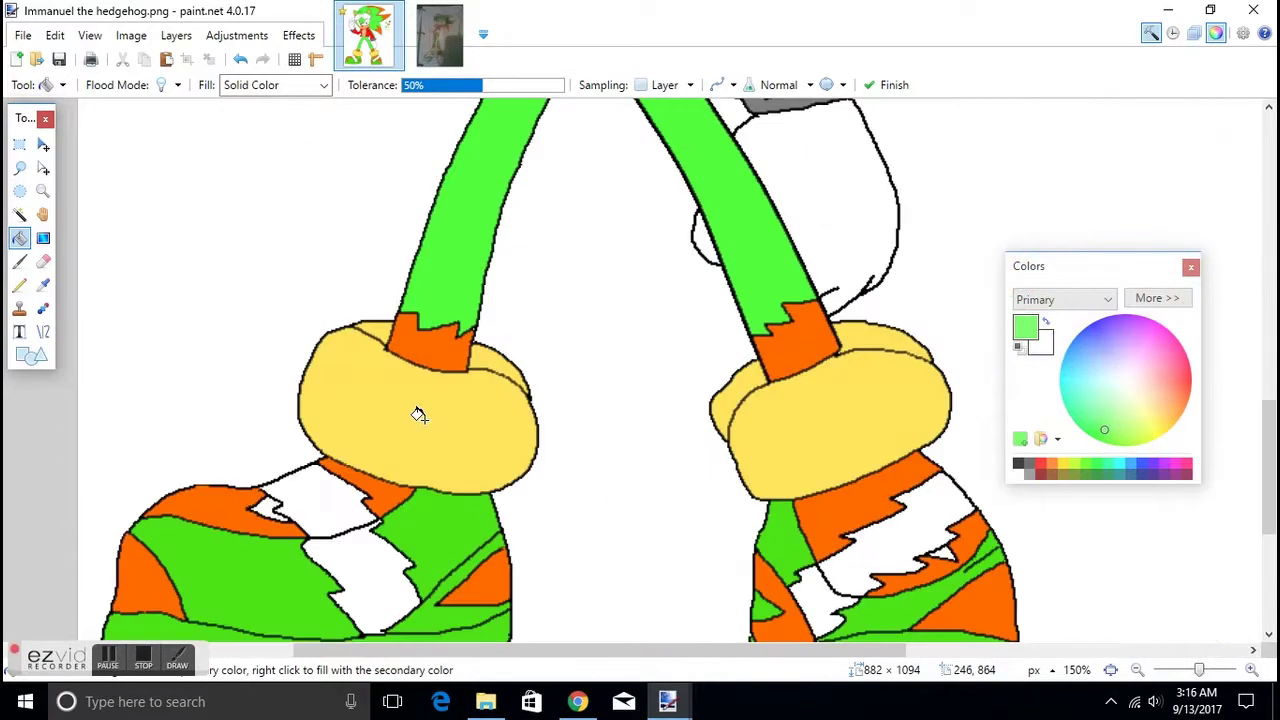
scroll(412, 417, up, 4)
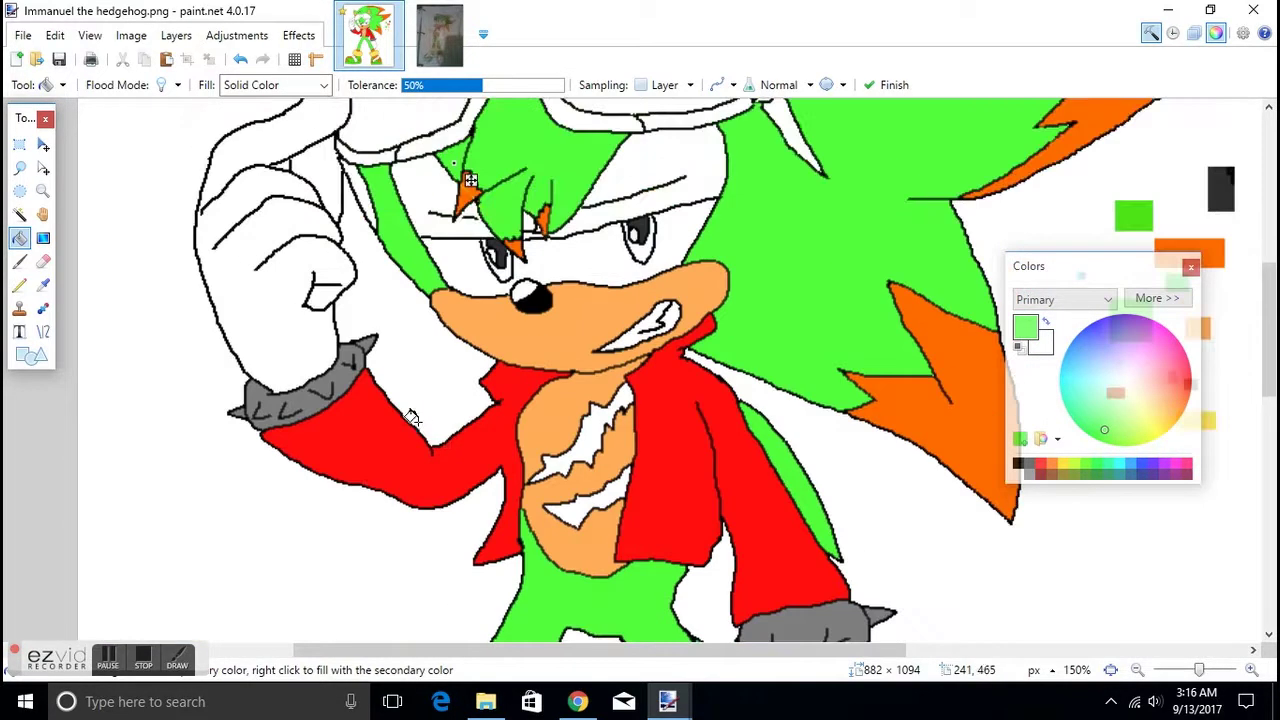
click(420, 190)
click(645, 178)
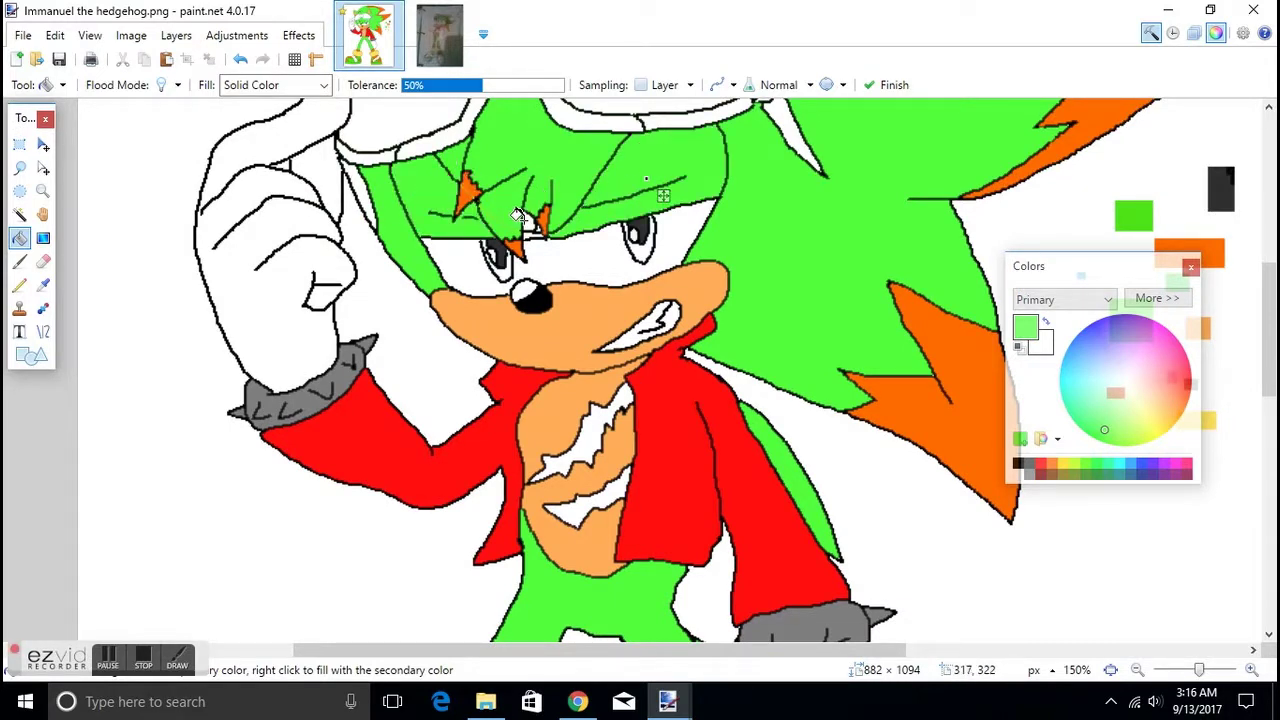
click(526, 219)
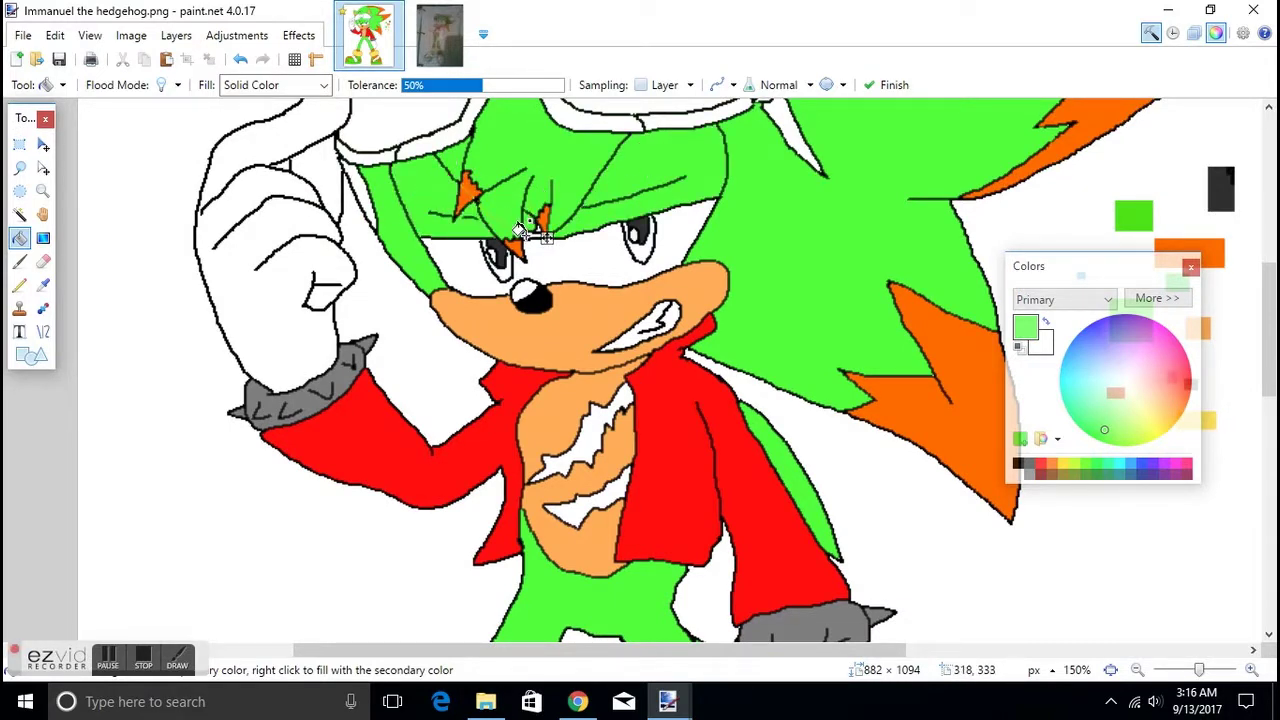
click(526, 233)
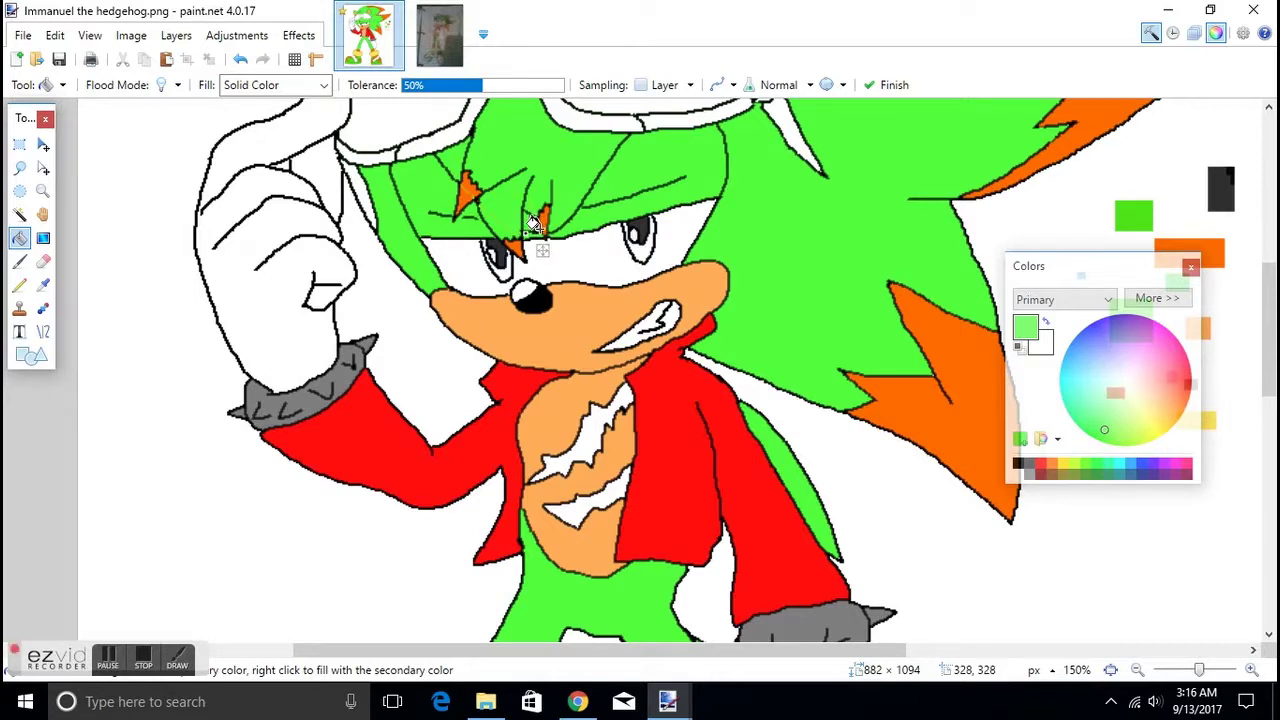
Fill the small gap beside the orange tip of the middle bang with bright green, keeping the black outlines intact.
click(533, 225)
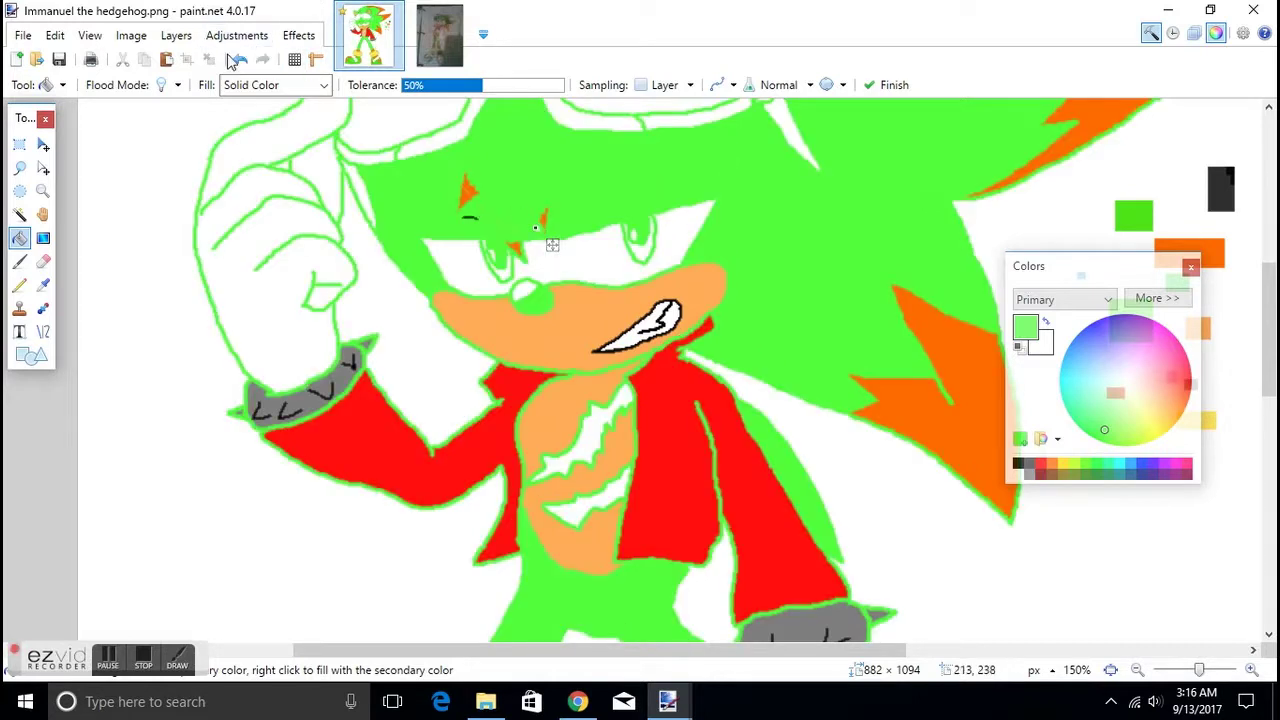
key(ctrl+z)
key(ctrl+plus)
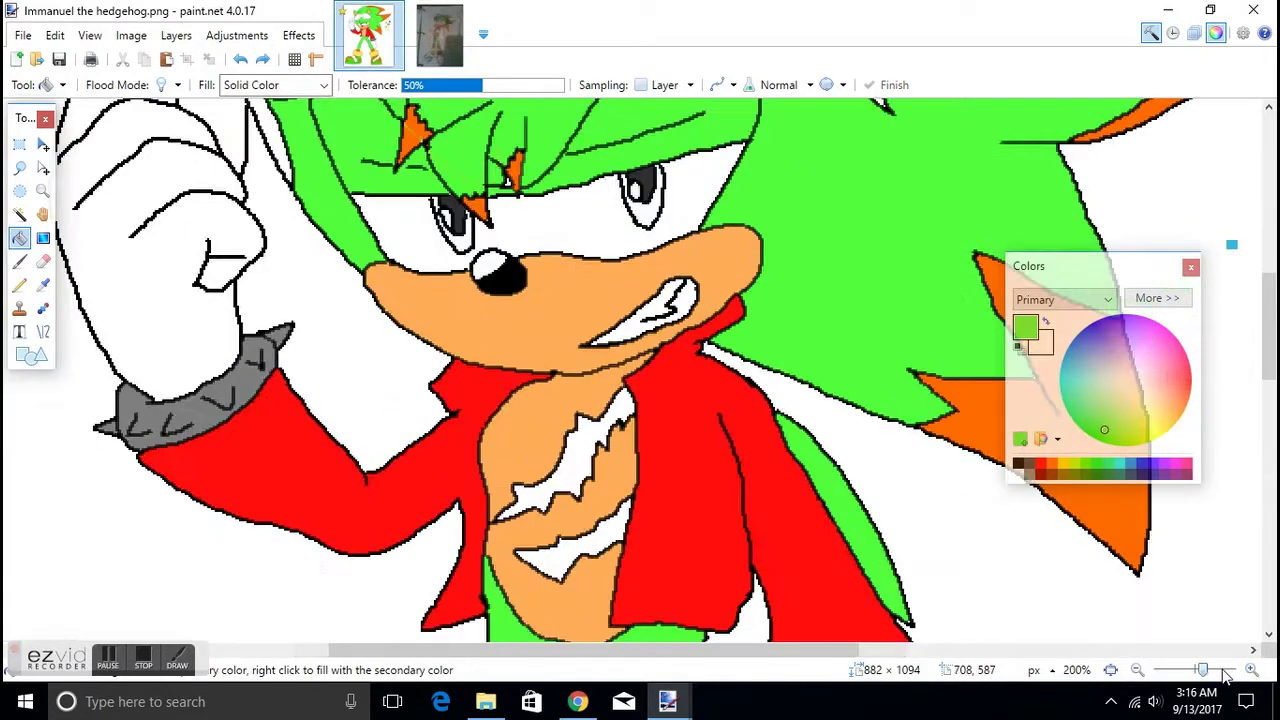
click(508, 183)
scroll(686, 310, up, 5)
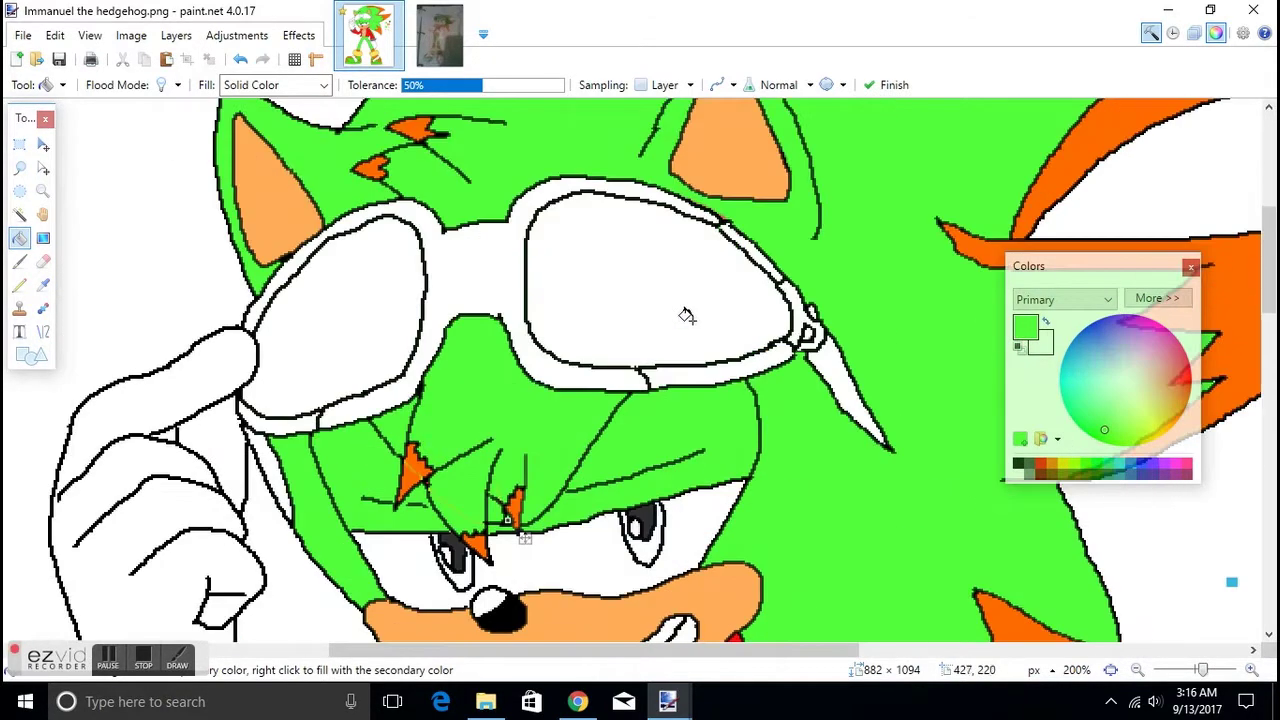
Check the glasses in the reference photo and set the drawing's primary color to mint green, hex 3DFF84.
click(17, 191)
scroll(157, 346, down, 5)
scroll(200, 348, up, 5)
drag(543, 652, 735, 645)
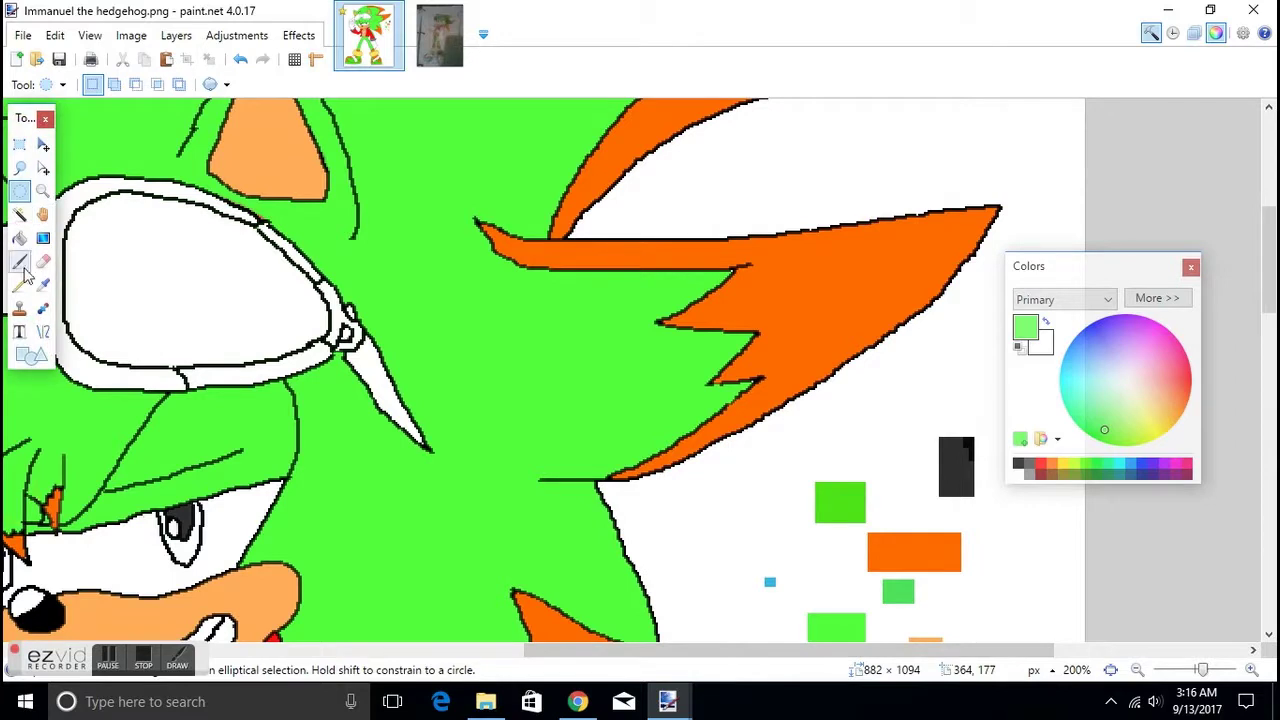
click(431, 53)
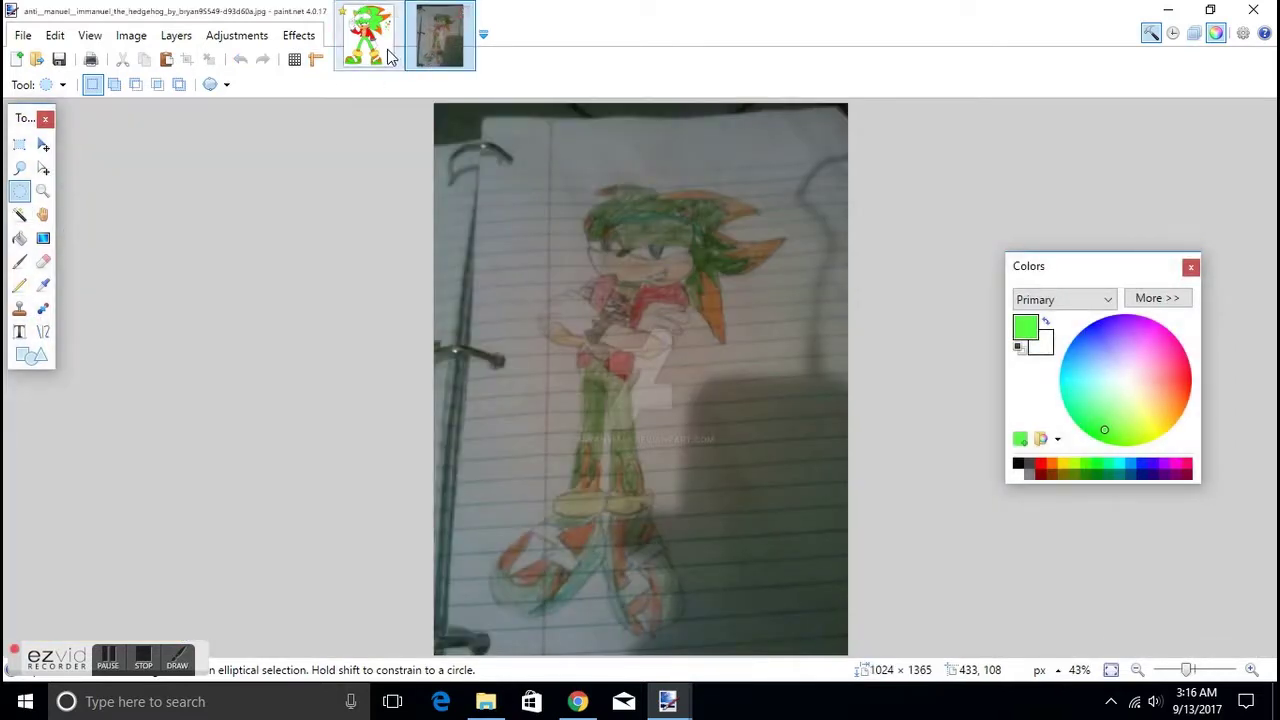
click(390, 57)
click(43, 284)
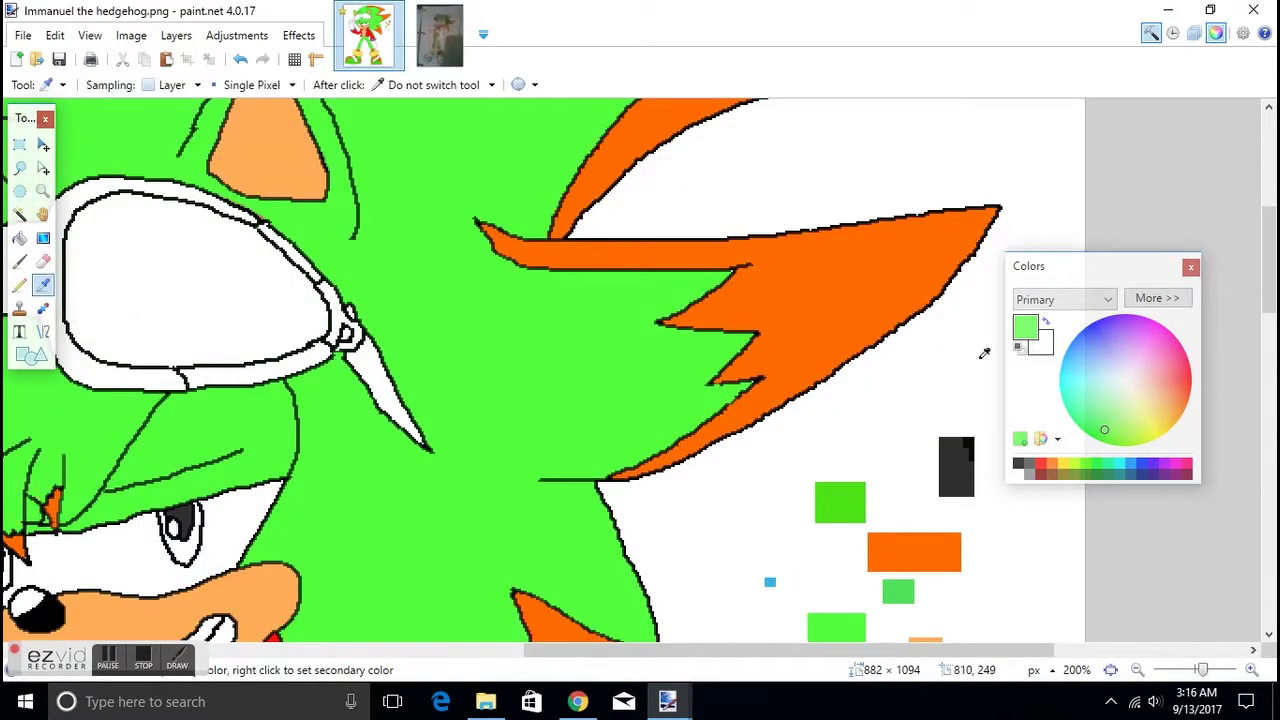
click(1157, 298)
drag(1083, 276, 829, 256)
click(1009, 404)
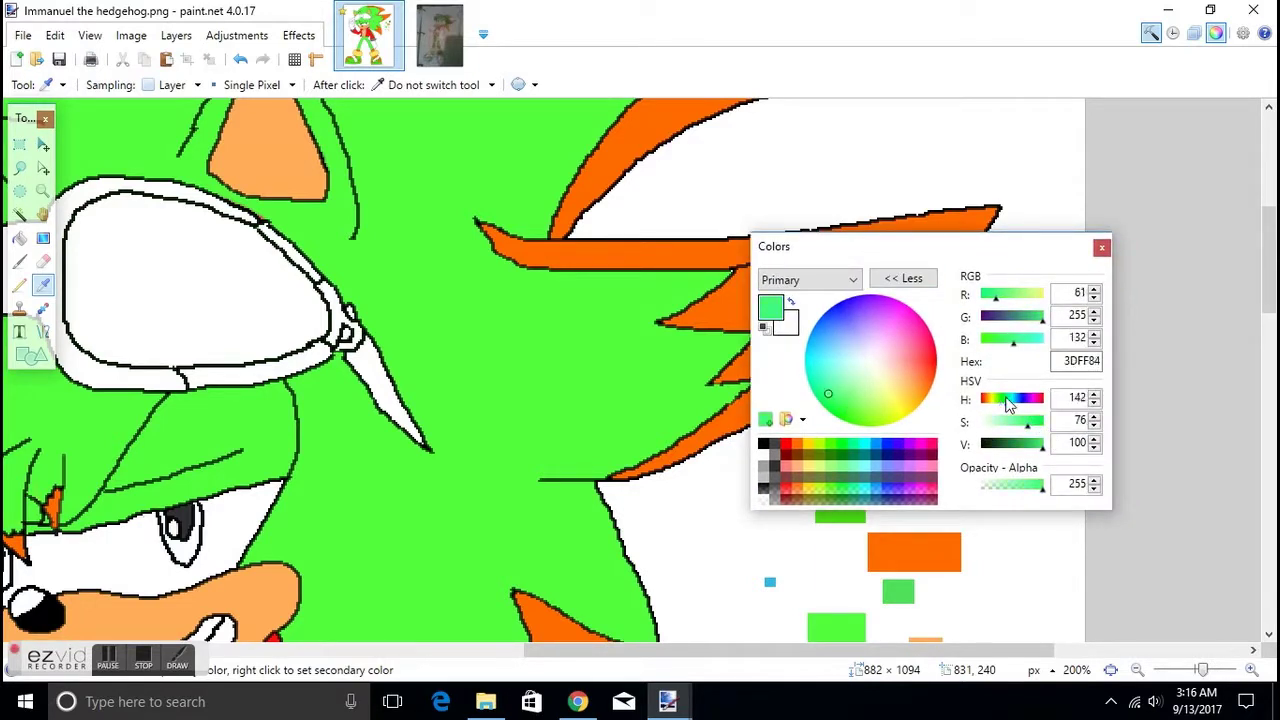
Fill the glasses' bridge, frame segments, hinge and both strap ends with mint green.
drag(650, 650, 500, 650)
click(19, 237)
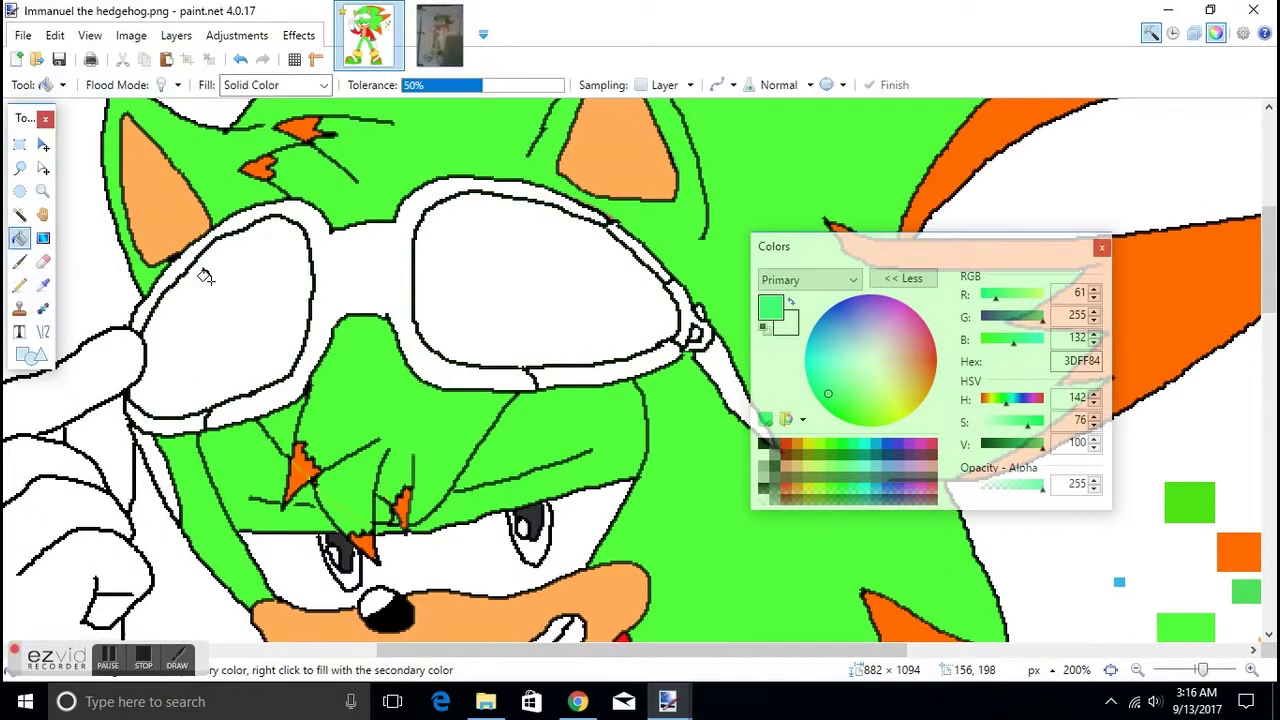
click(358, 269)
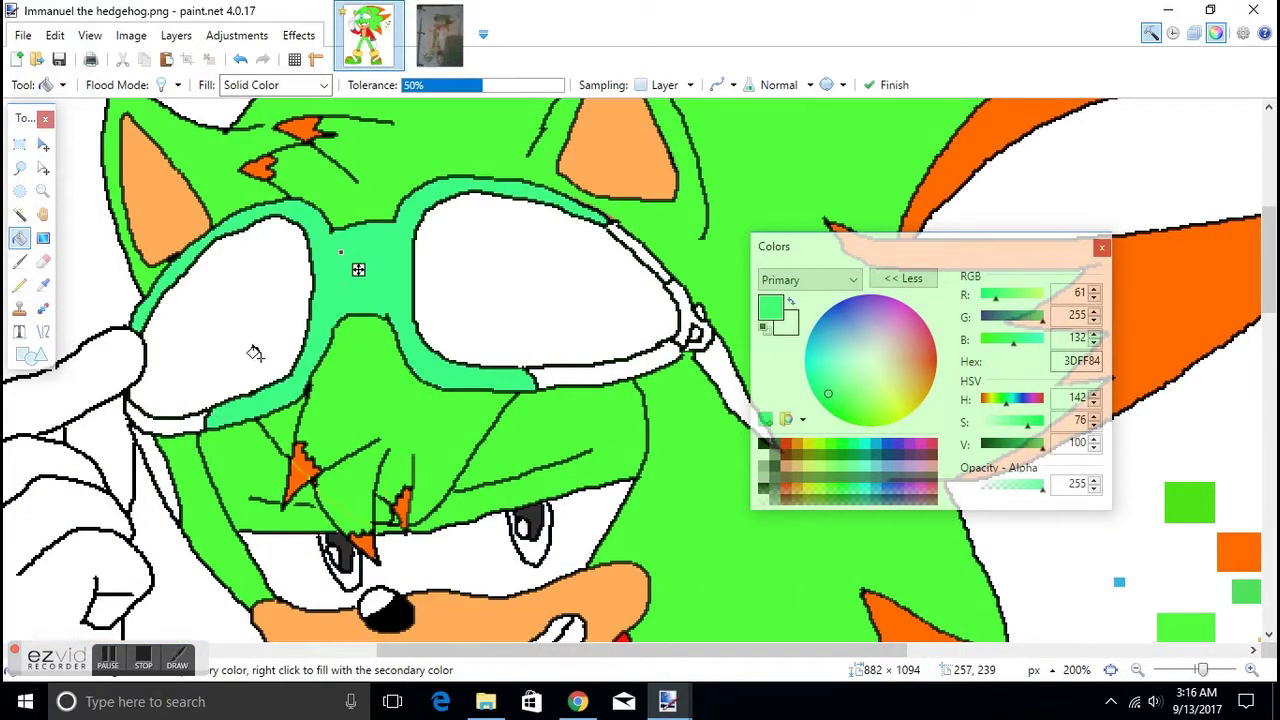
click(172, 430)
click(660, 348)
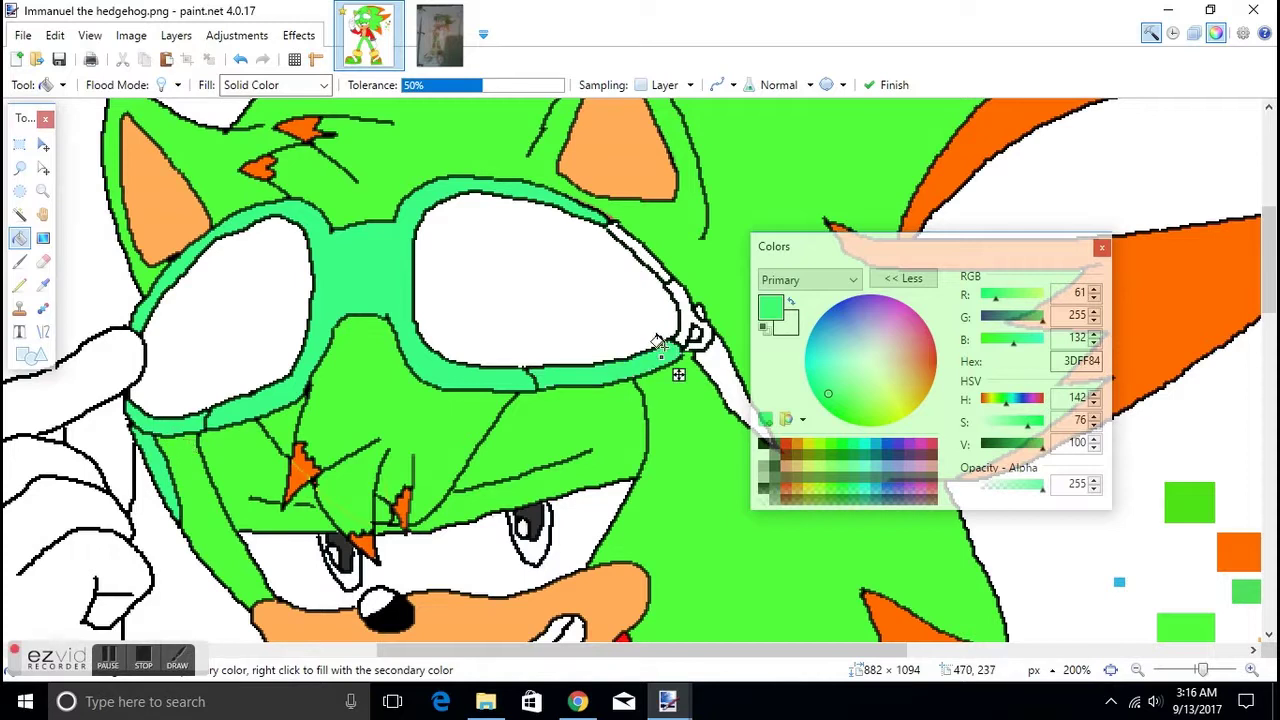
click(692, 314)
click(645, 252)
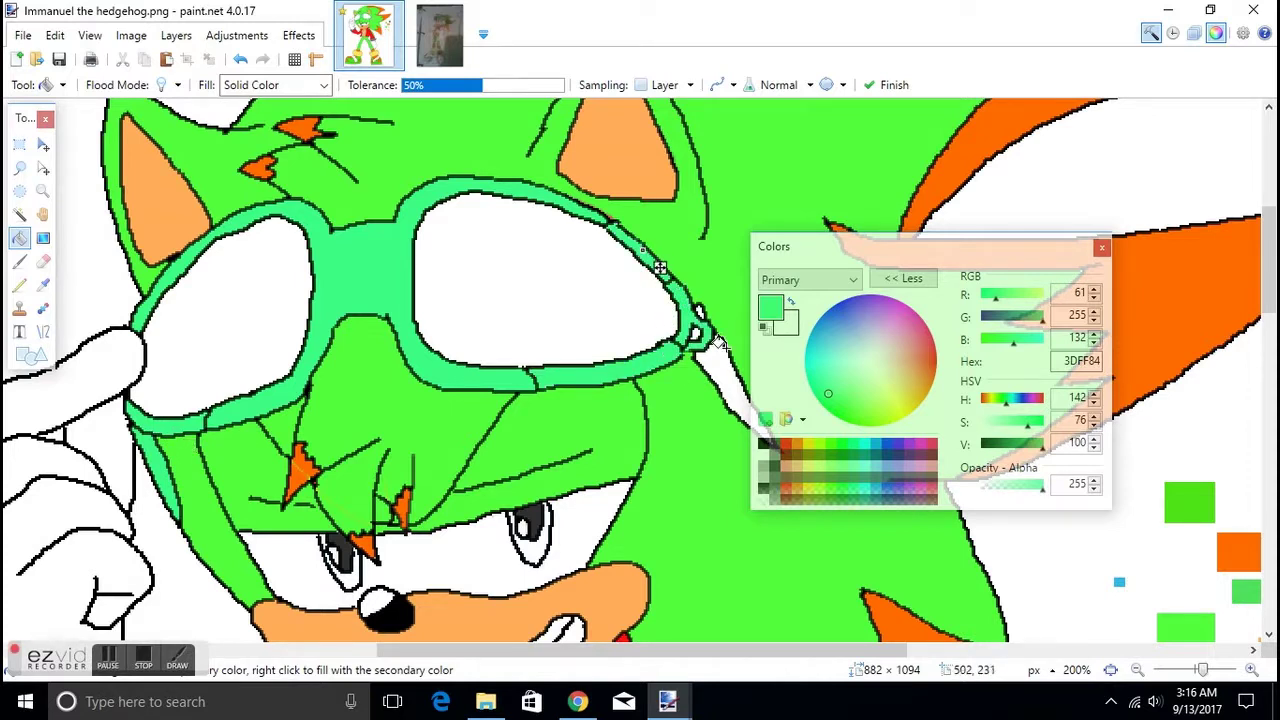
click(727, 383)
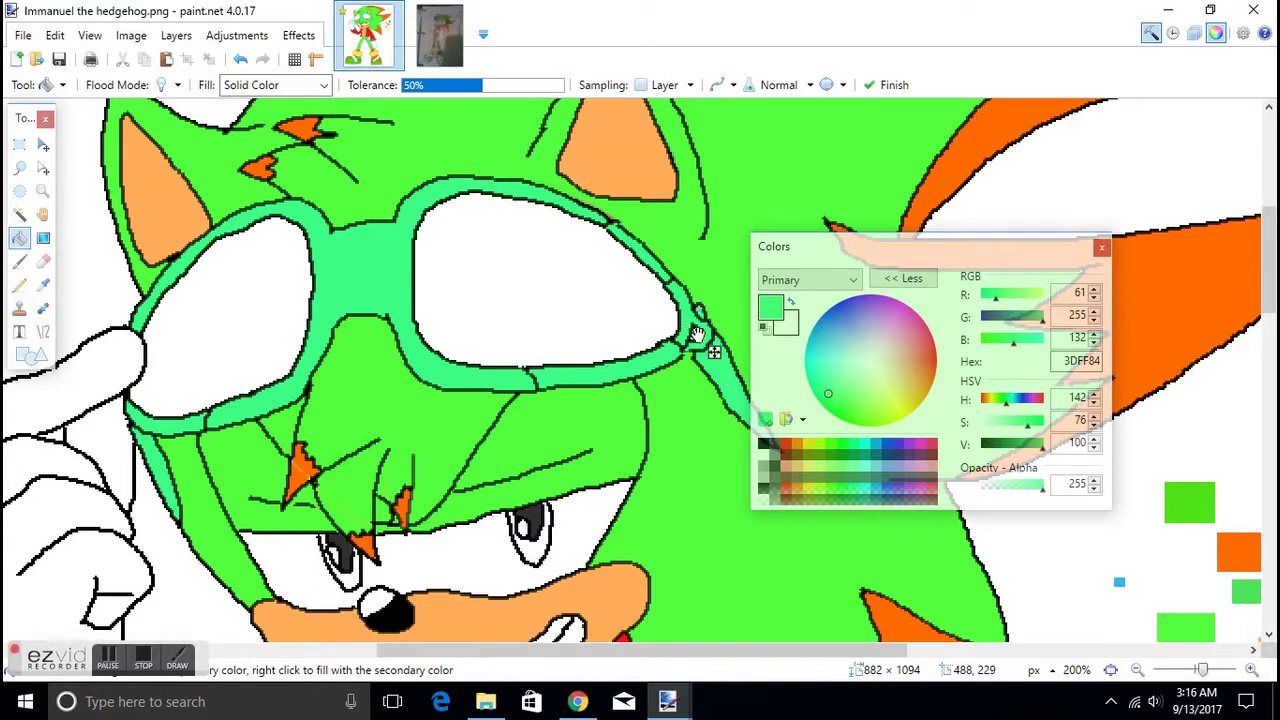
Darken the primary color to teal green, hex 3DB684, and fill both lenses of the glasses with it.
scroll(491, 351, up, 2)
scroll(554, 331, down, 3)
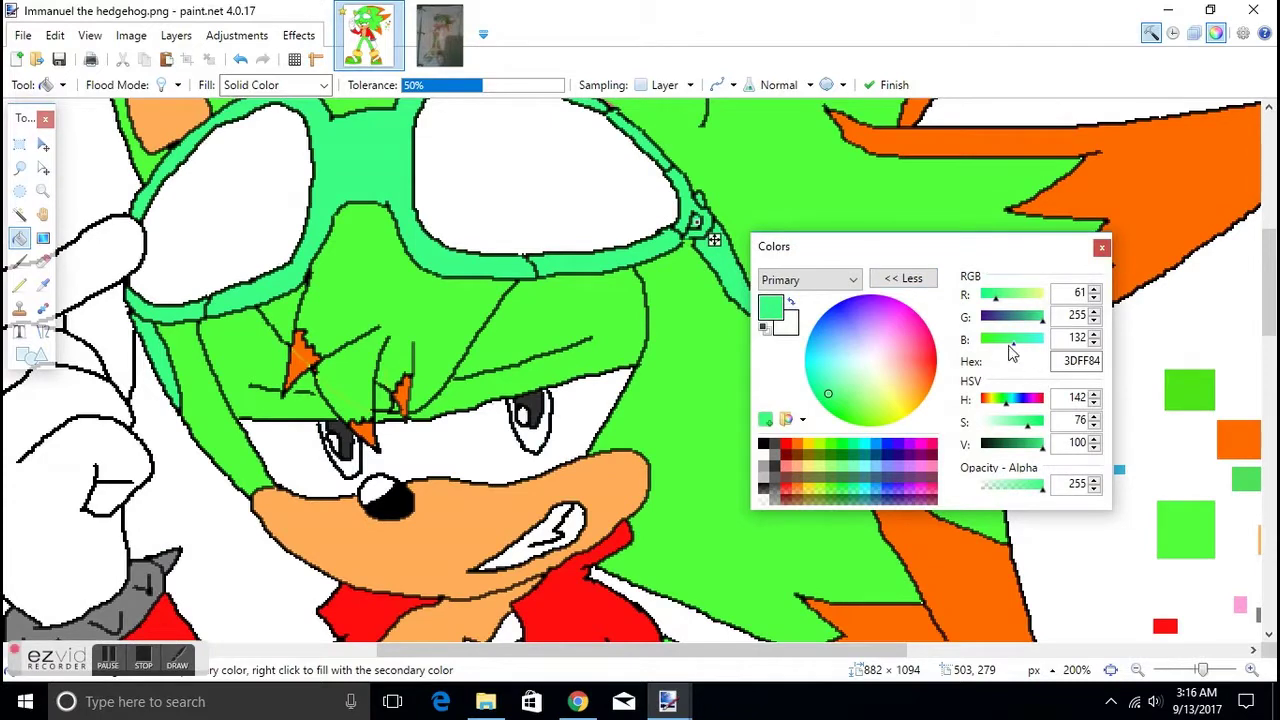
mouse_move(1026, 324)
mouse_down()
mouse_move(1012, 319)
mouse_move(1025, 319)
mouse_up()
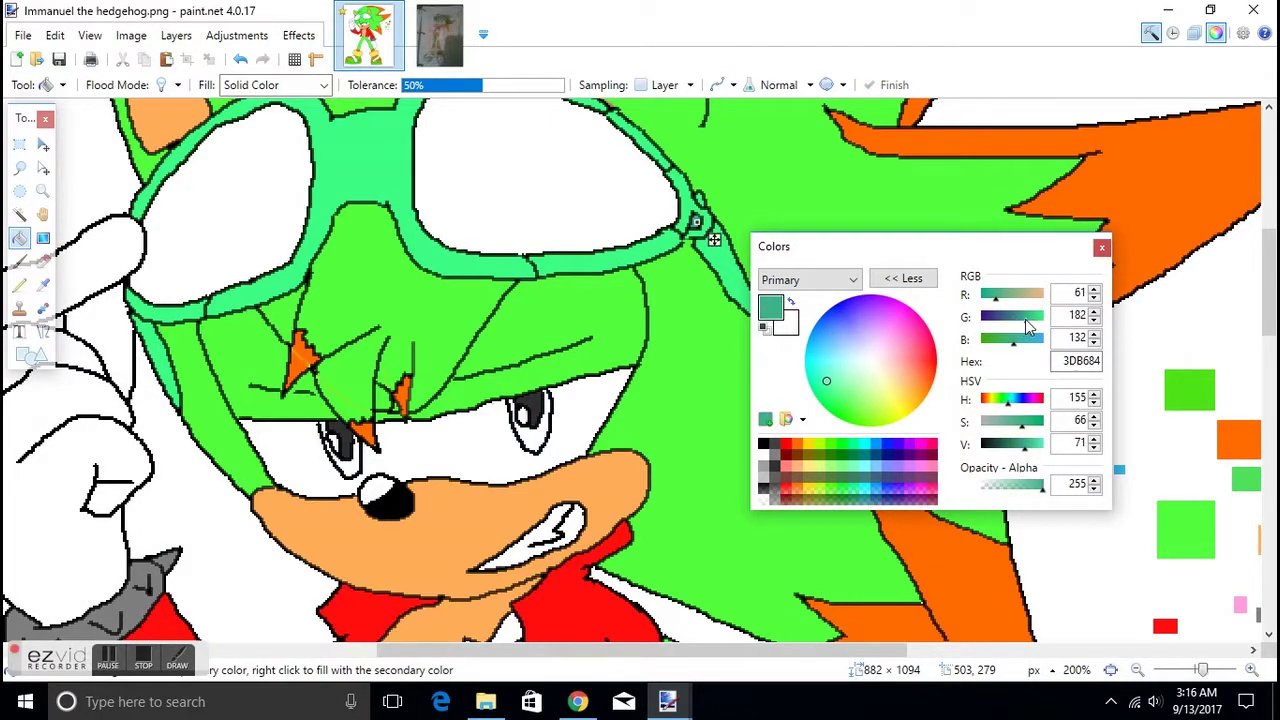
click(195, 205)
click(491, 176)
scroll(528, 316, up, 3)
scroll(530, 318, down, 9)
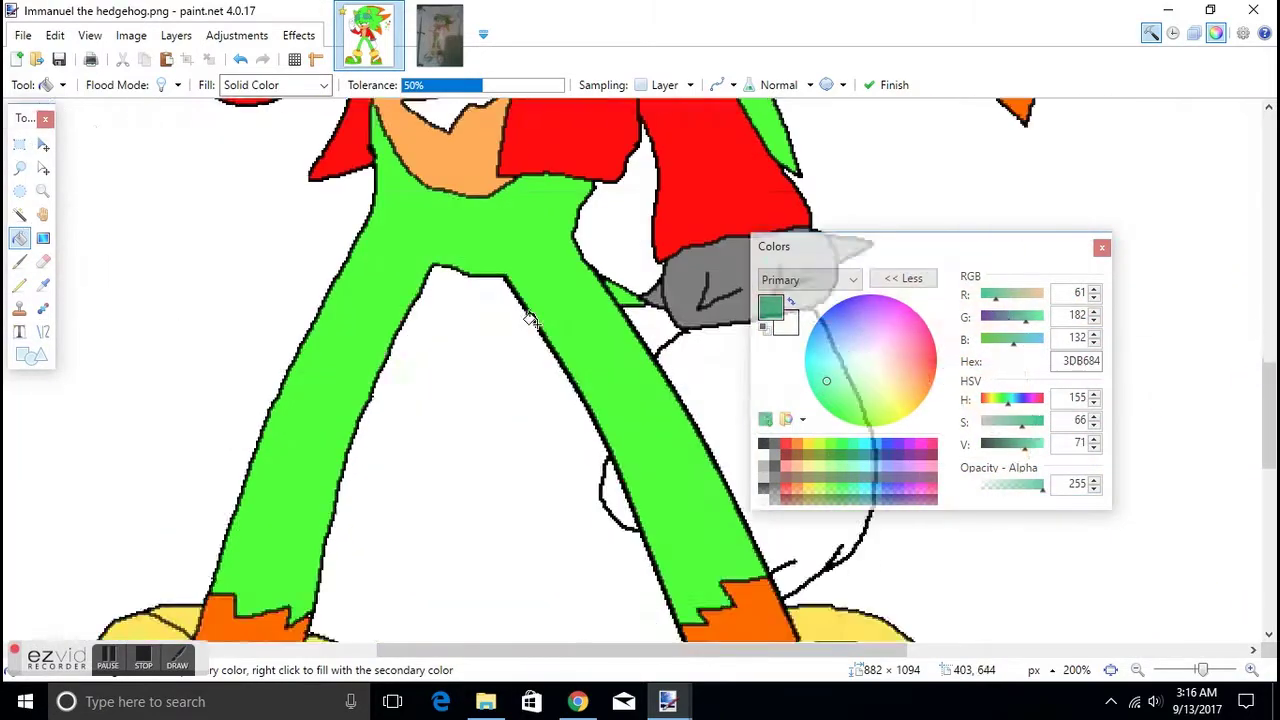
scroll(538, 326, up, 3)
scroll(538, 328, down, 8)
scroll(443, 369, up, 7)
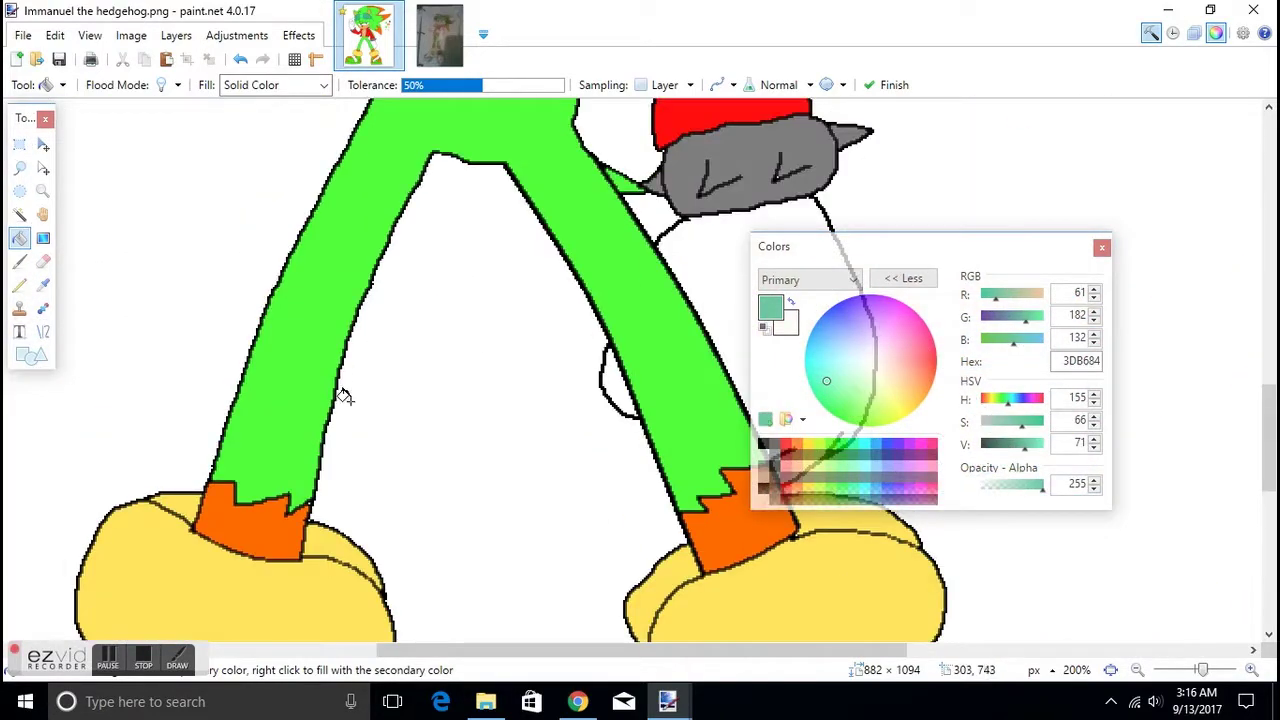
Sample the pink swatch and raise its green value to 232 for a pale peach, hex FFE8DC.
scroll(430, 550, up, 3)
drag(463, 650, 660, 650)
drag(809, 245, 757, 452)
click(43, 285)
click(818, 378)
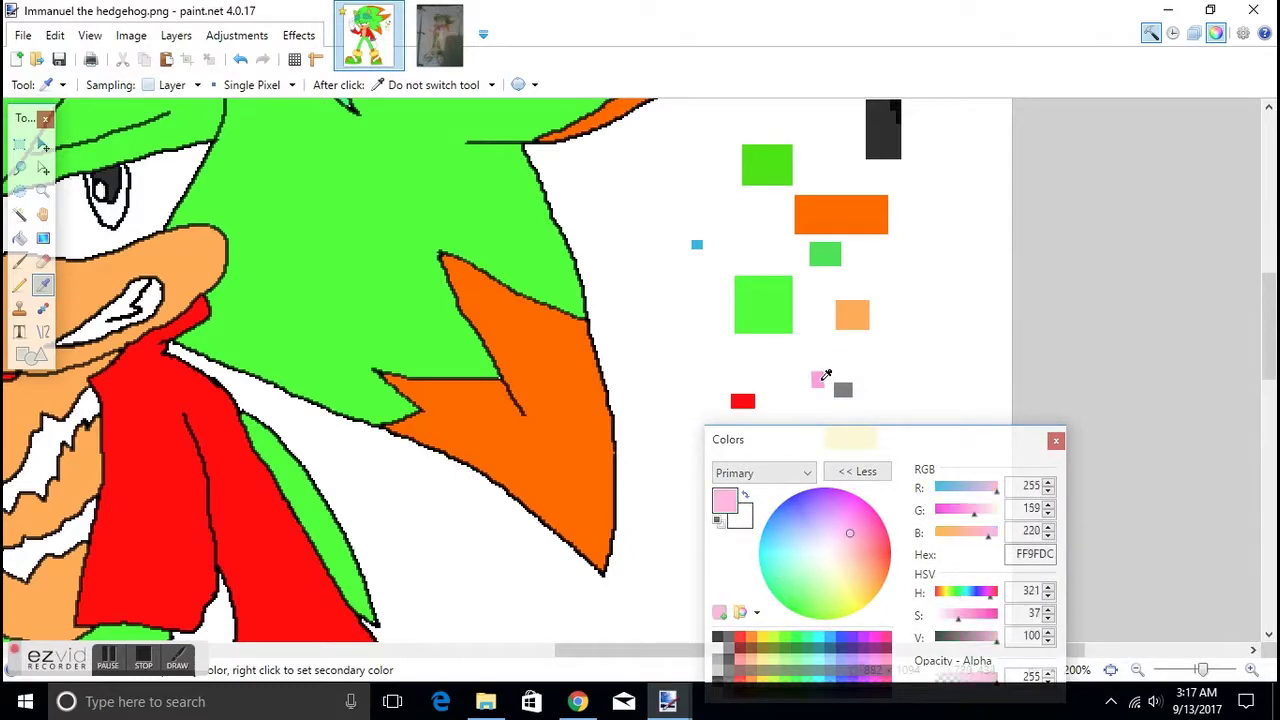
click(857, 471)
drag(680, 652, 485, 650)
click(857, 471)
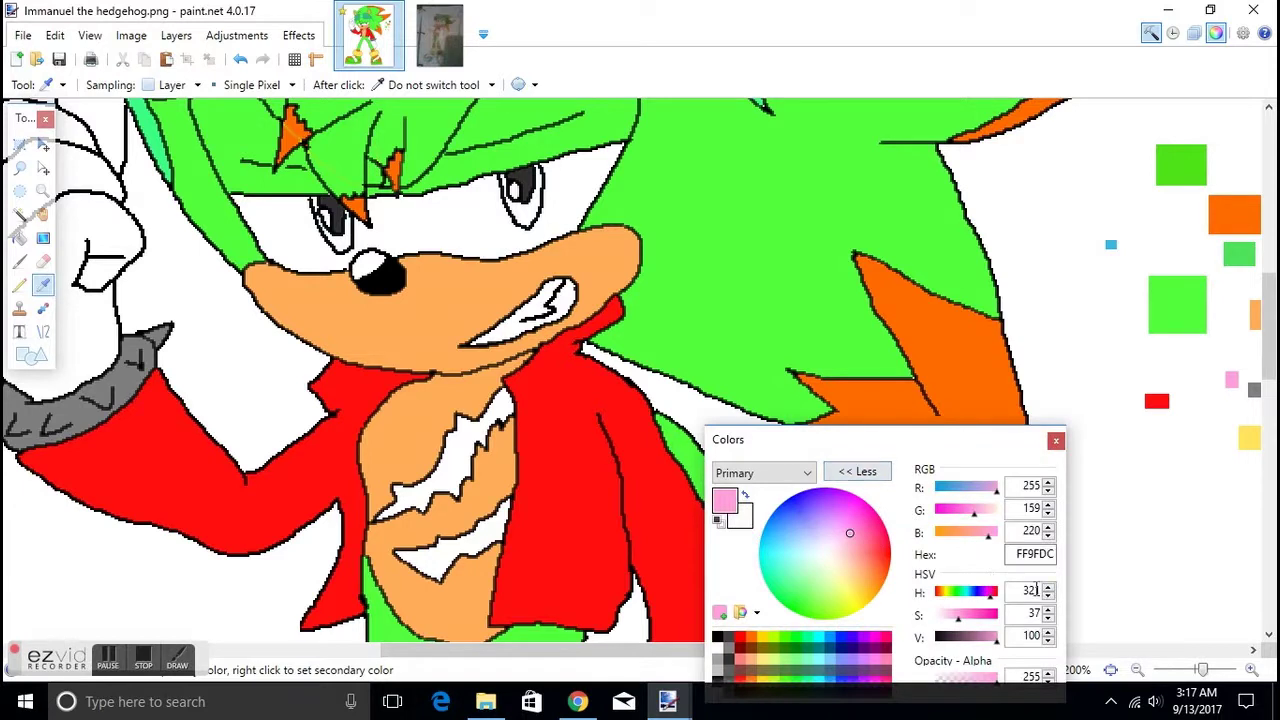
drag(973, 511, 977, 511)
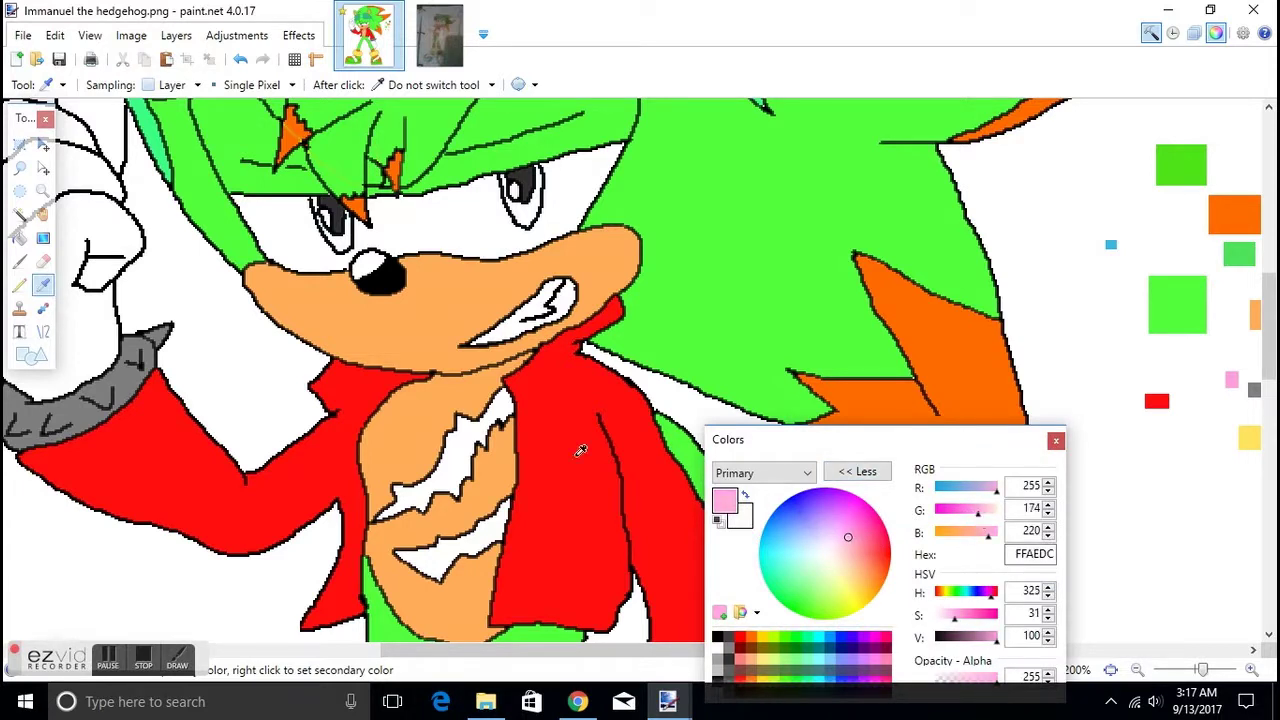
drag(980, 511, 992, 512)
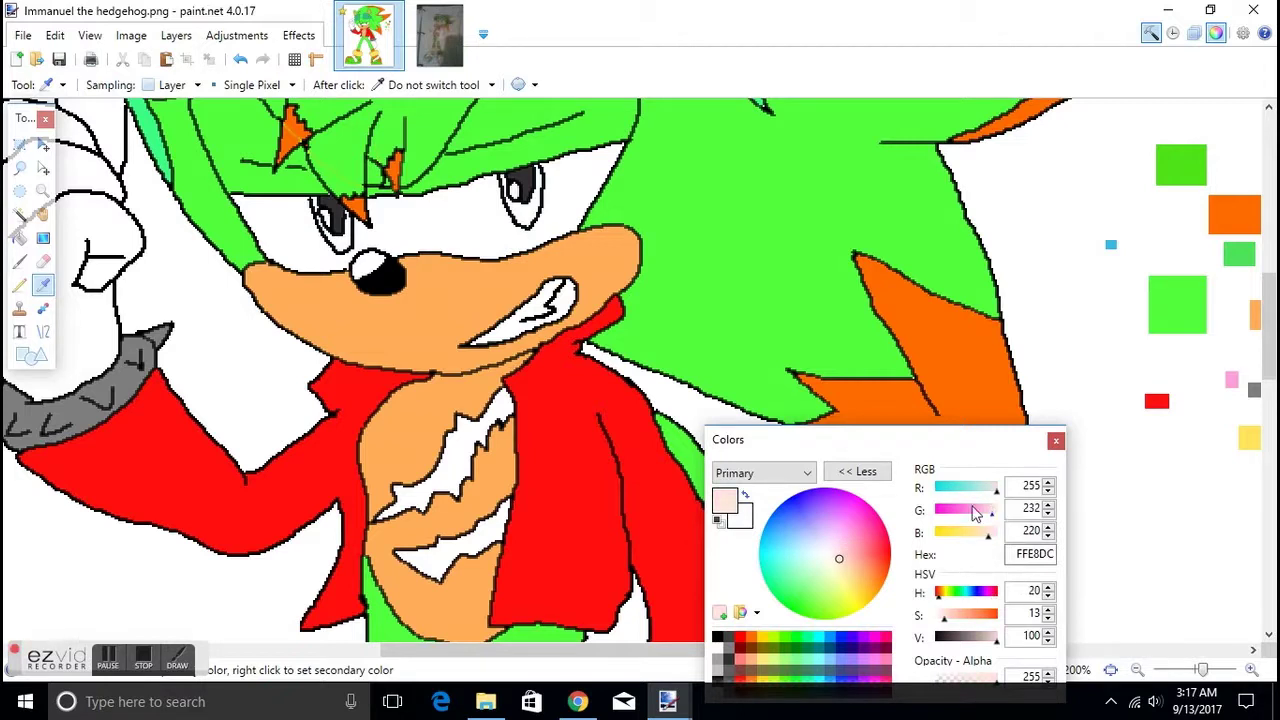
Fill both jagged fur markings on the chest with pale peach and collapse the color window to its compact size.
click(19, 238)
click(477, 490)
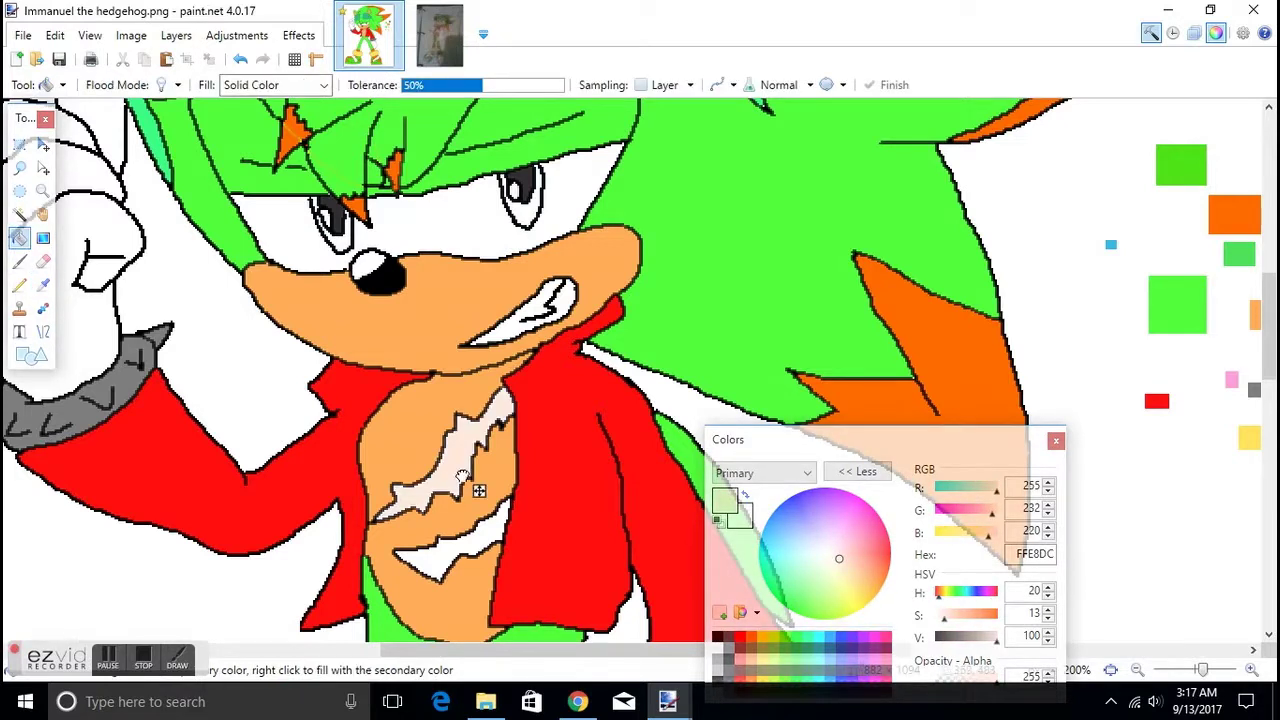
click(432, 550)
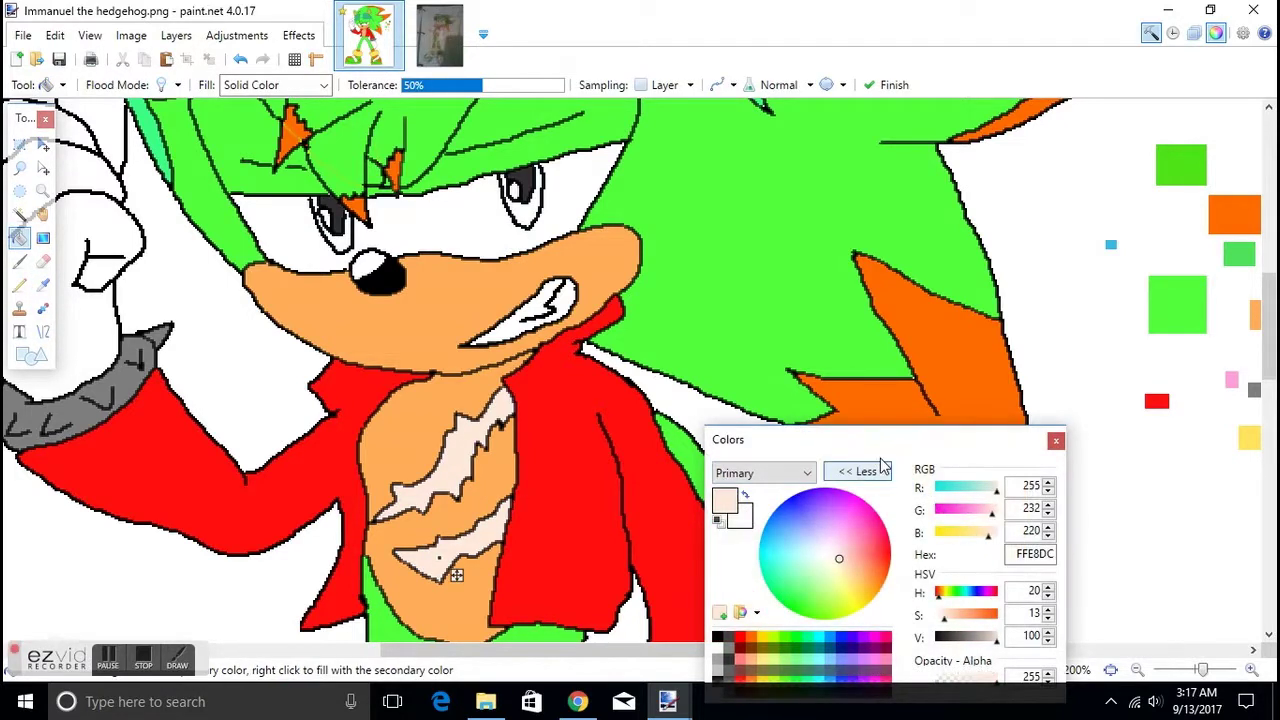
drag(876, 450, 1062, 297)
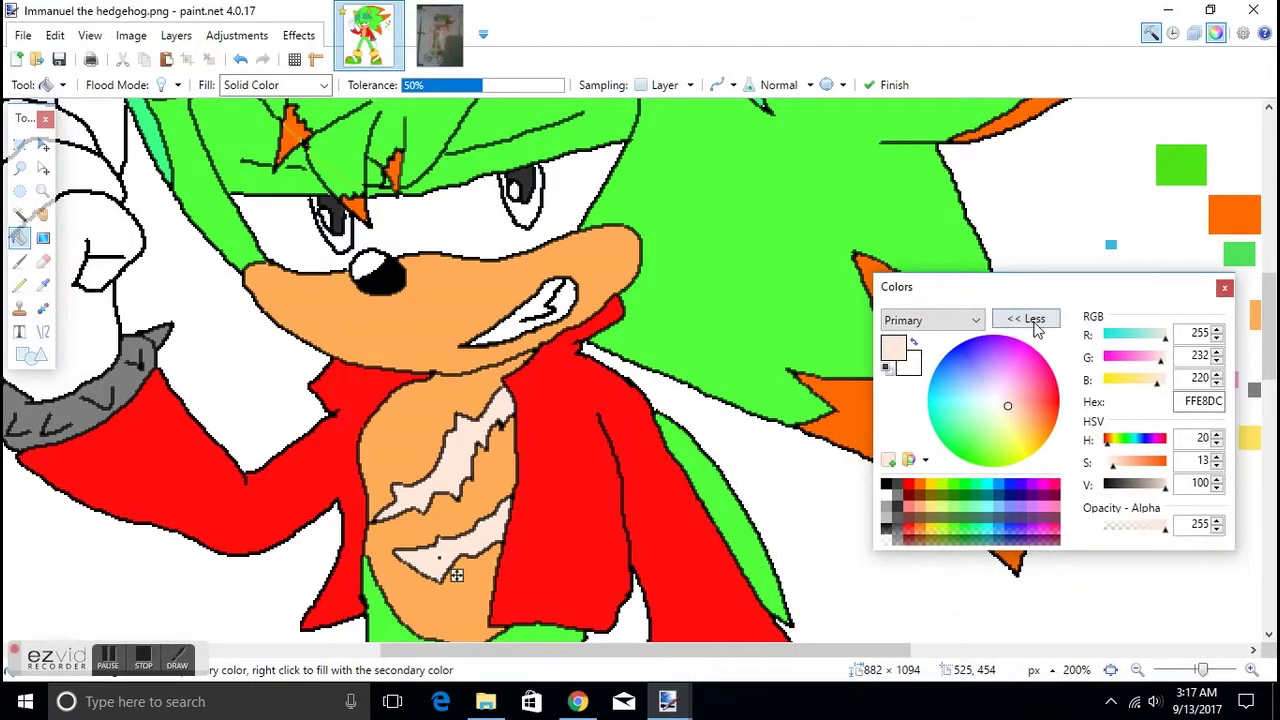
click(1037, 330)
scroll(400, 500, up, 2)
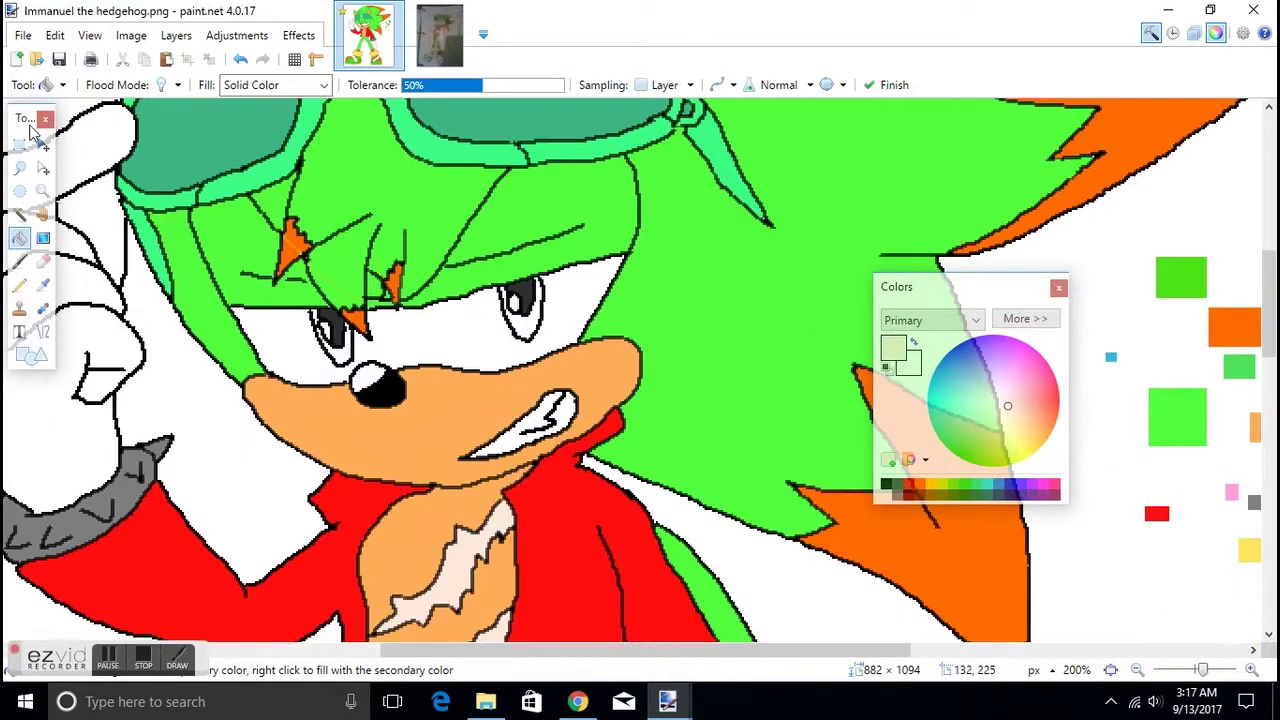
click(20, 191)
scroll(151, 326, down, 6)
scroll(151, 326, up, 6)
scroll(113, 326, down, 4)
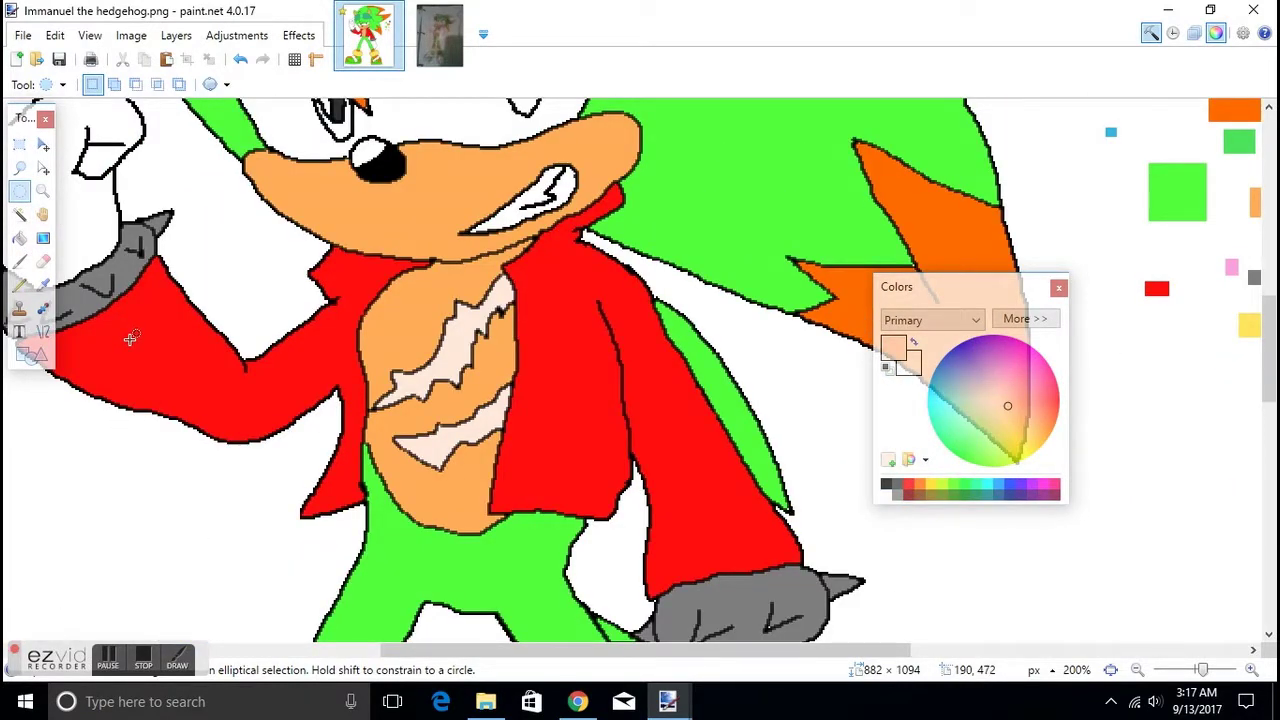
scroll(130, 339, up, 4)
Sample the small blue swatch and fill the irises of both eyes around the pupils with it.
click(43, 285)
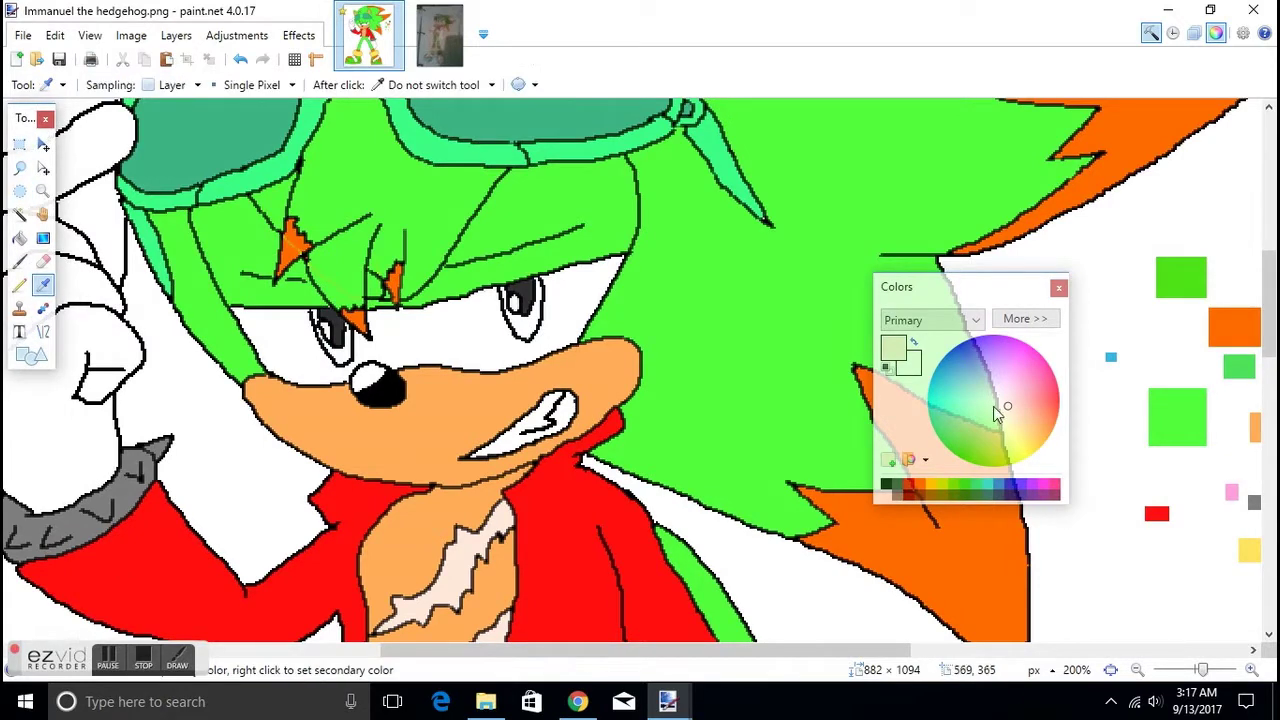
scroll(1147, 487, down, 4)
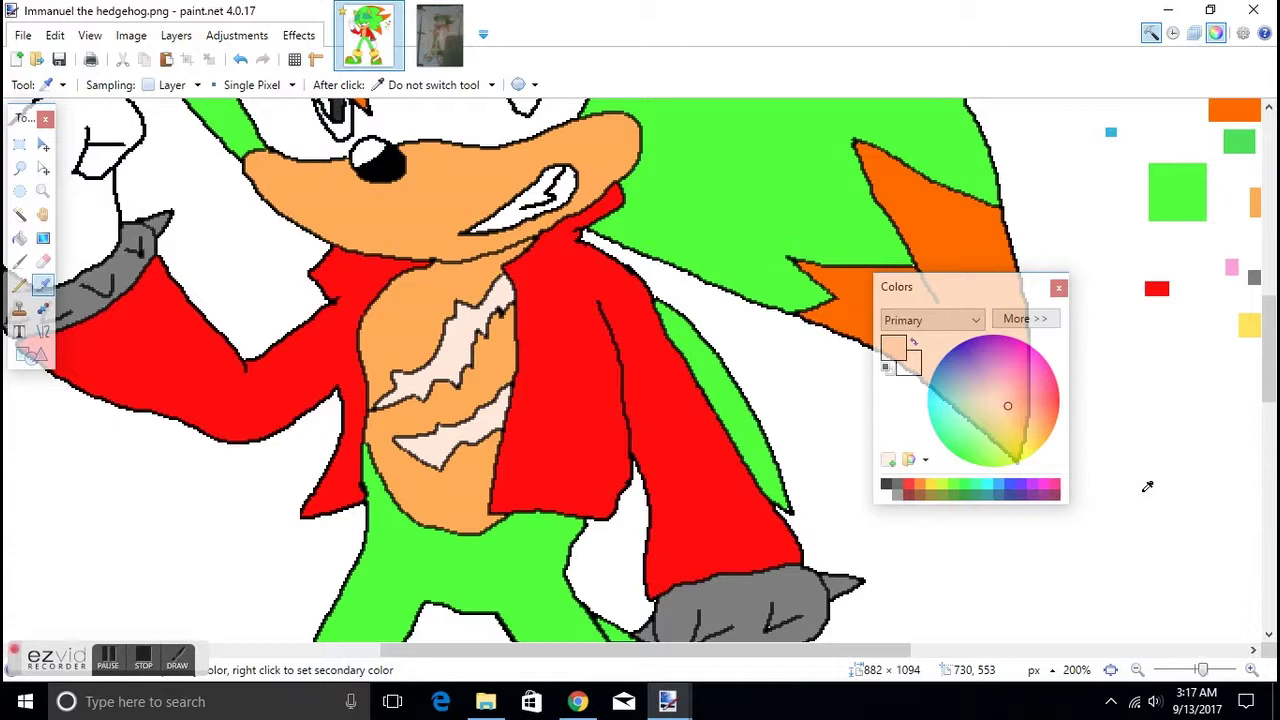
scroll(1138, 489, up, 5)
click(1138, 489)
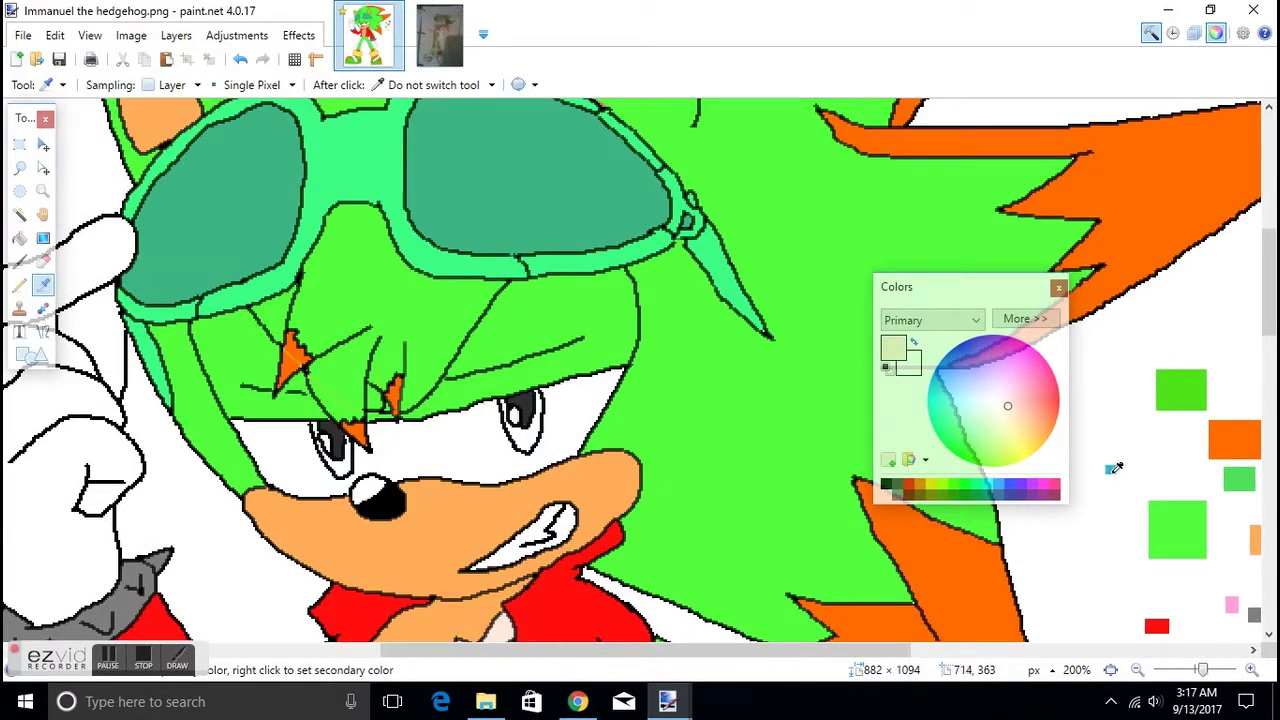
click(1113, 468)
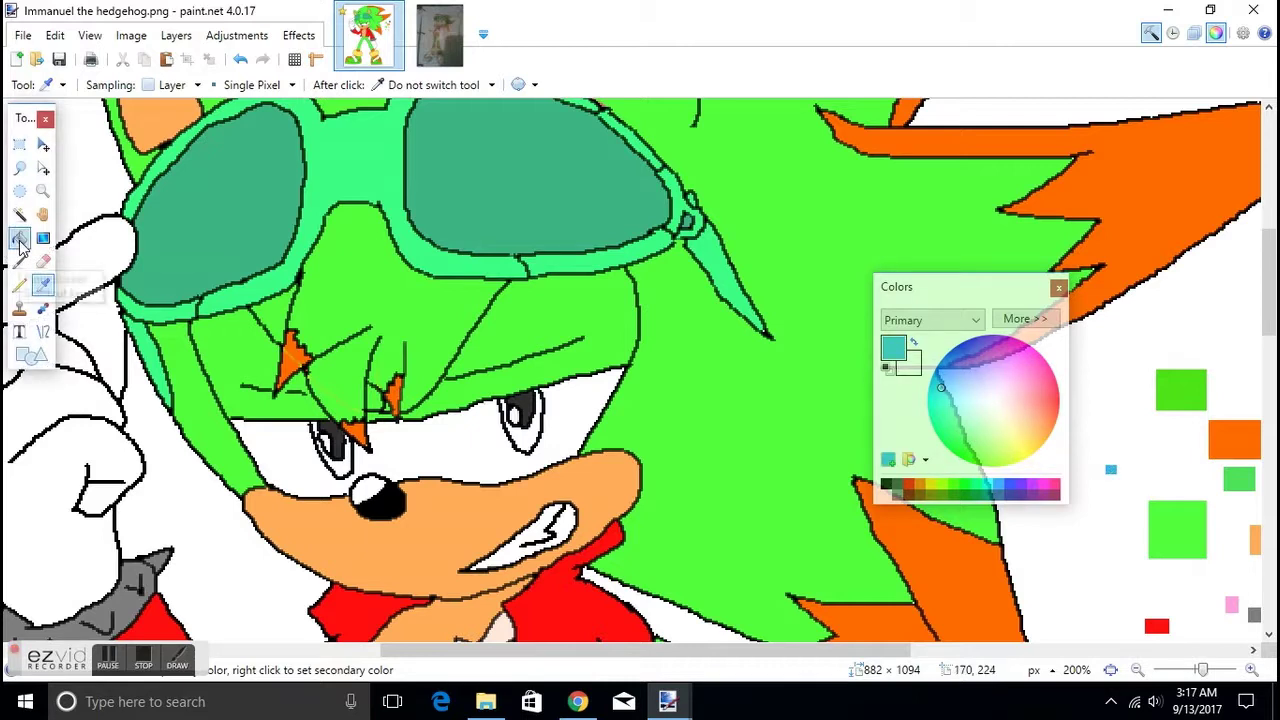
click(19, 238)
click(338, 460)
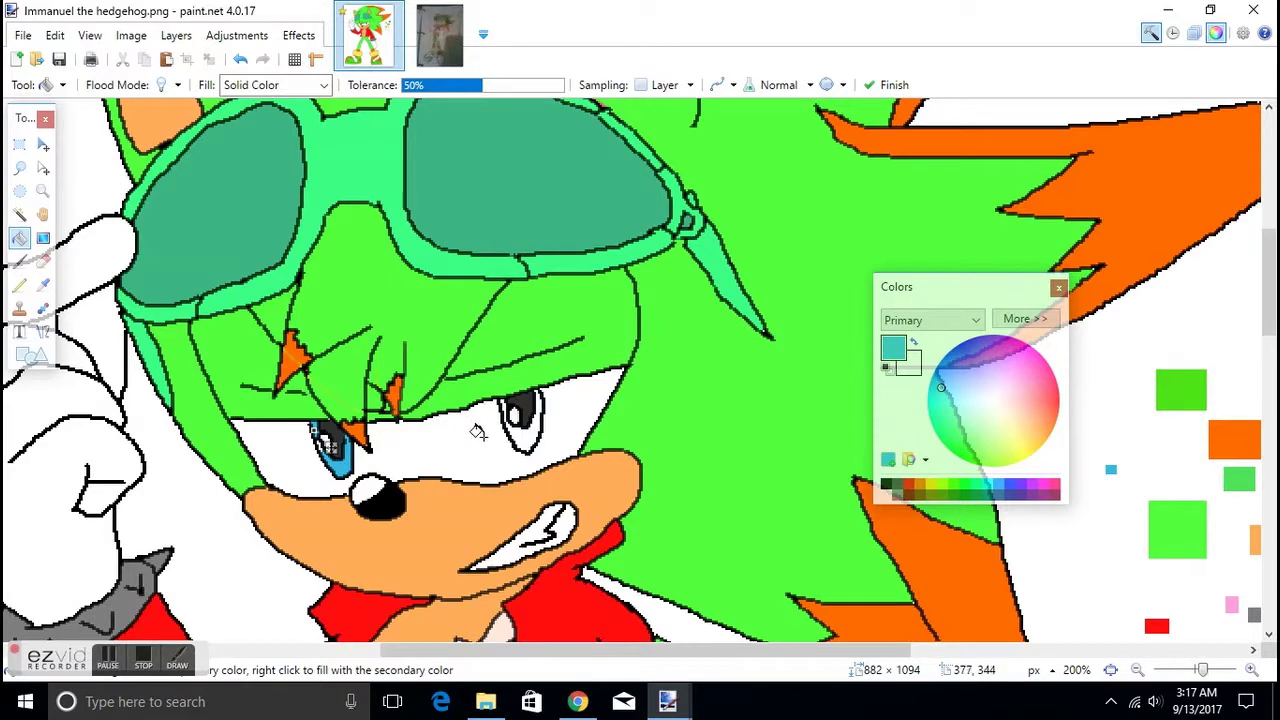
click(519, 438)
key(Return)
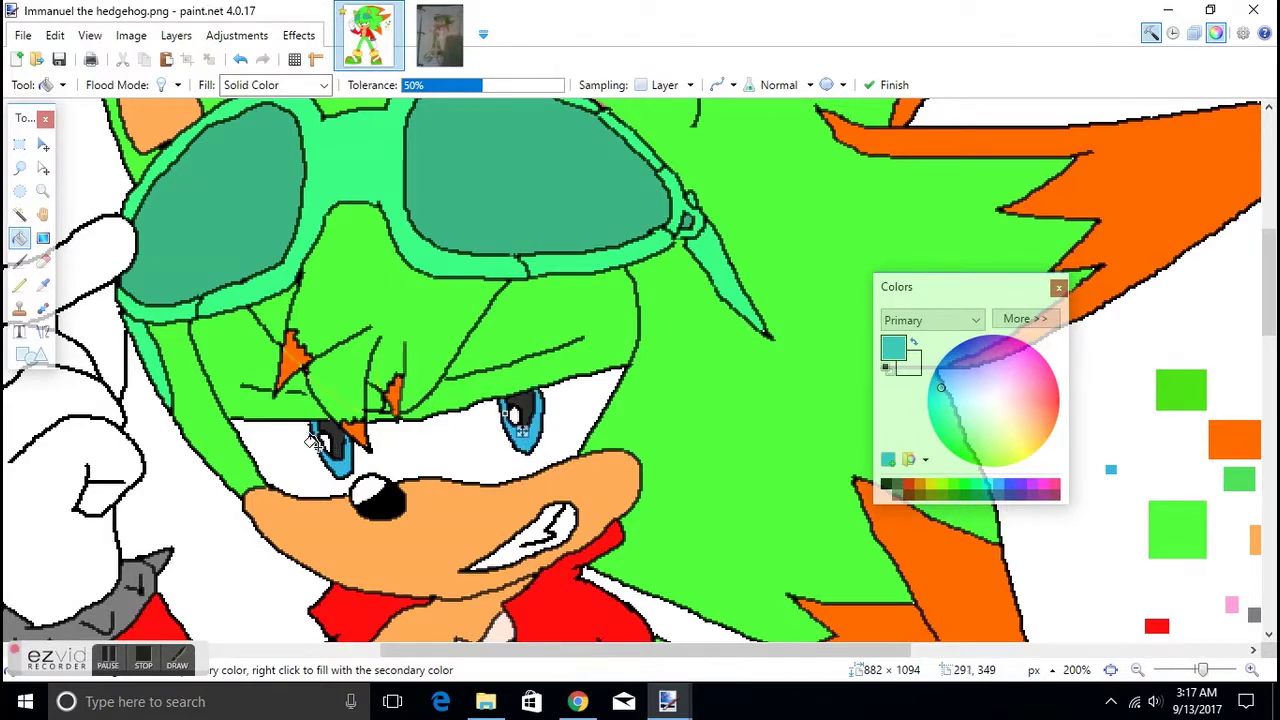
click(313, 443)
click(240, 60)
scroll(498, 425, up, 3)
scroll(460, 400, down, 15)
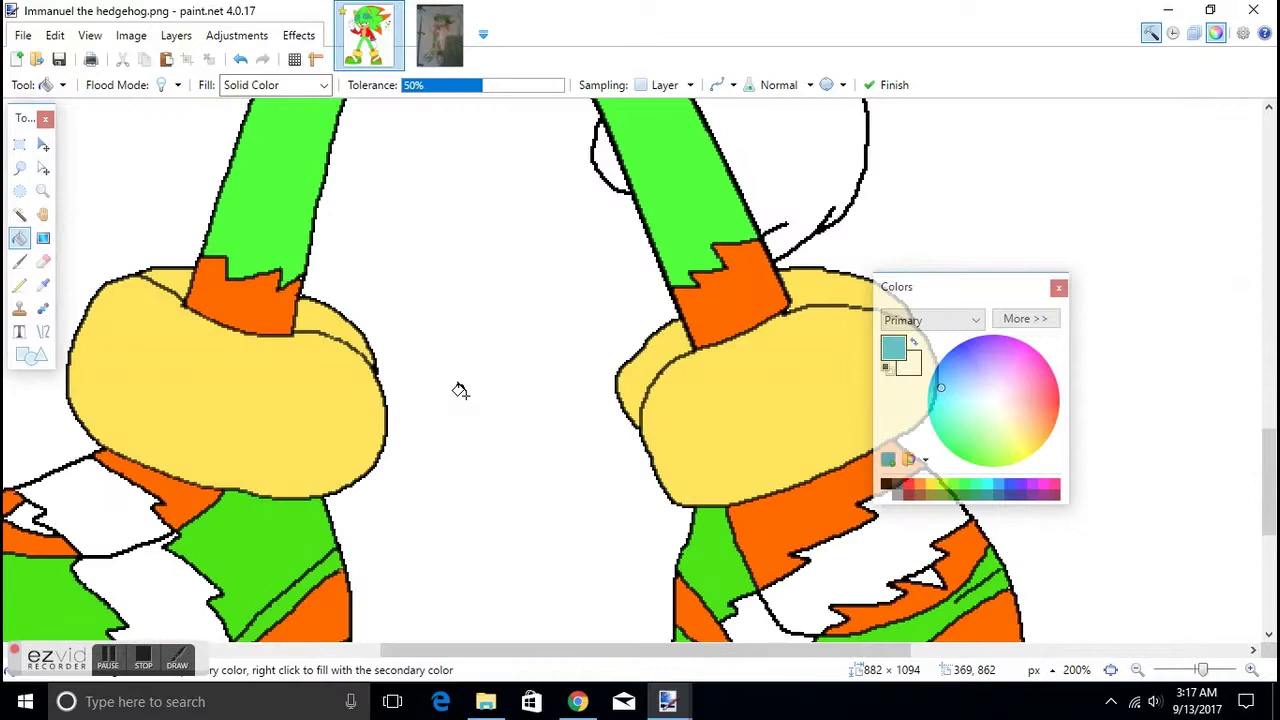
scroll(460, 390, up, 15)
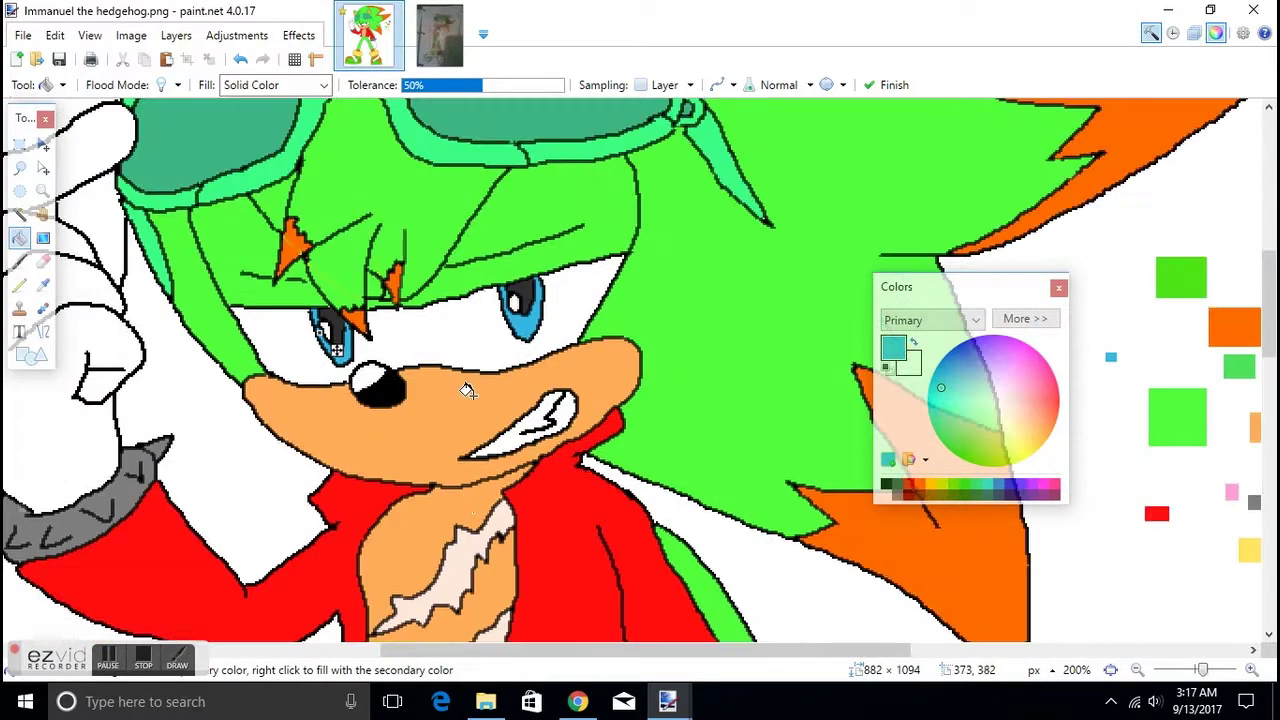
click(19, 191)
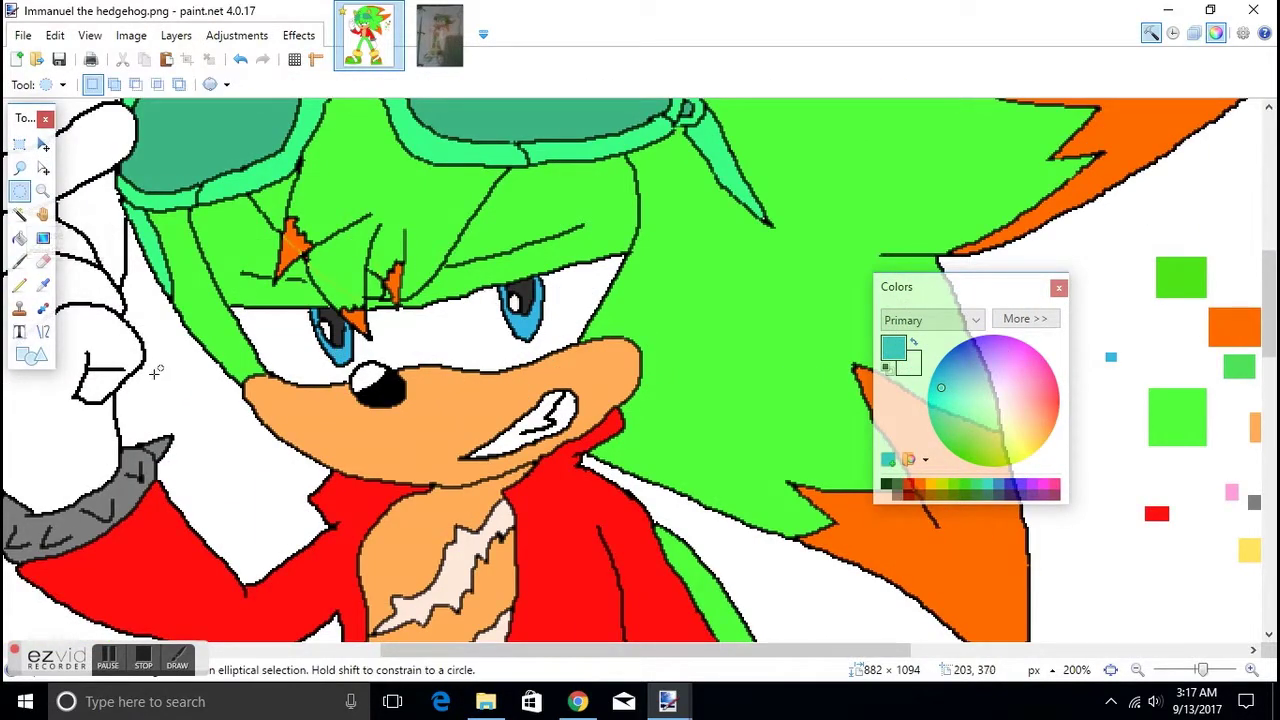
drag(423, 650, 760, 645)
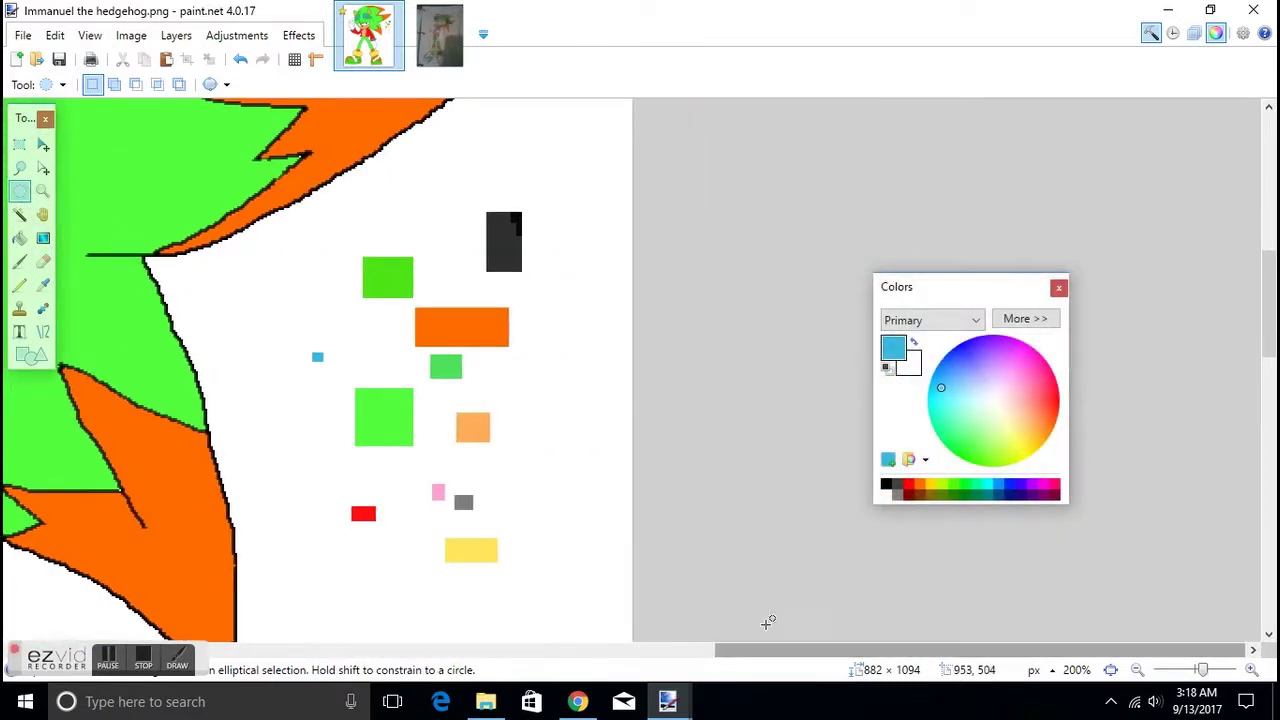
Lasso a freehand selection around all the palette swatches beside the hedgehog and cut them out of the image.
click(19, 167)
mouse_move(398, 196)
mouse_down()
mouse_move(330, 219)
mouse_move(267, 340)
mouse_move(305, 449)
mouse_move(399, 591)
mouse_move(405, 540)
mouse_up()
click(490, 250)
mouse_move(476, 167)
mouse_down()
mouse_move(372, 209)
mouse_move(288, 295)
mouse_move(269, 392)
mouse_move(325, 563)
mouse_move(413, 610)
mouse_move(507, 614)
mouse_move(573, 518)
mouse_move(570, 295)
mouse_move(519, 168)
mouse_up()
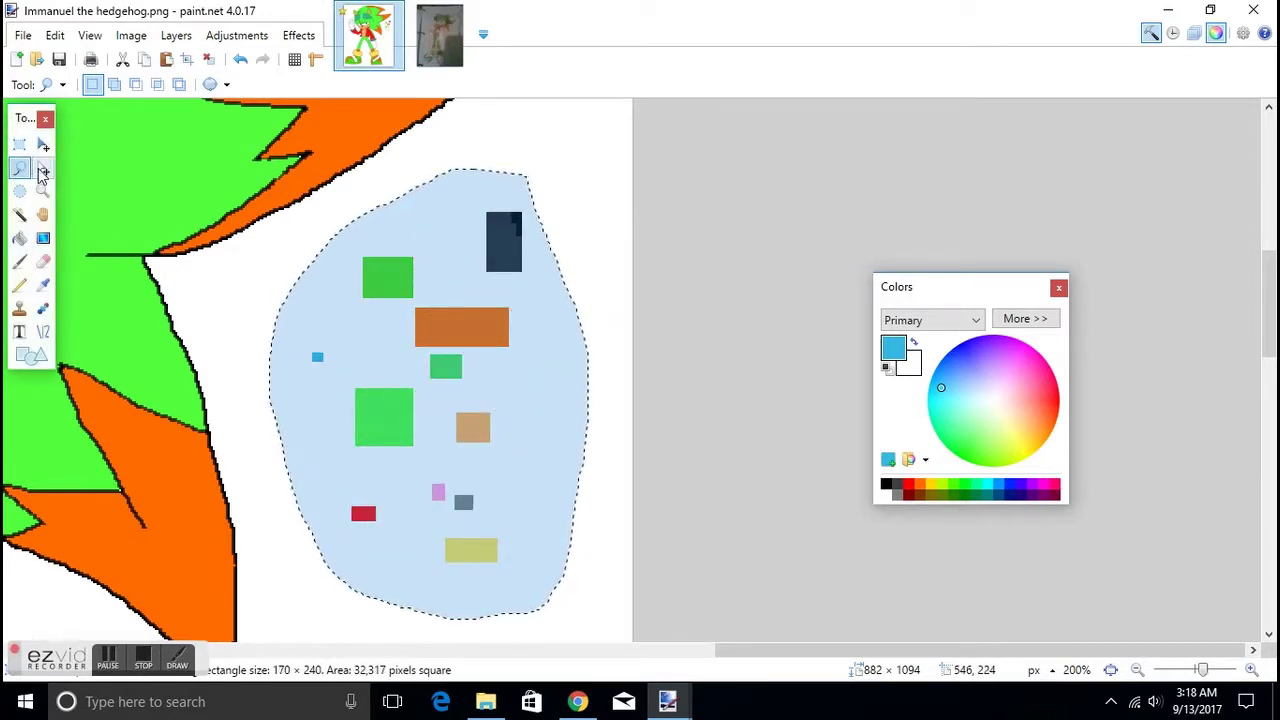
click(121, 60)
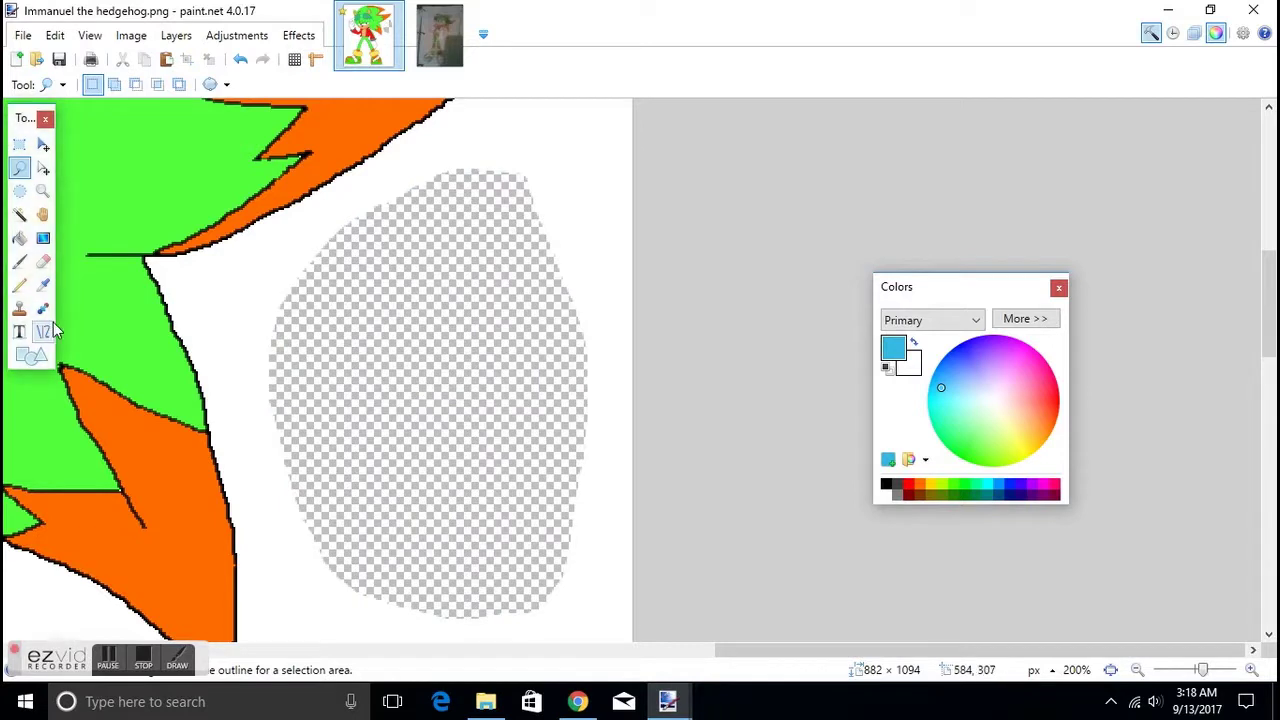
Sample the white background color and fill the transparent hole left by the cut swatches with it.
click(43, 285)
click(209, 309)
click(19, 238)
click(386, 368)
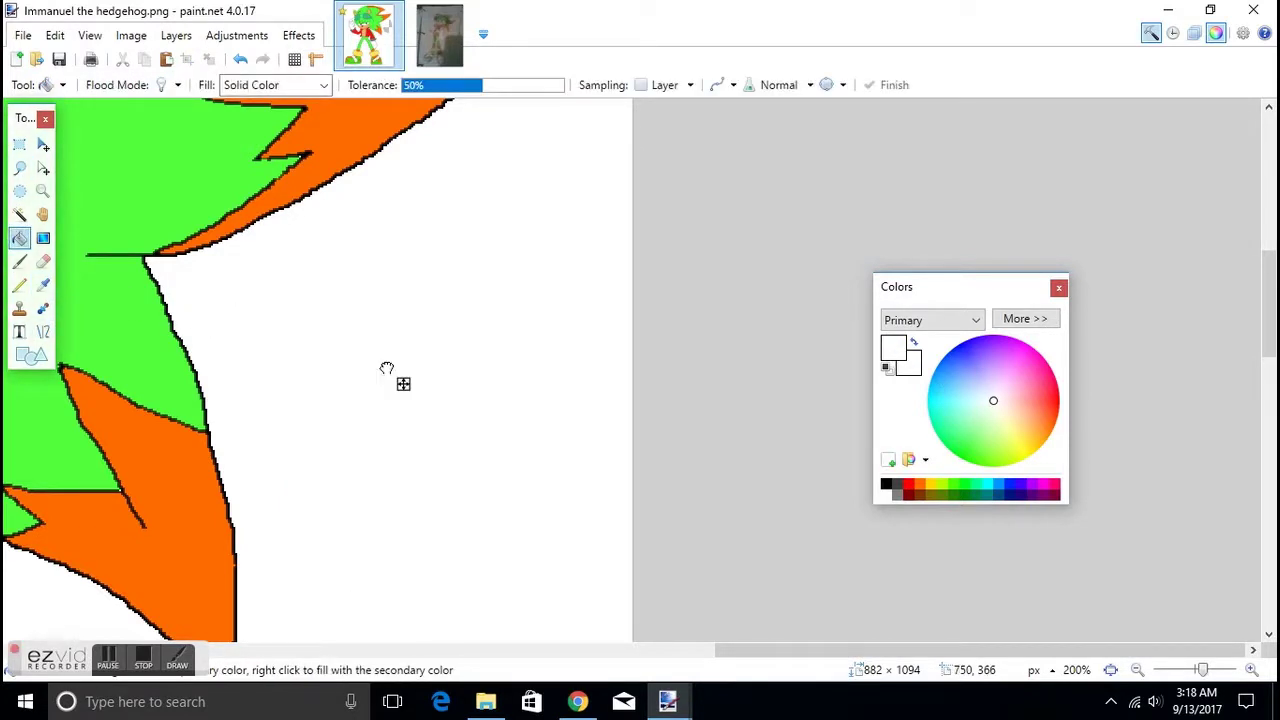
Examine the fills on the hedgehog's face, glasses, ear and spikes, then check the whole figure at 50% zoom.
drag(771, 650, 568, 650)
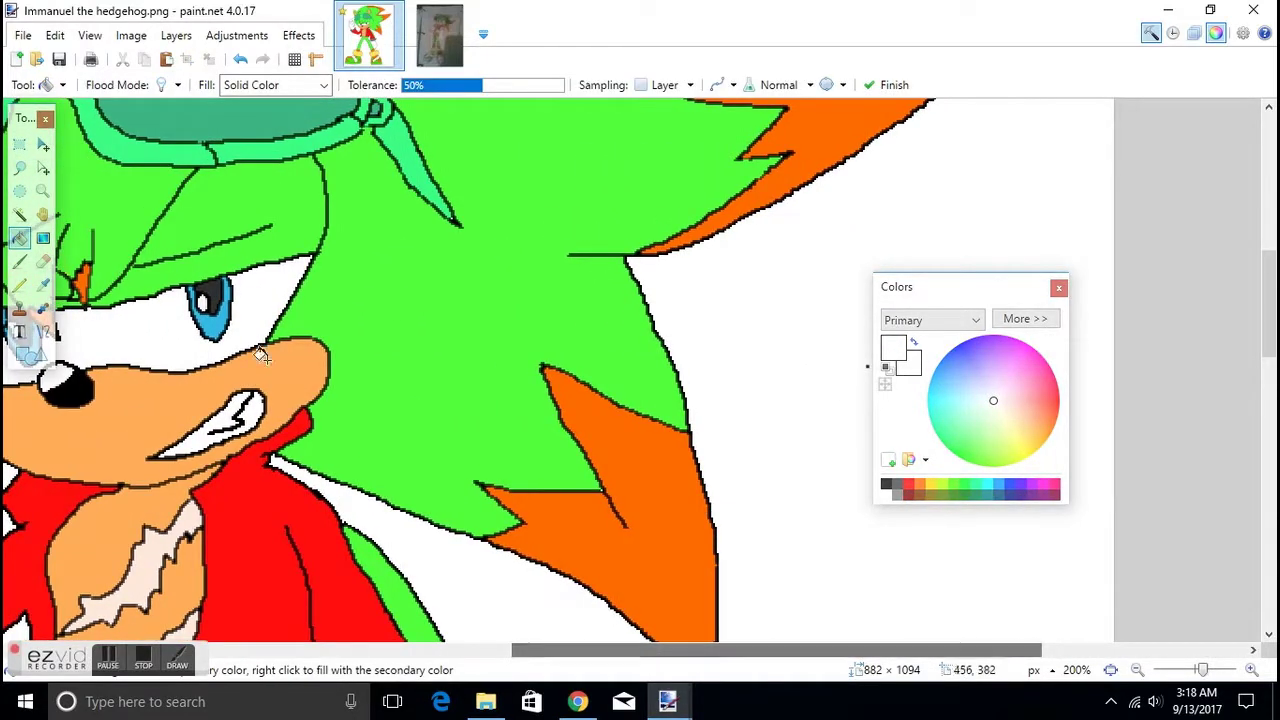
scroll(318, 398, up, 5)
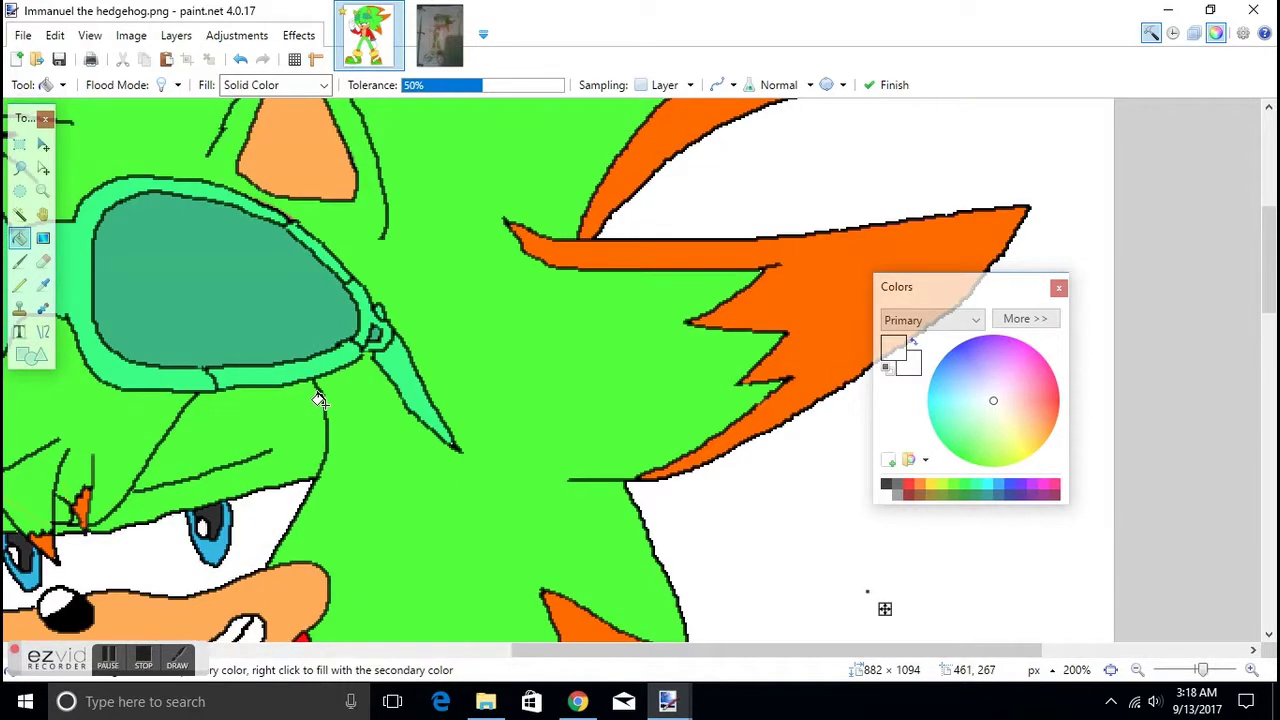
scroll(318, 398, up, 5)
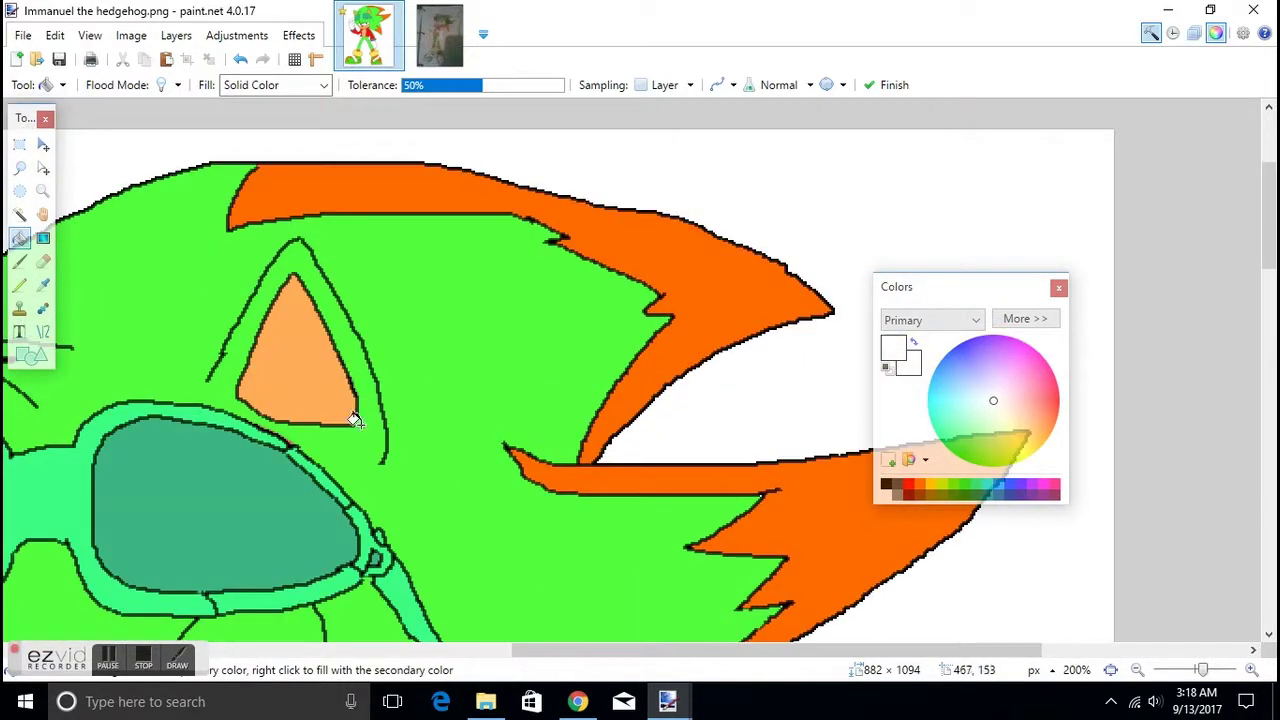
scroll(360, 422, down, 7)
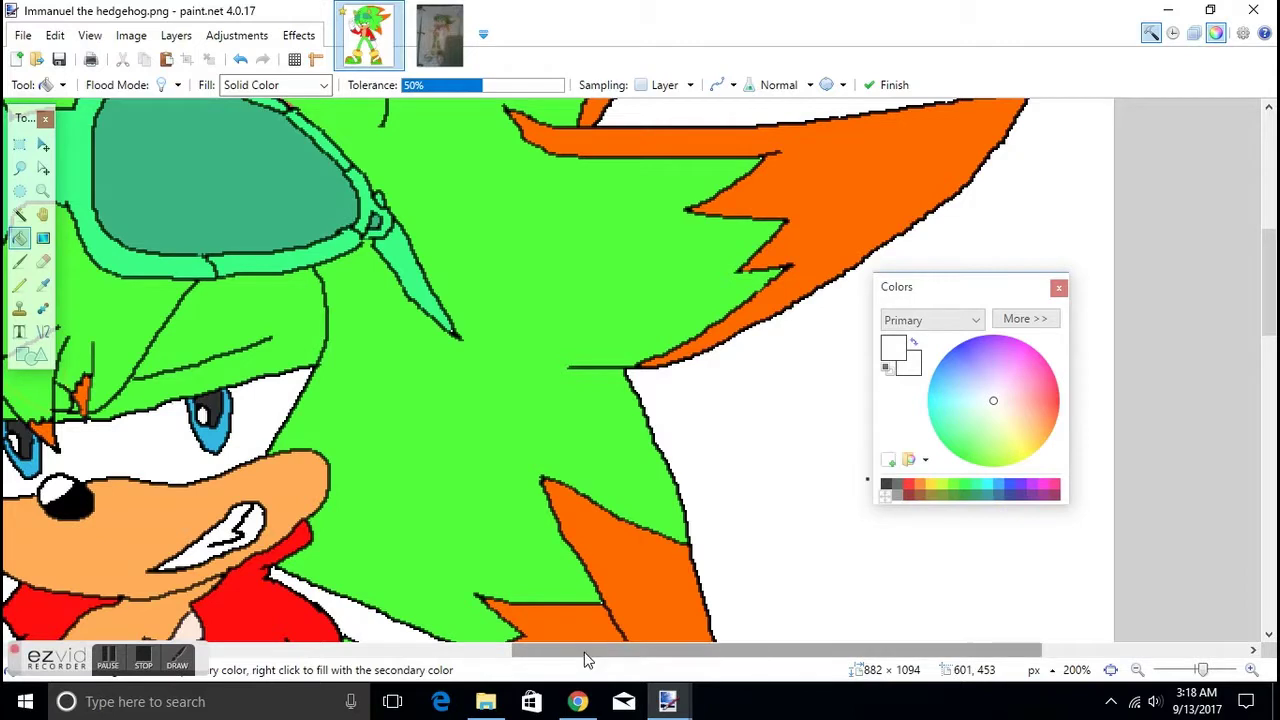
drag(586, 652, 514, 651)
click(18, 192)
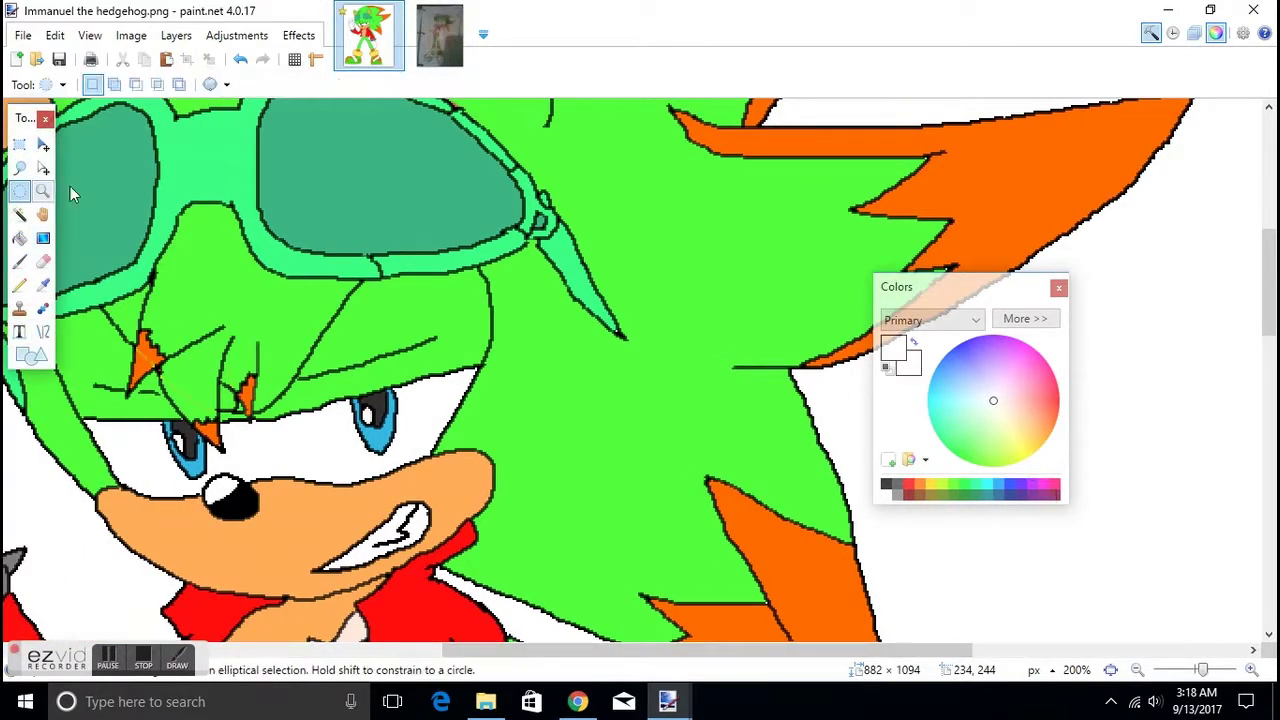
drag(1201, 669, 1190, 671)
drag(1266, 433, 1266, 473)
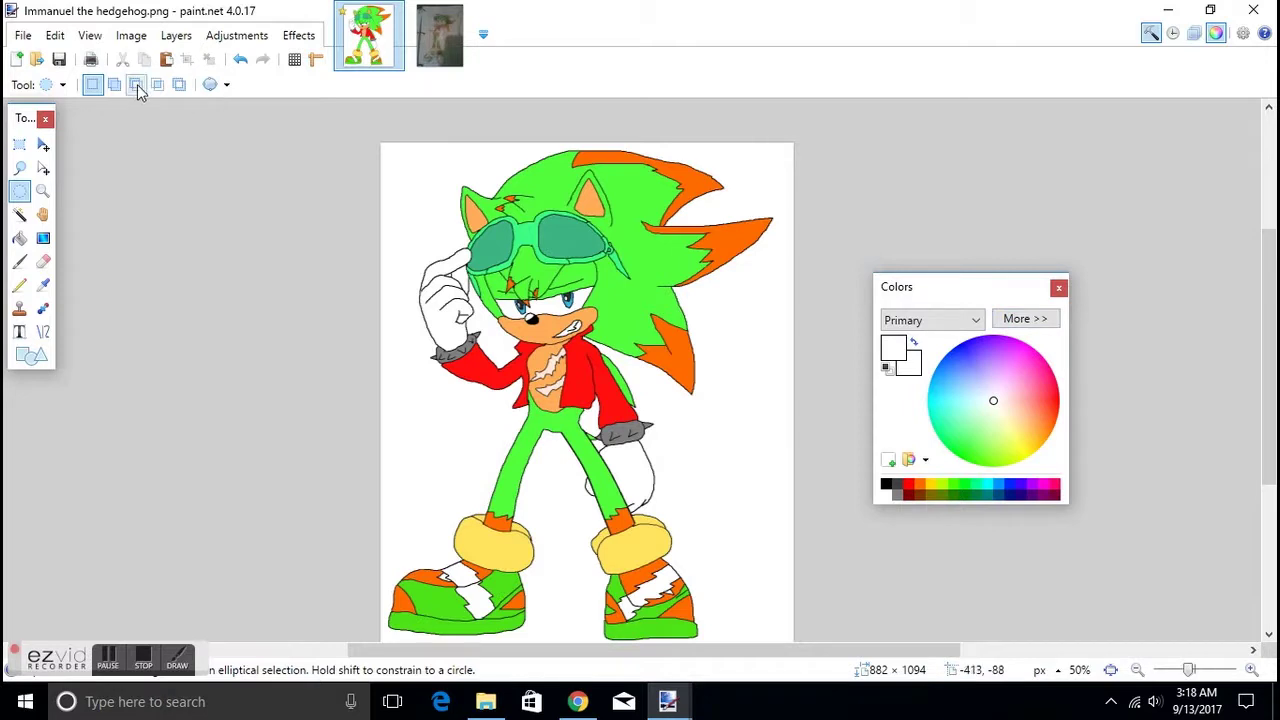